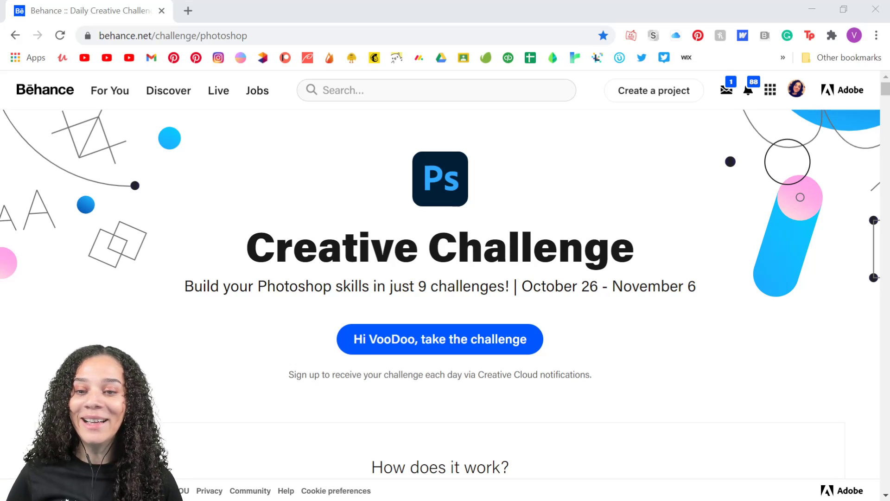
# Step: Read how the Photoshop Creative Challenge works on its Behance page, down to the list of unlocked challenges
pyautogui.scroll(-1, 550, 183)
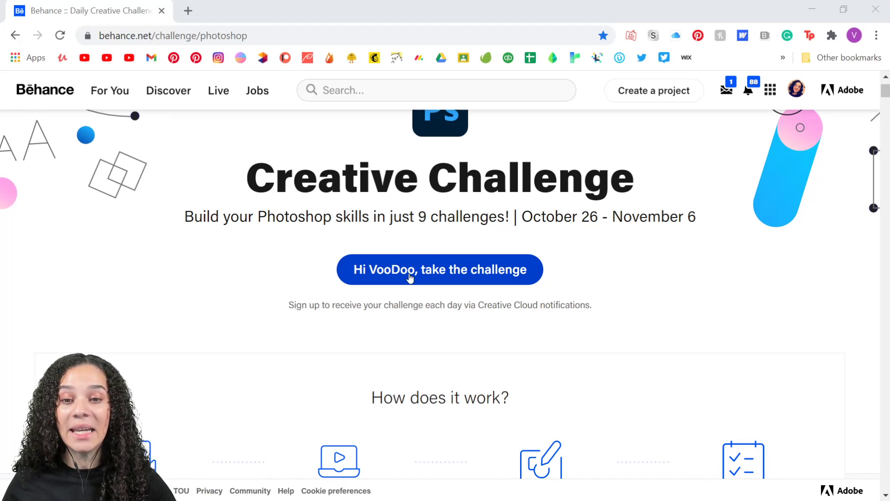
pyautogui.scroll(-4, 713, 495)
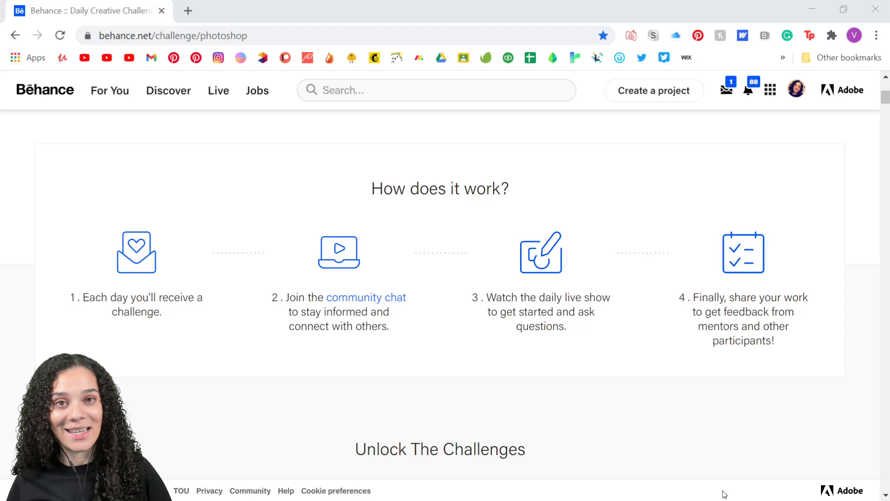
pyautogui.scroll(-5, 808, 487)
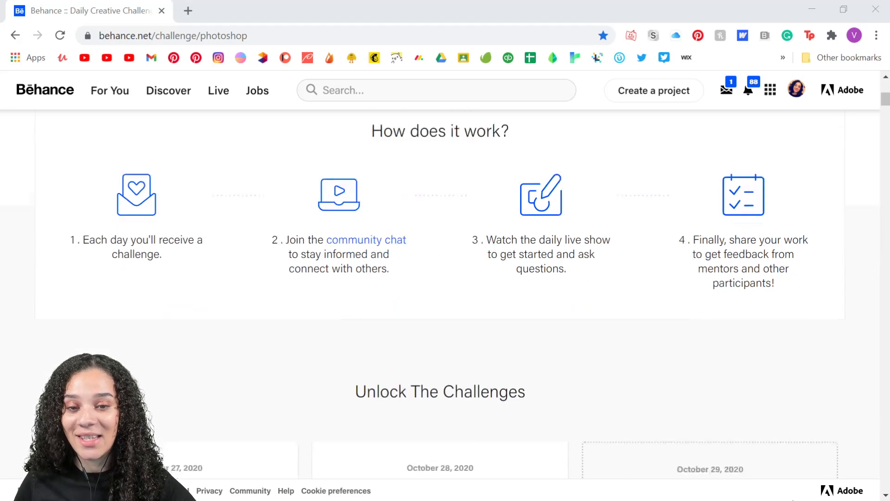
pyautogui.scroll(-2, 768, 494)
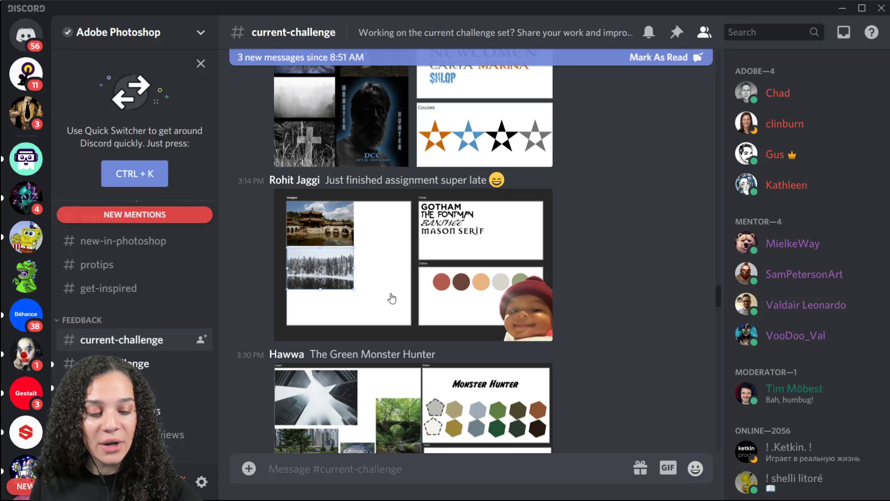
# Step: Switch to the Adobe Photoshop server in Discord and look back through earlier Day 1 mood boards in current-challenge
pyautogui.scroll(6, 507, 285)
pyautogui.scroll(6, 510, 284)
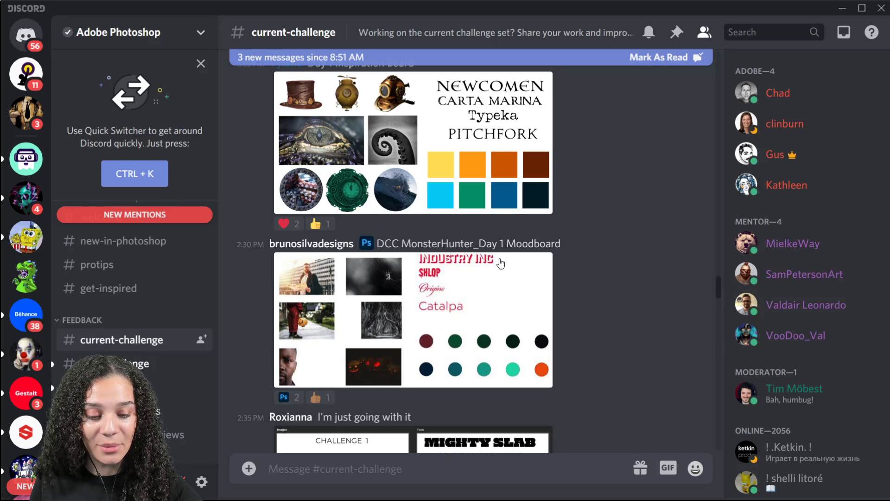
pyautogui.scroll(3, 500, 260)
pyautogui.scroll(4, 504, 254)
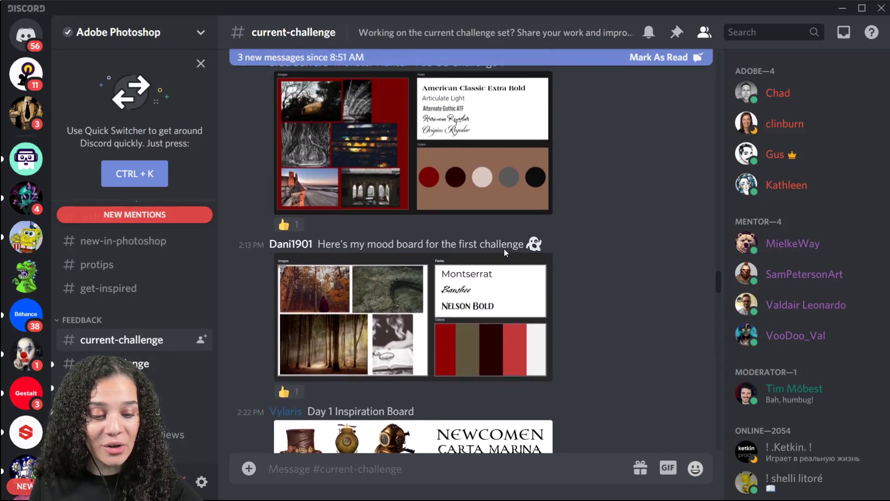
# Step: Review the newer mood boards in the channel and view the one with the temple and snowy forest photos enlarged
pyautogui.scroll(-6, 504, 248)
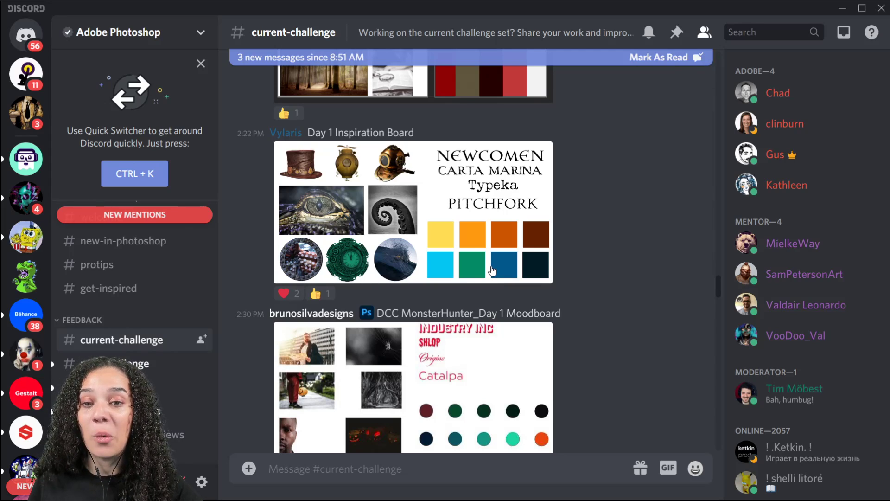
pyautogui.scroll(-5, 492, 271)
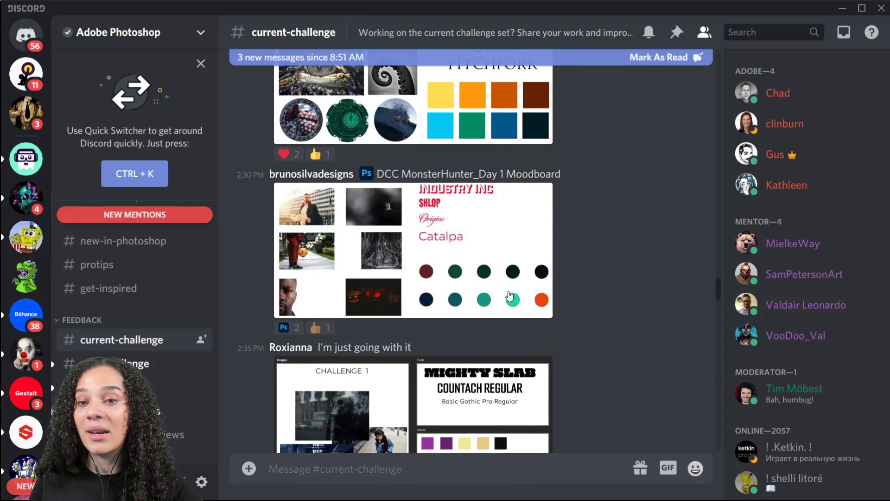
pyautogui.scroll(-5, 519, 299)
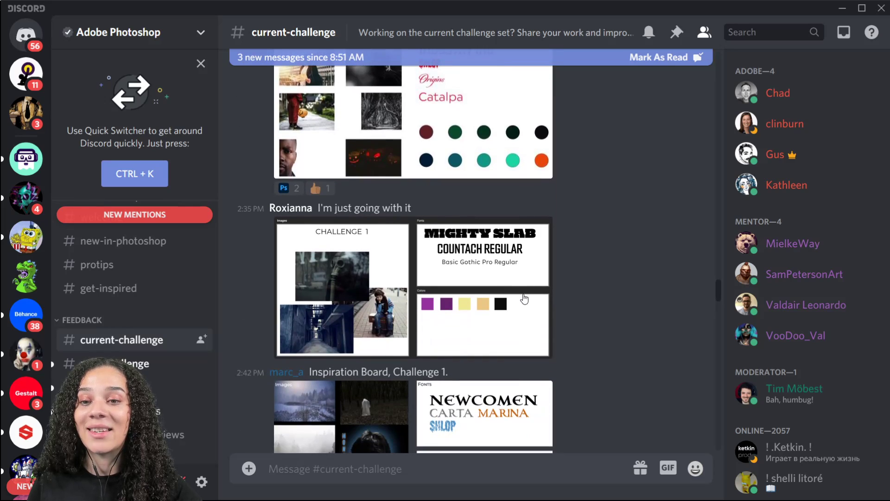
pyautogui.scroll(-6, 525, 299)
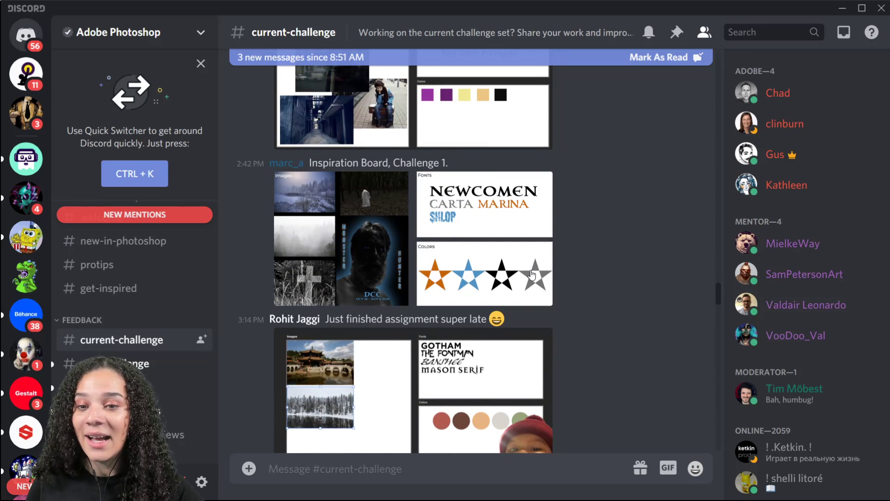
pyautogui.scroll(-2, 532, 274)
pyautogui.scroll(-2, 532, 275)
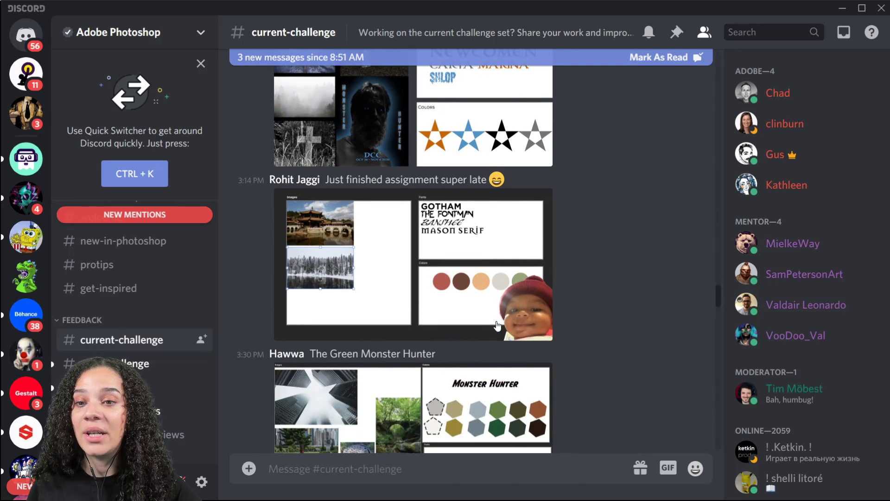
pyautogui.click(414, 259)
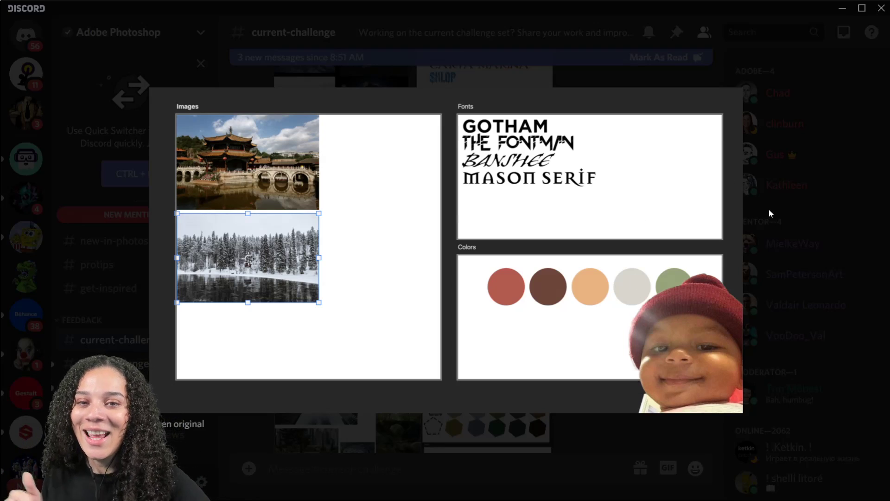
pyautogui.click(784, 216)
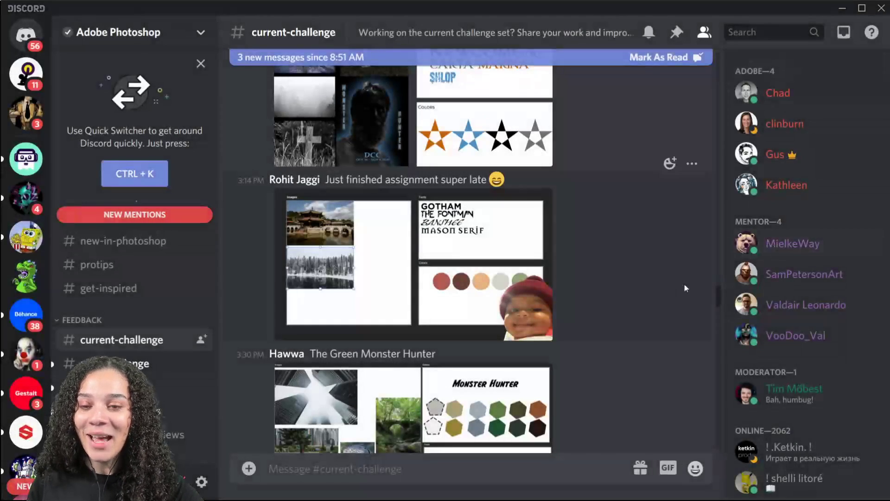
# Step: Examine the following mood boards, covers and mentor feedback, down to the Photoshop DCC dragon cover
pyautogui.scroll(-6, 635, 310)
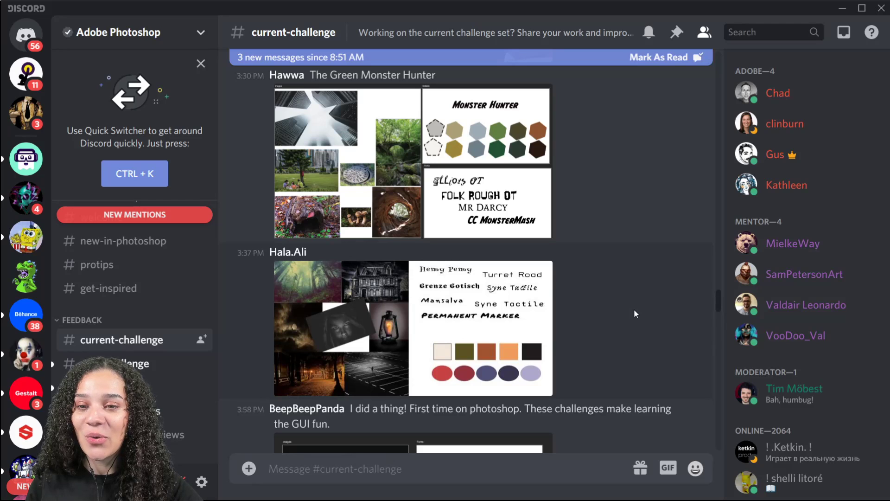
pyautogui.scroll(-4, 635, 312)
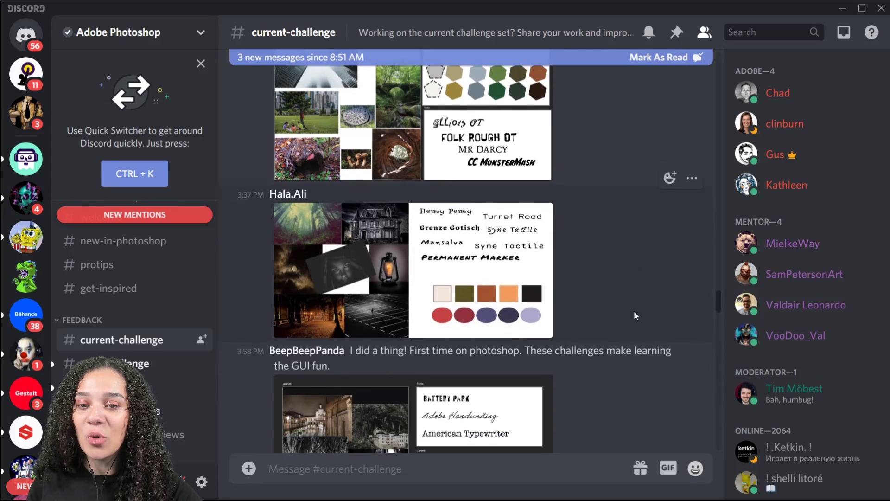
pyautogui.scroll(-3, 635, 315)
pyautogui.scroll(-5, 635, 319)
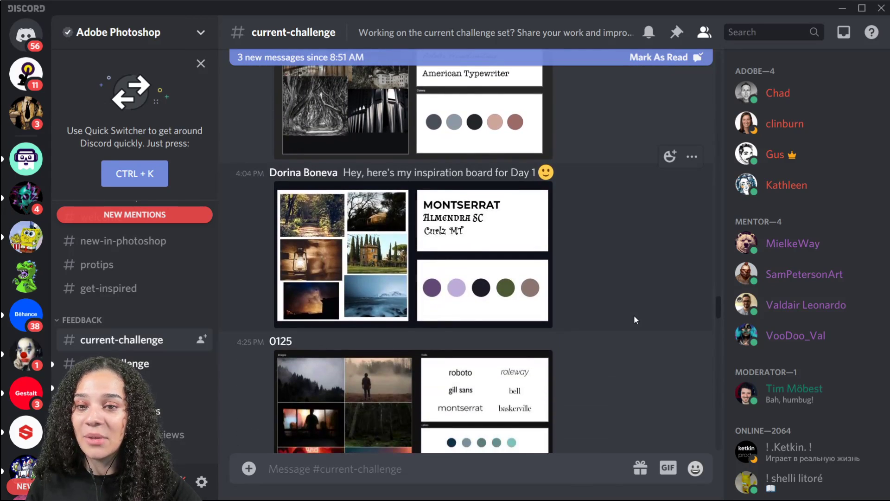
pyautogui.scroll(-3, 631, 323)
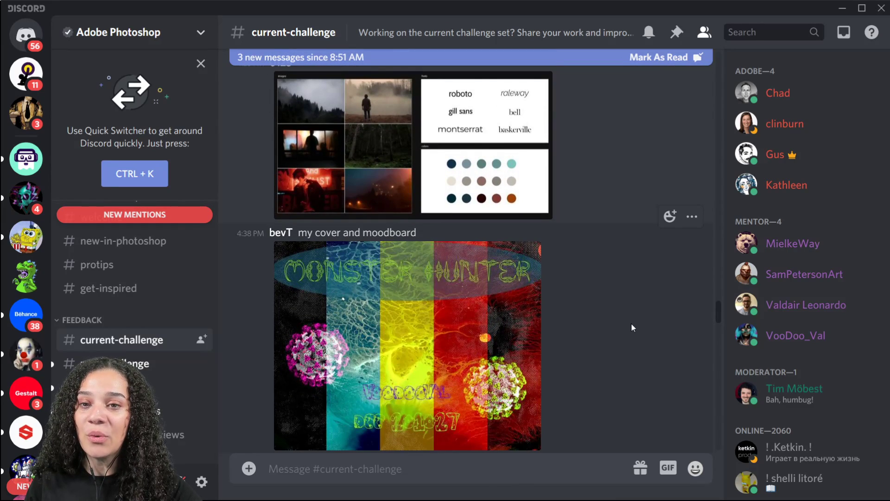
pyautogui.scroll(-6, 632, 328)
pyautogui.scroll(-18, 631, 329)
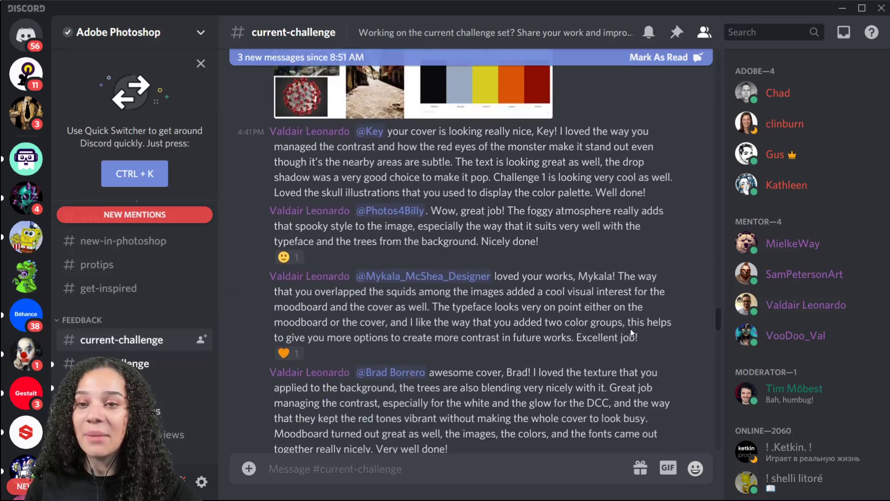
pyautogui.scroll(-15, 629, 332)
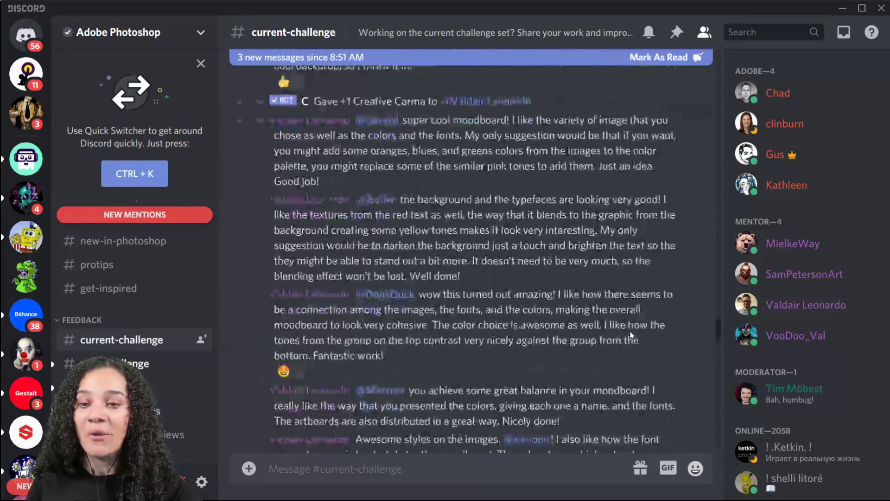
pyautogui.scroll(-3, 629, 332)
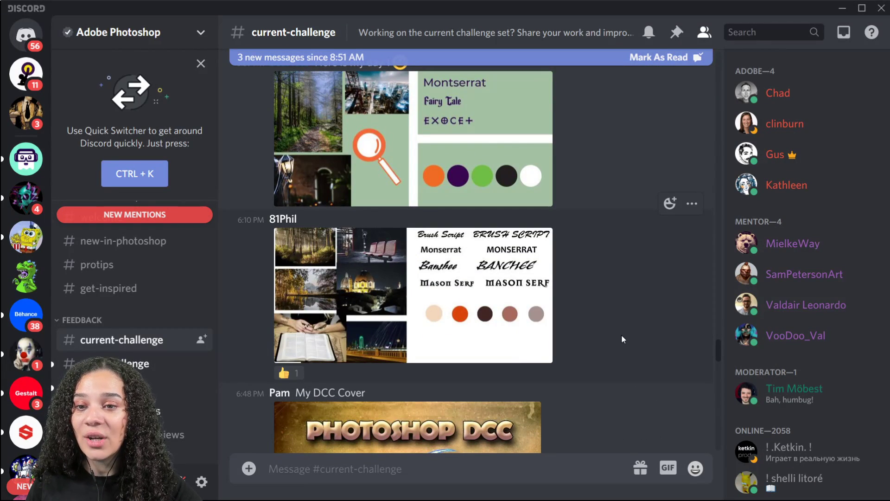
pyautogui.scroll(-3, 621, 335)
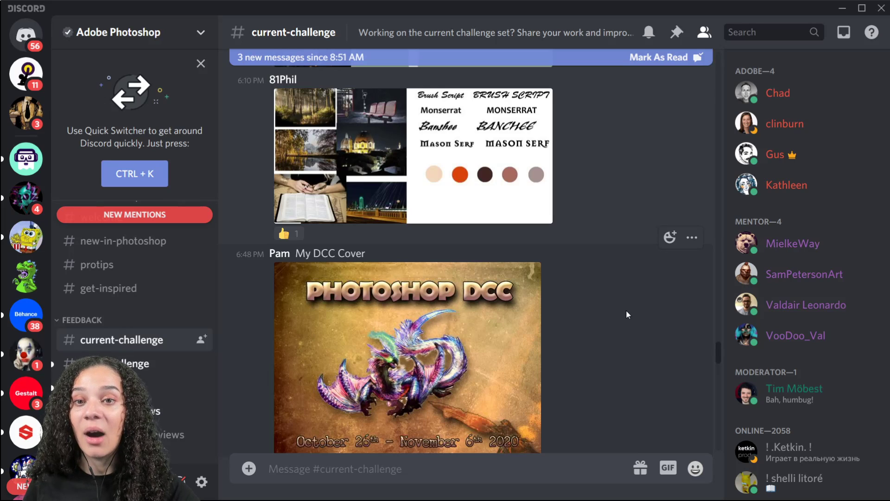
# Step: Examine the submissions and feedback posted after the dragon cover, down to "The English Hunter" mood board
pyautogui.scroll(-12, 625, 309)
pyautogui.scroll(-8, 624, 321)
pyautogui.scroll(-4, 622, 322)
pyautogui.scroll(-6, 622, 322)
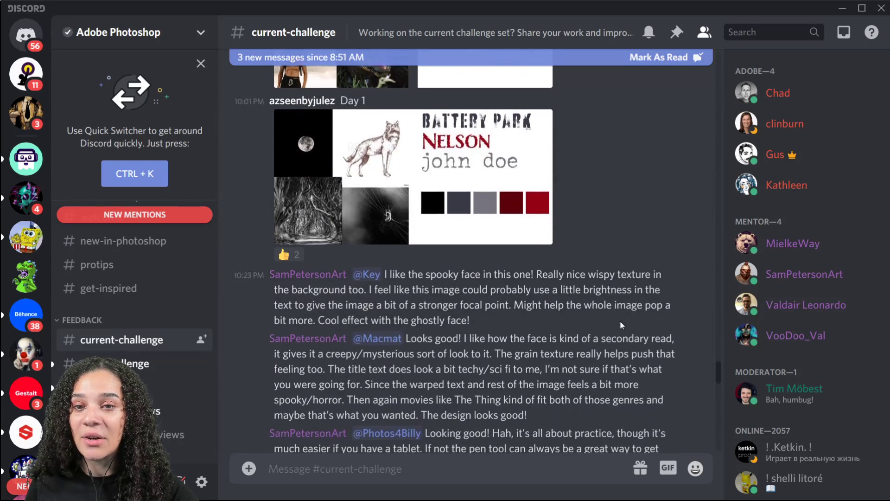
pyautogui.scroll(-6, 619, 323)
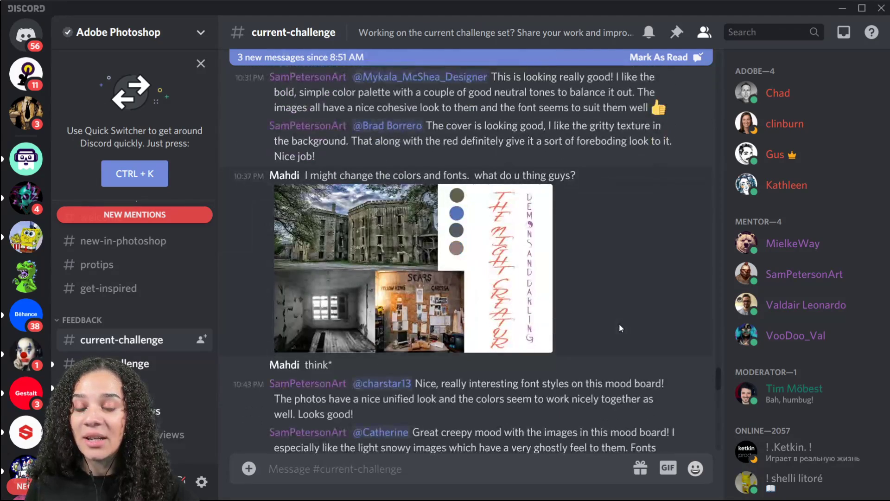
pyautogui.scroll(-5, 618, 323)
pyautogui.scroll(-10, 619, 327)
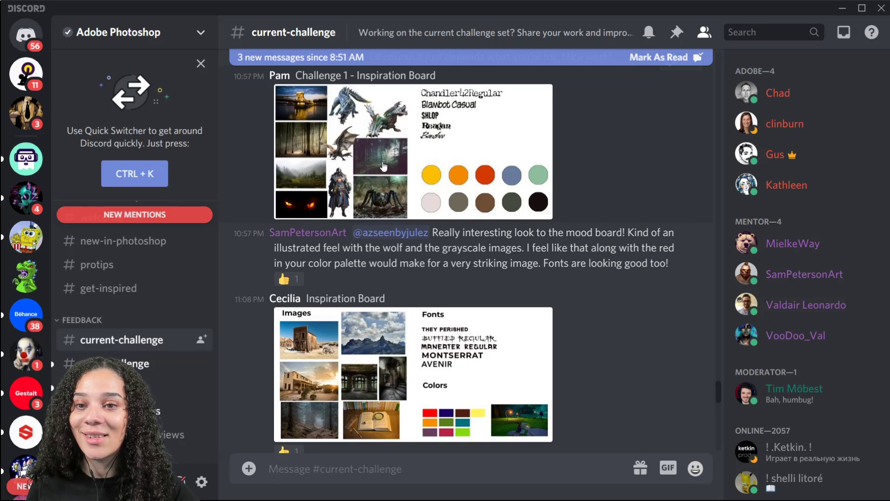
pyautogui.scroll(-8, 417, 202)
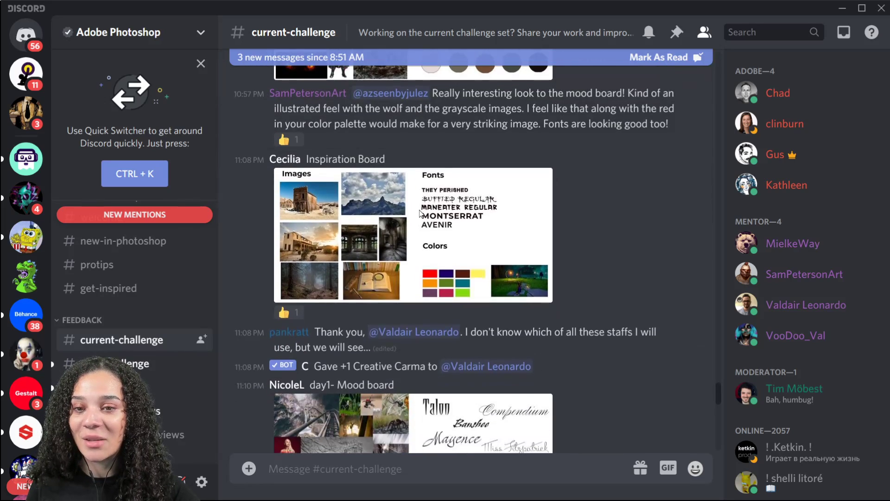
pyautogui.scroll(-7, 423, 217)
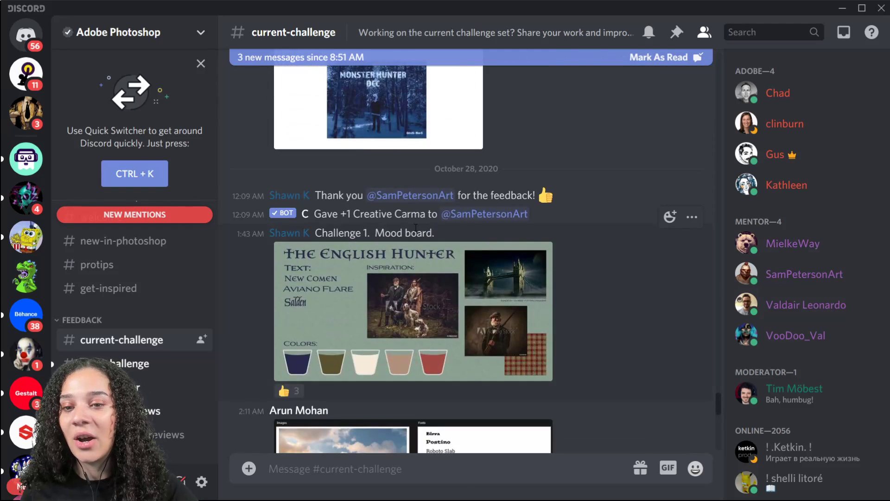
pyautogui.scroll(-5, 417, 226)
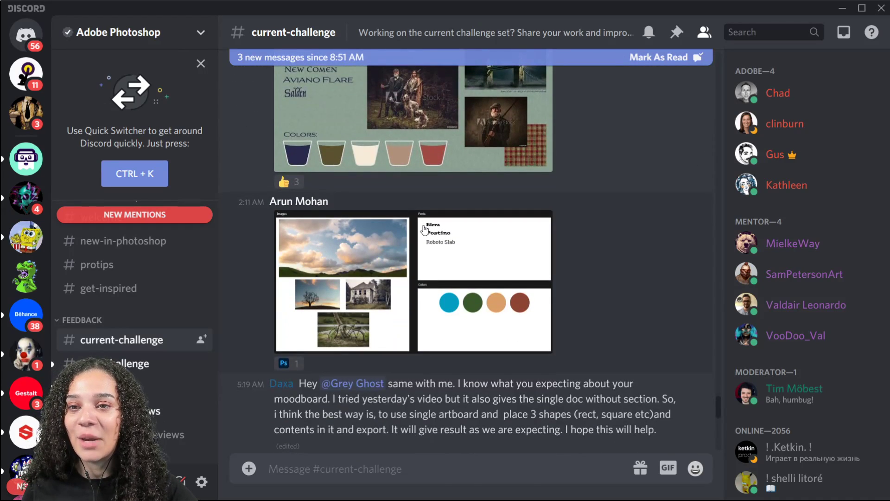
pyautogui.scroll(3, 423, 228)
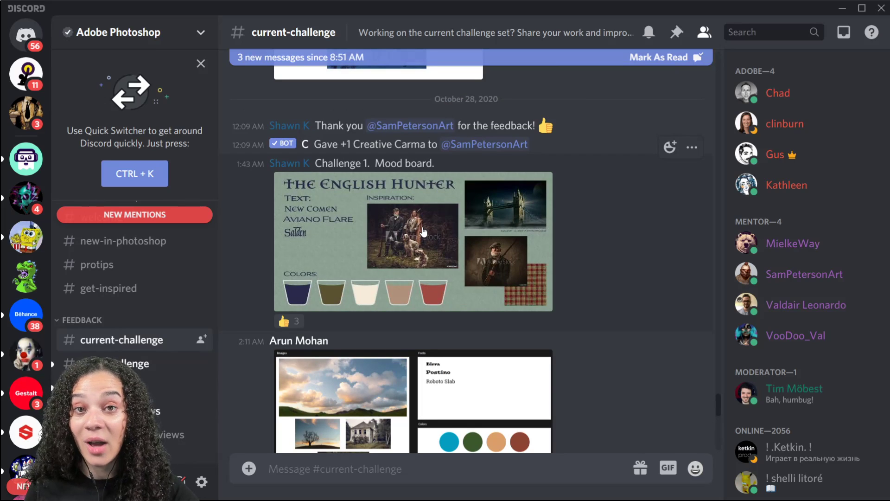
# Step: Find the updated sci-fi Monster Hunter mood board with the Alepholon and Matt Script fonts and view it enlarged
pyautogui.scroll(-10, 421, 232)
pyautogui.scroll(-10, 420, 234)
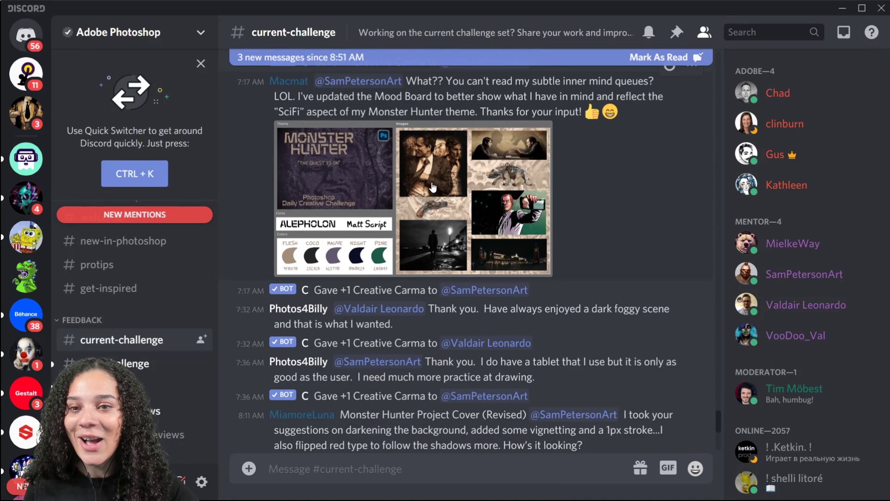
pyautogui.click(496, 203)
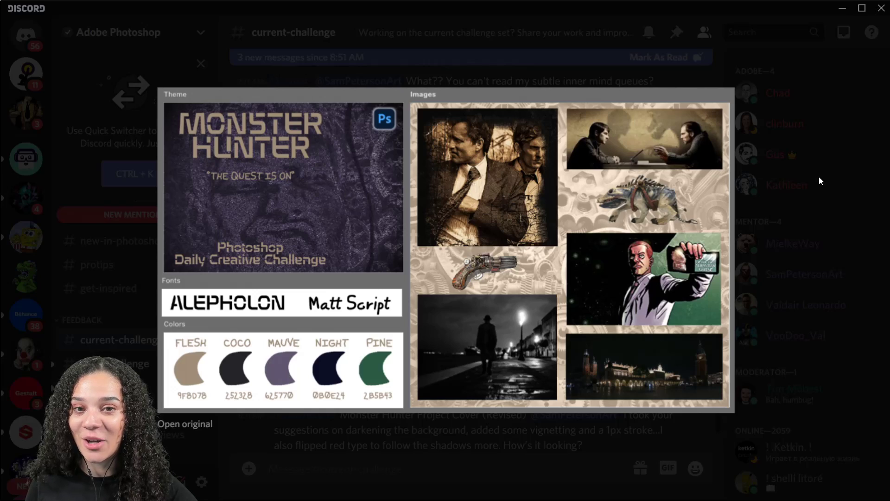
pyautogui.click(797, 182)
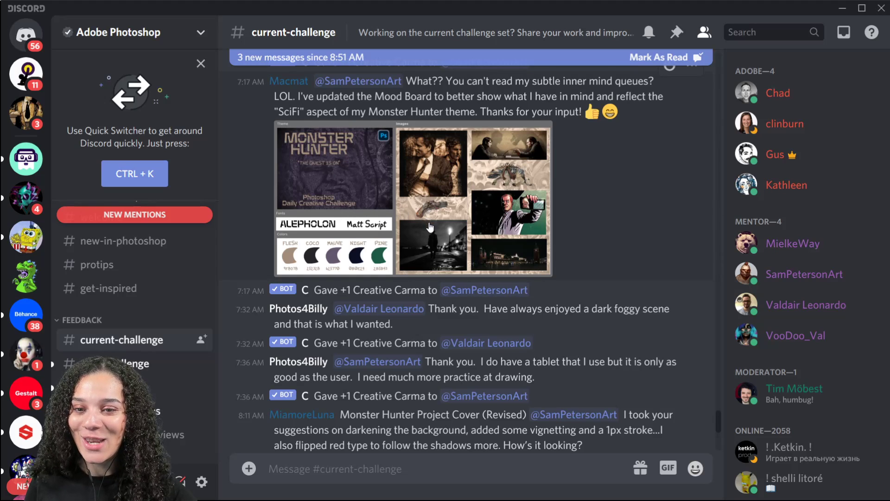
# Step: Examine the long font list, the color palette collection and the newest Monster Hunter cover in the channel
pyautogui.scroll(-5, 429, 226)
pyautogui.scroll(-8, 431, 227)
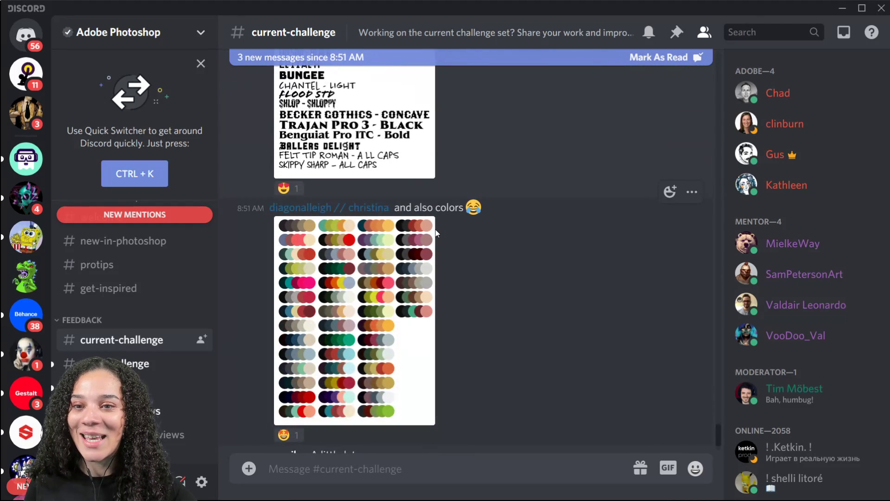
pyautogui.scroll(3, 434, 236)
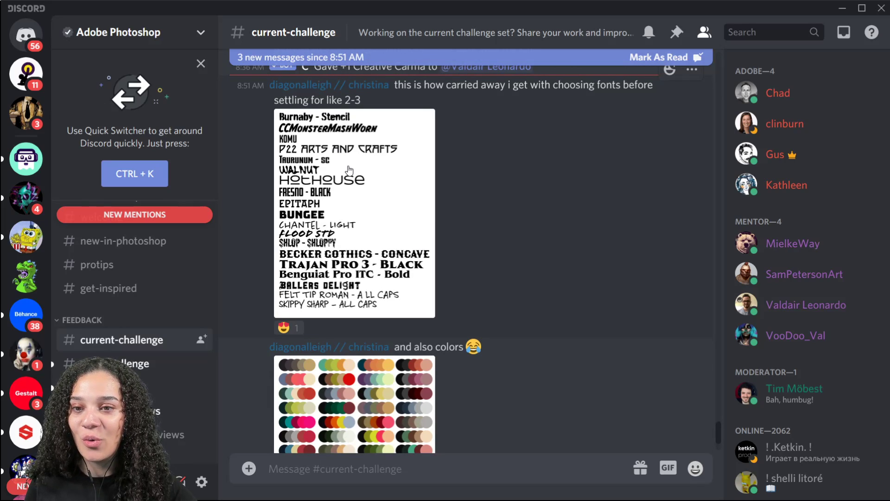
pyautogui.scroll(-3, 347, 176)
pyautogui.scroll(-3, 345, 179)
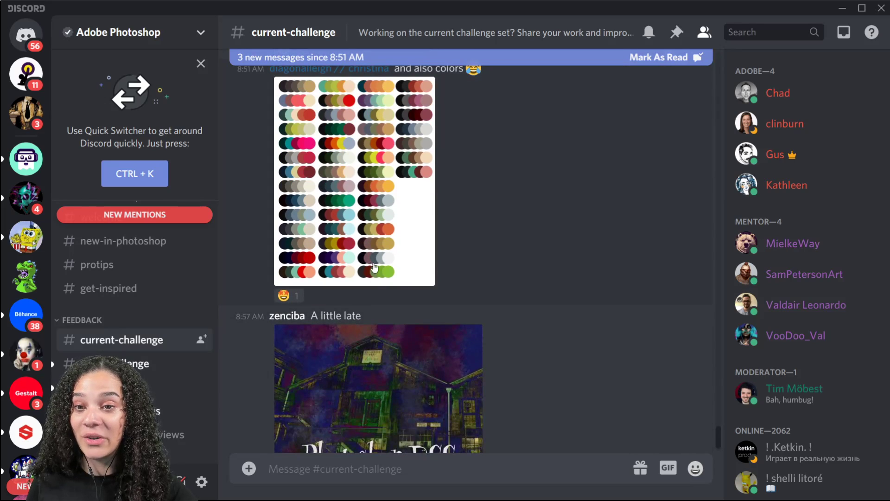
pyautogui.scroll(-3, 330, 152)
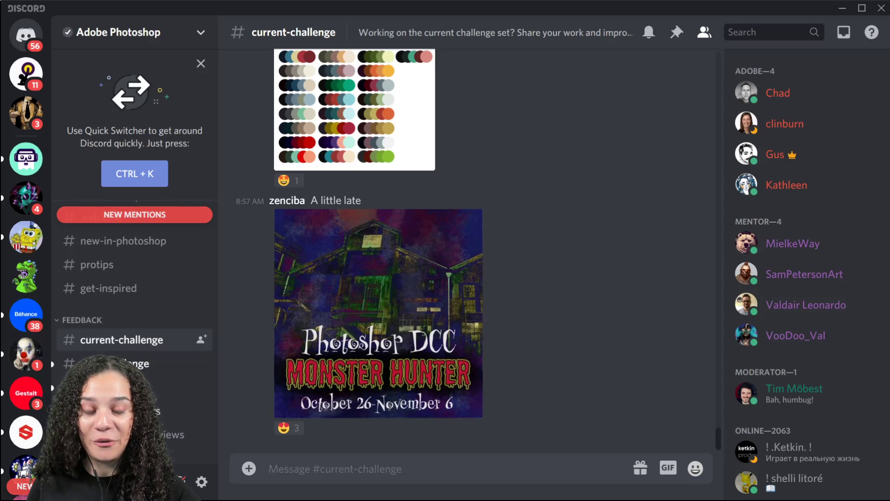
# Step: Return to the Behance Photoshop challenge page and view the Design a Logo challenge card
pyautogui.click(843, 8)
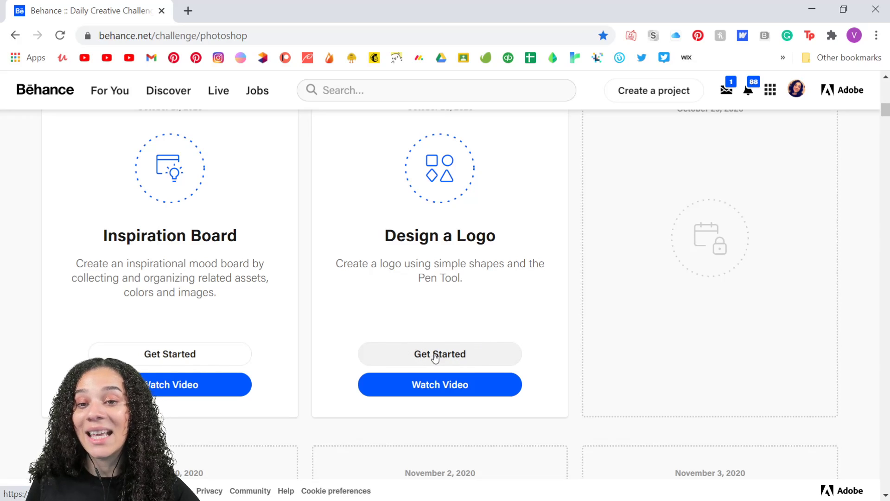
pyautogui.scroll(-1, 440, 338)
pyautogui.scroll(2, 442, 339)
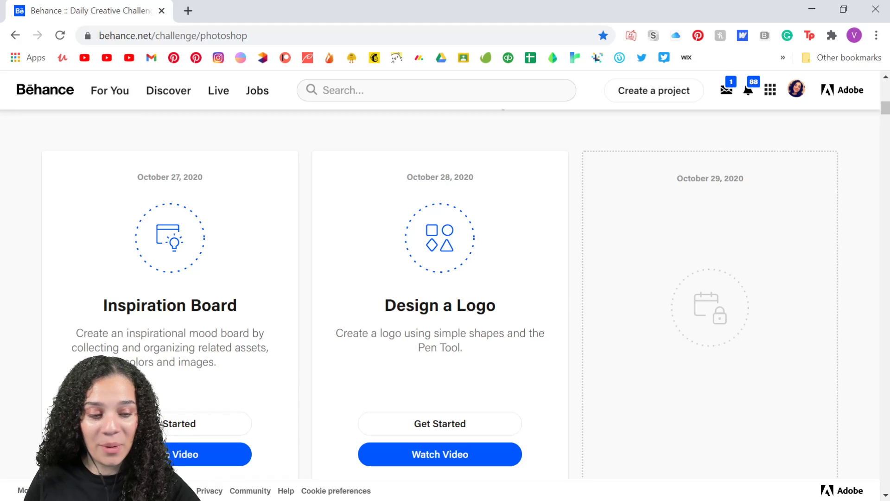
# Step: Switch to StarterFile_2.psd in Photoshop and hide the Info group and the Boarder layer
pyautogui.click(818, 7)
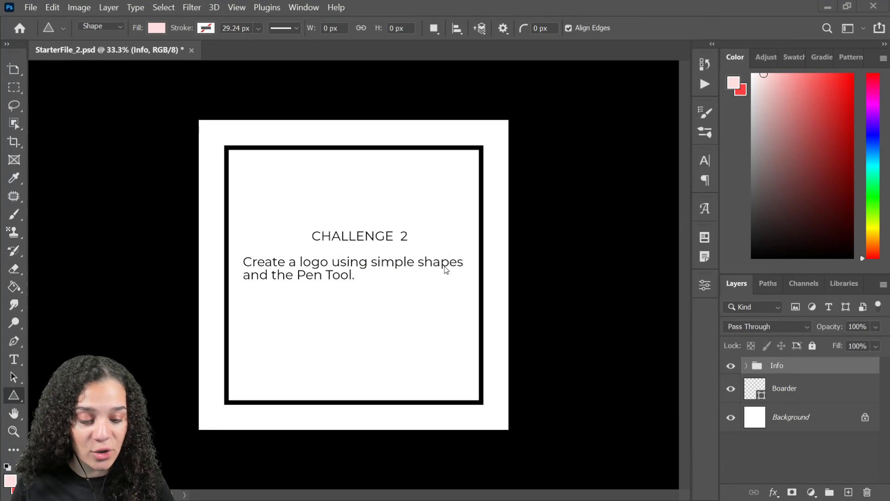
pyautogui.click(731, 366)
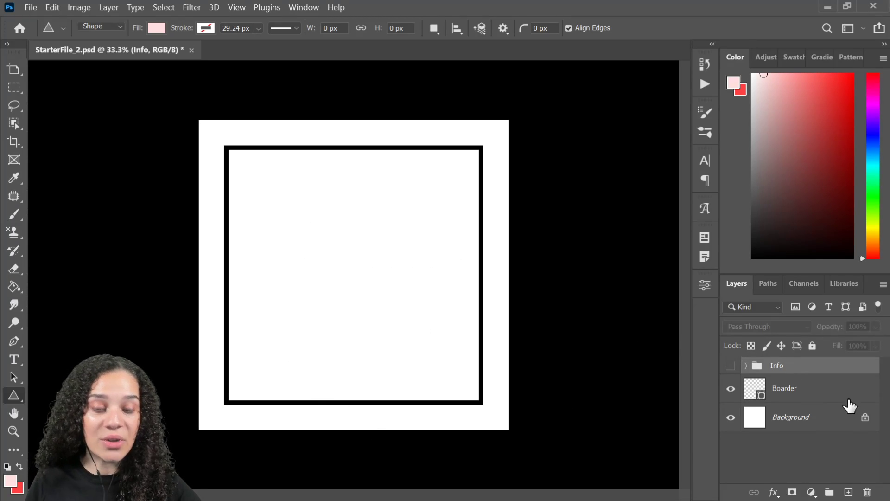
pyautogui.click(731, 393)
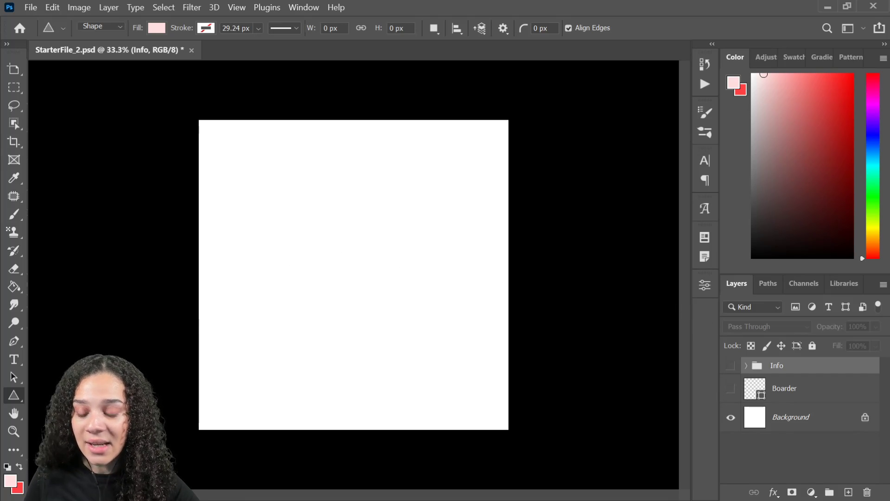
# Step: Draw a triangle about 749 × 814 px on the upper half of the canvas and give it a black stroke
pyautogui.click(14, 395)
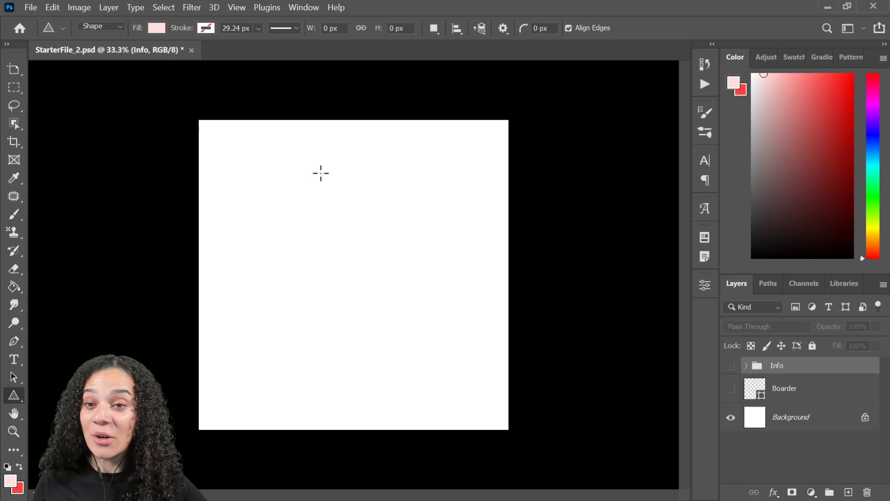
pyautogui.moveTo(297, 168); pyautogui.dragTo(412, 293)
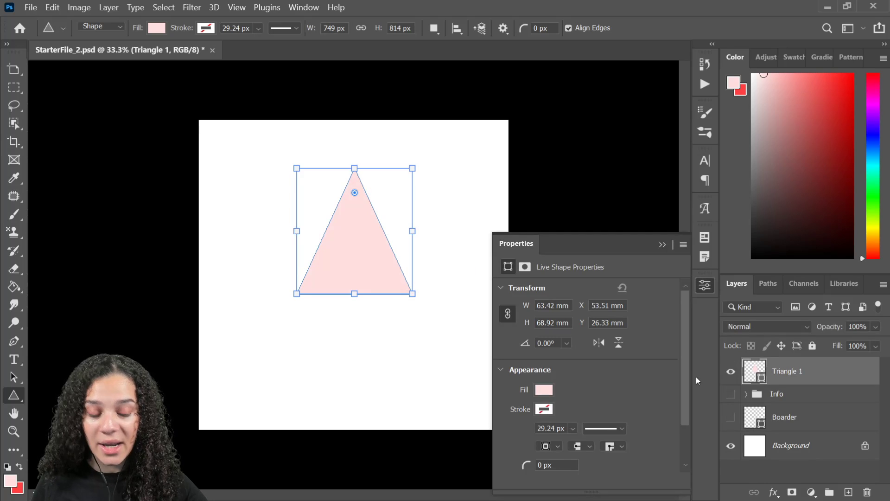
pyautogui.click(545, 408)
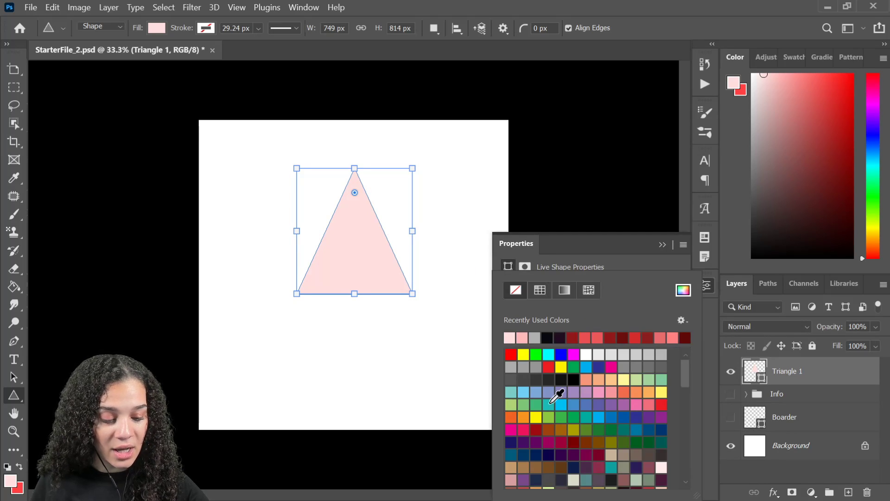
pyautogui.click(559, 337)
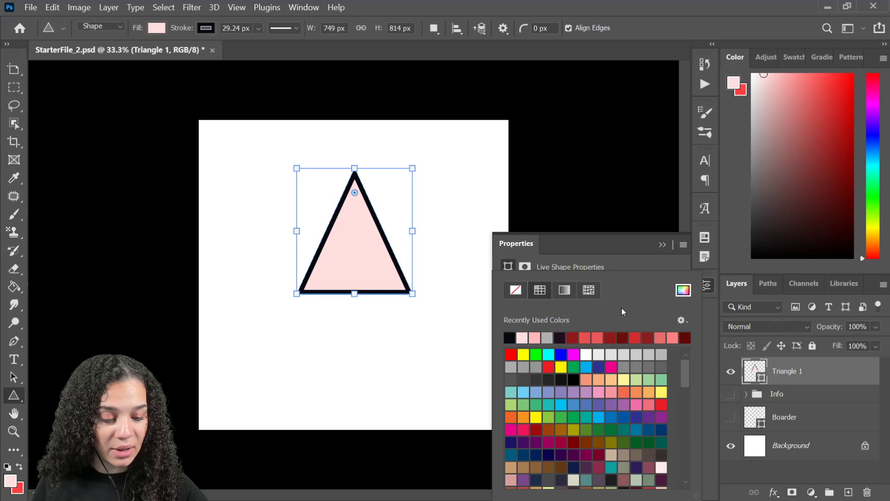
pyautogui.click(658, 259)
# Step: Set the triangle's fill to none, leaving only its outline, and close the shape properties
pyautogui.click(543, 390)
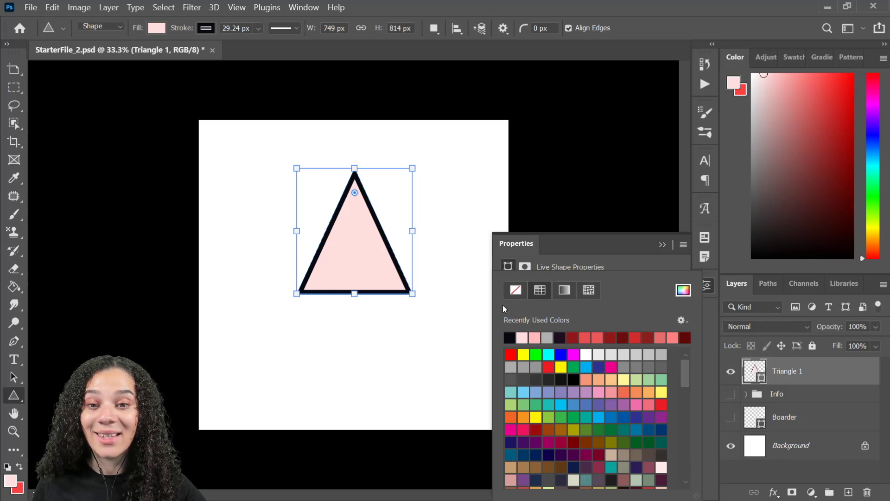
pyautogui.click(516, 290)
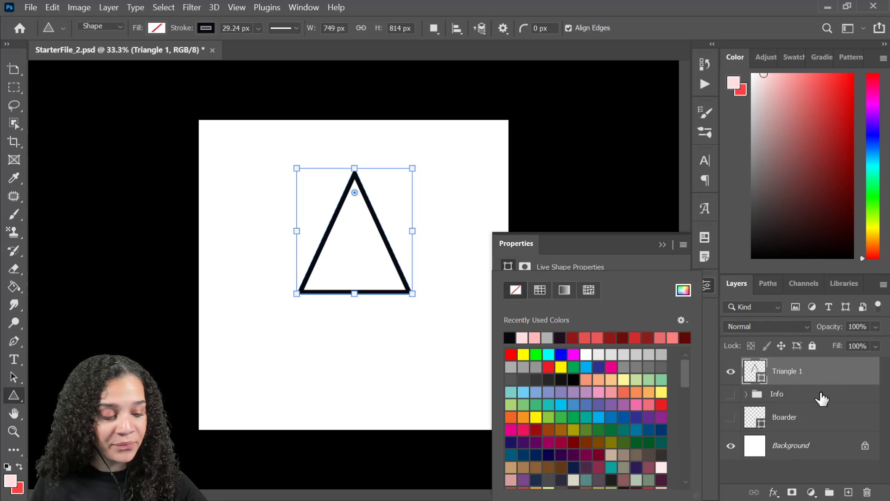
pyautogui.click(824, 371)
pyautogui.click(704, 291)
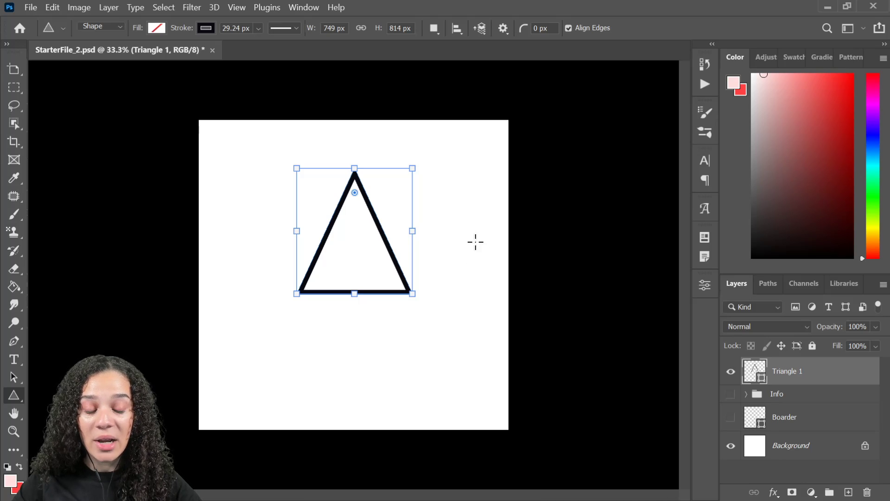
# Step: Turn the triangle upside down and try rounding its corners with the on-canvas corner control
pyautogui.moveTo(287, 159); pyautogui.dragTo(486, 368)
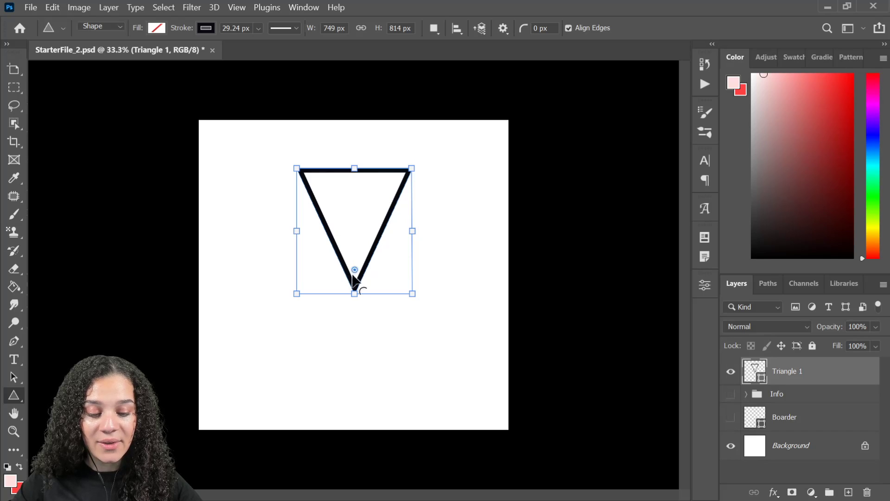
pyautogui.moveTo(354, 272)
pyautogui.mouseDown()
pyautogui.moveTo(357, 202)
pyautogui.moveTo(362, 280)
pyautogui.mouseUp()
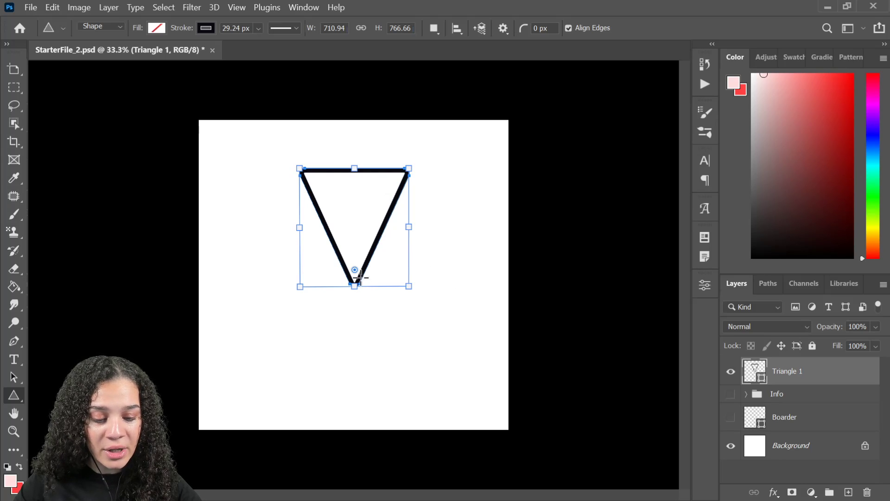
pyautogui.moveTo(355, 269); pyautogui.dragTo(378, 317)
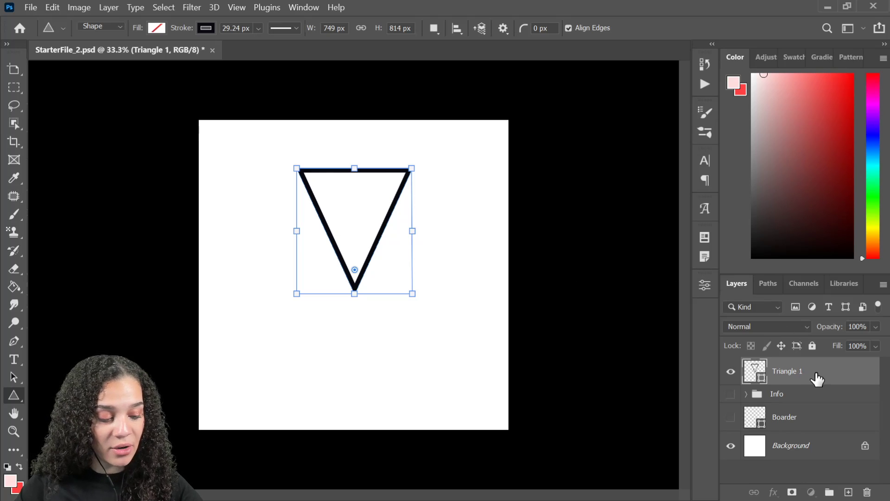
# Step: Rotate the triangle 90° clockwise so its tip points left, and move it toward the canvas's left side
pyautogui.hotkey('ctrl', 't')
pyautogui.moveTo(444, 140); pyautogui.dragTo(459, 328)
pyautogui.moveTo(403, 244); pyautogui.dragTo(352, 262)
pyautogui.press('Return')
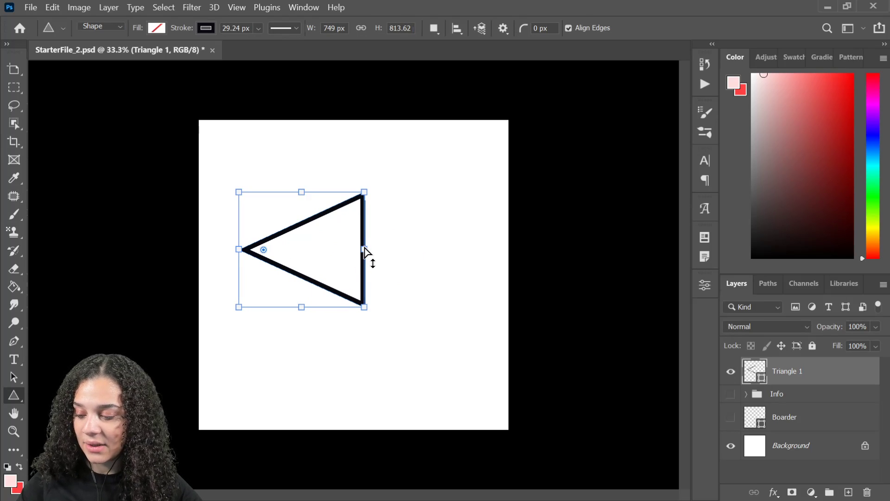
# Step: Duplicate the triangle, flip the copy horizontally, and shift it right so the two overlap as a wide star
pyautogui.hotkey('ctrl', 'j')
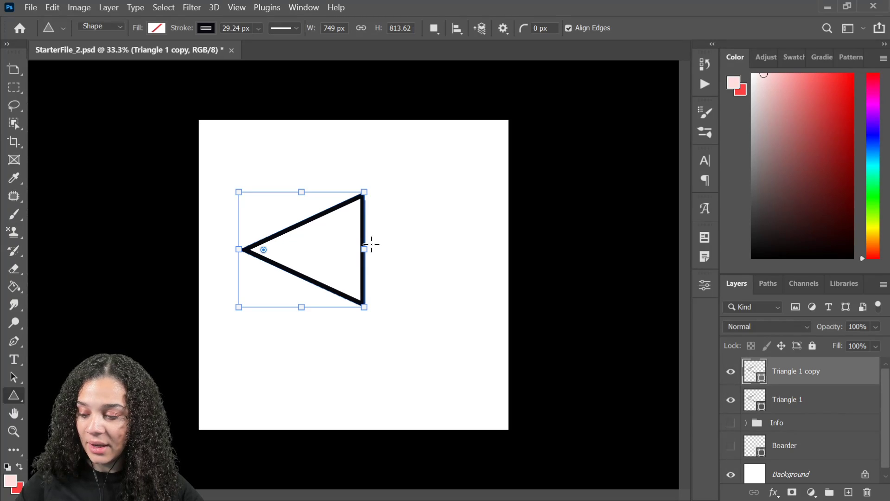
pyautogui.hotkey('ctrl', 't')
pyautogui.rightClick(317, 240)
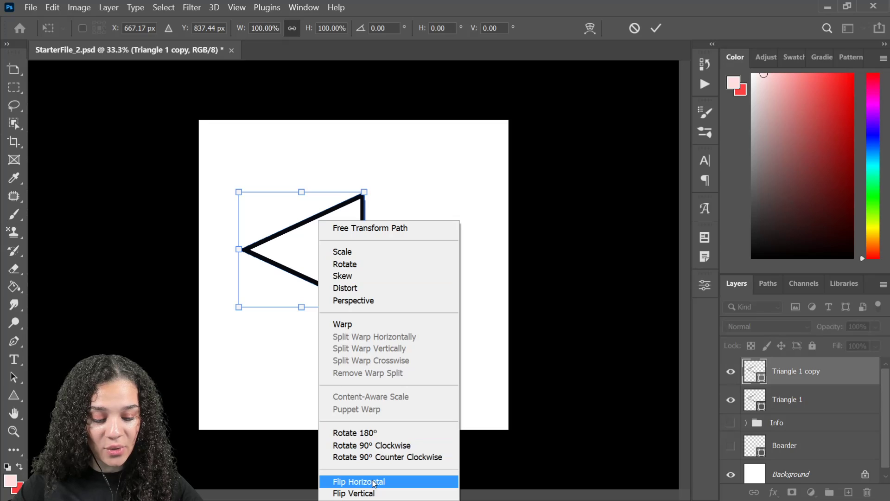
pyautogui.click(366, 481)
pyautogui.moveTo(290, 242); pyautogui.dragTo(346, 249)
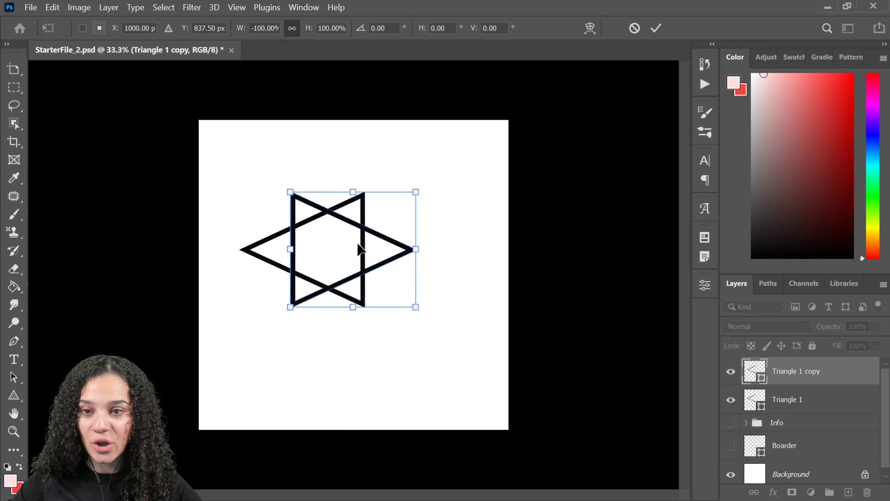
pyautogui.moveTo(358, 244); pyautogui.dragTo(368, 244)
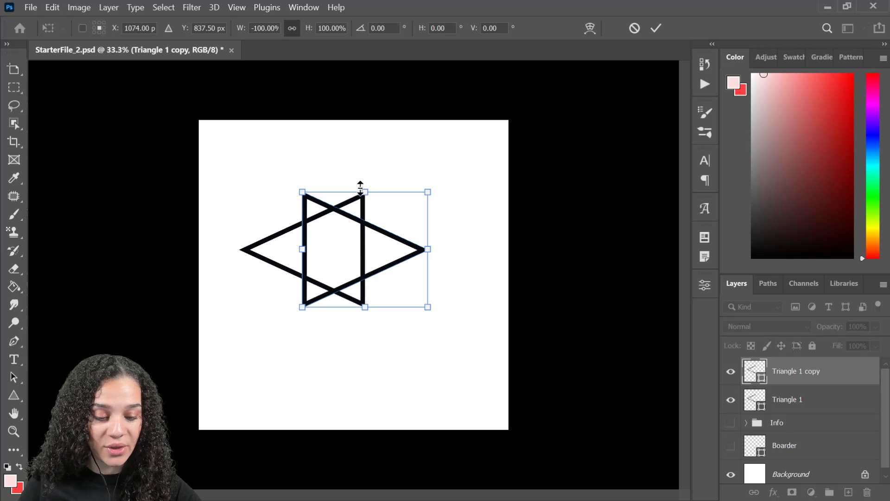
pyautogui.press('Return')
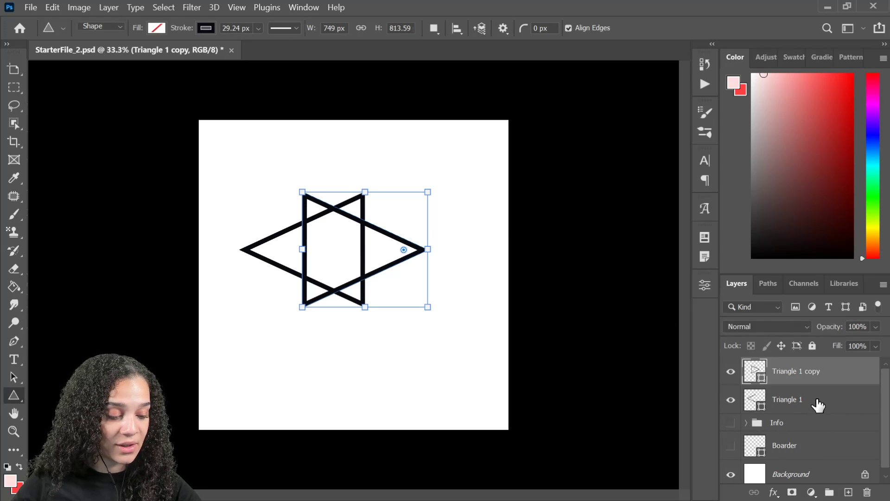
# Step: Group the two triangles, scale the group to about 59% width and 47% height, and place it near the canvas's upper-left corner
pyautogui.keyDown('shift'); pyautogui.click(818, 406); pyautogui.keyUp('shift')
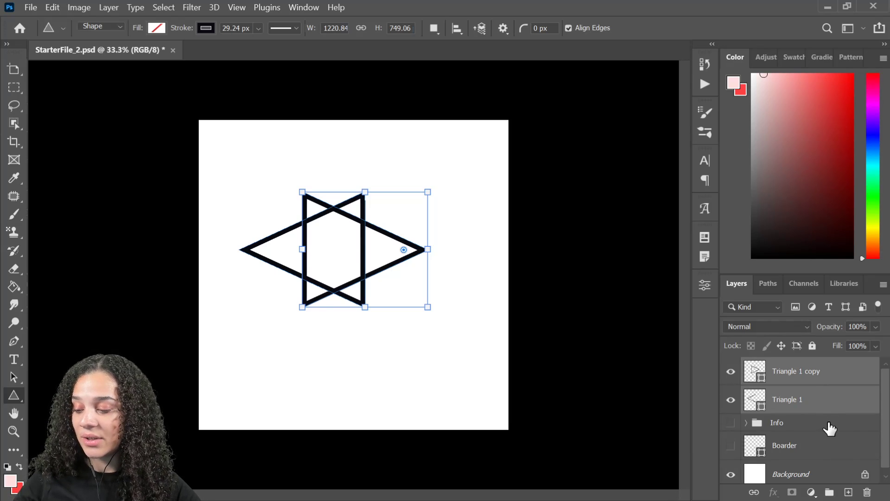
pyautogui.hotkey('ctrl', 'g')
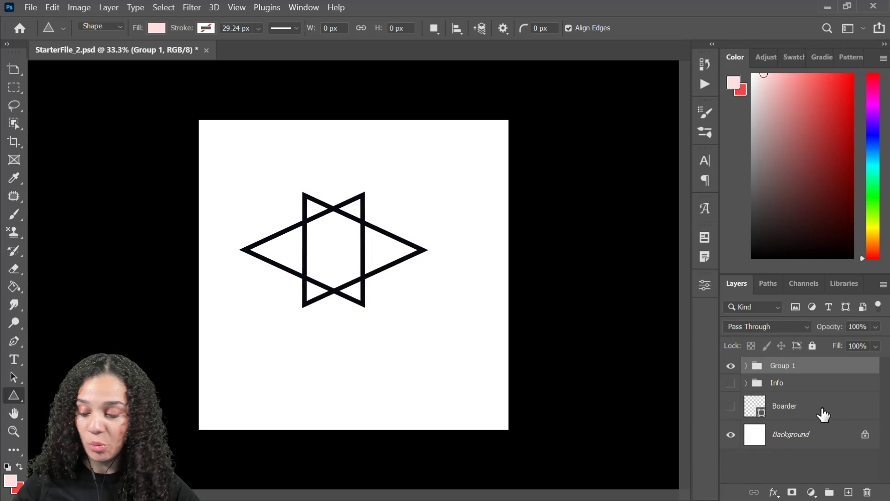
pyautogui.hotkey('ctrl', 't')
pyautogui.moveTo(427, 307); pyautogui.dragTo(281, 188)
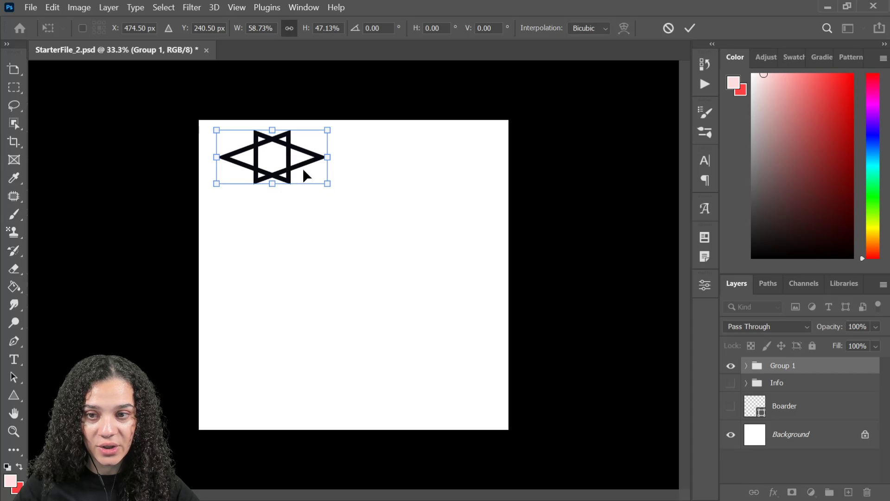
pyautogui.press('Return')
pyautogui.press('u')
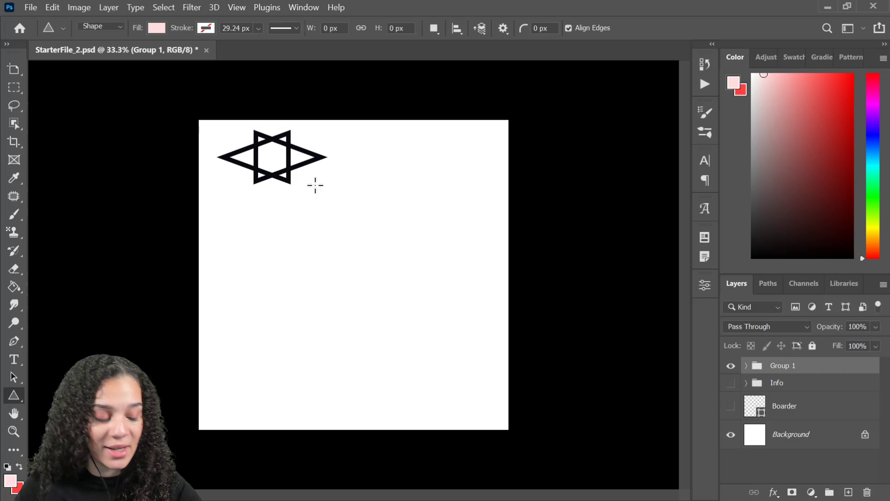
# Step: Duplicate the star group and place the copy directly below the original
pyautogui.hotkey('ctrl', 'j')
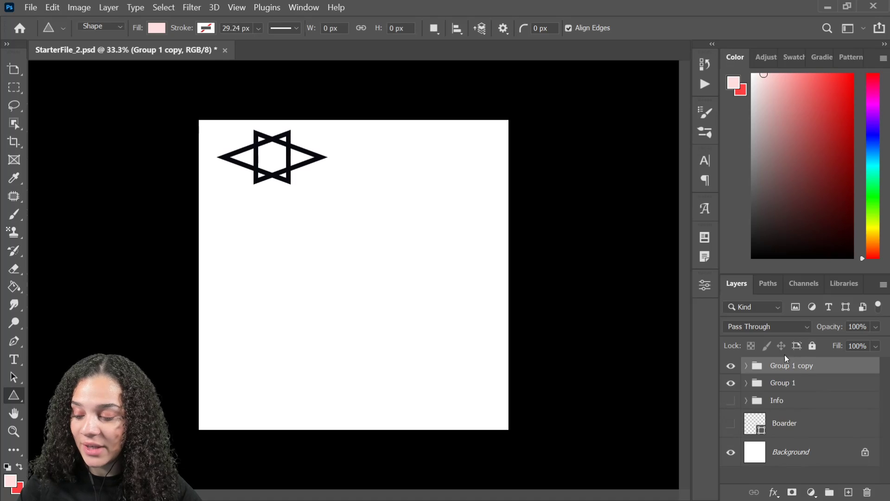
pyautogui.hotkey('ctrl', 't')
pyautogui.moveTo(274, 167); pyautogui.dragTo(277, 230)
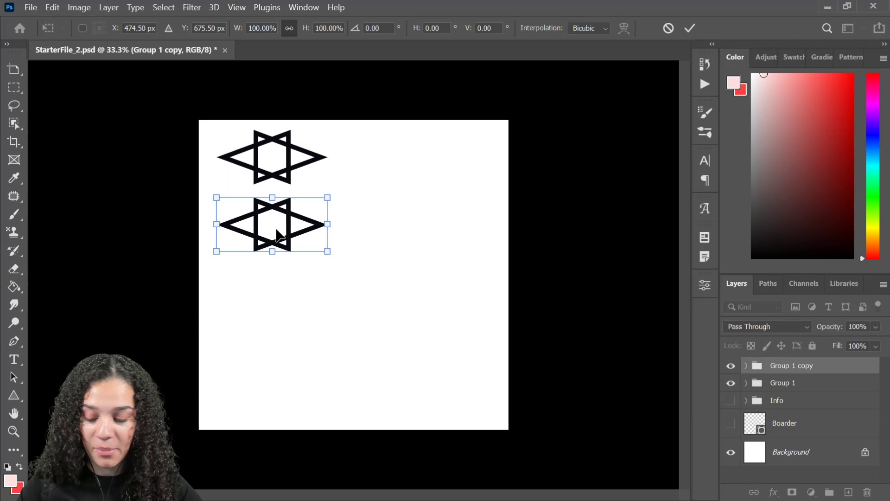
pyautogui.press('Return')
pyautogui.press('u')
# Step: Add the letter O in Mason Serif OT Bold beside the upper star and color it black (000000)
pyautogui.hotkey('ctrl', '+')
pyautogui.moveTo(363, 198); pyautogui.dragTo(355, 259)
pyautogui.press('t')
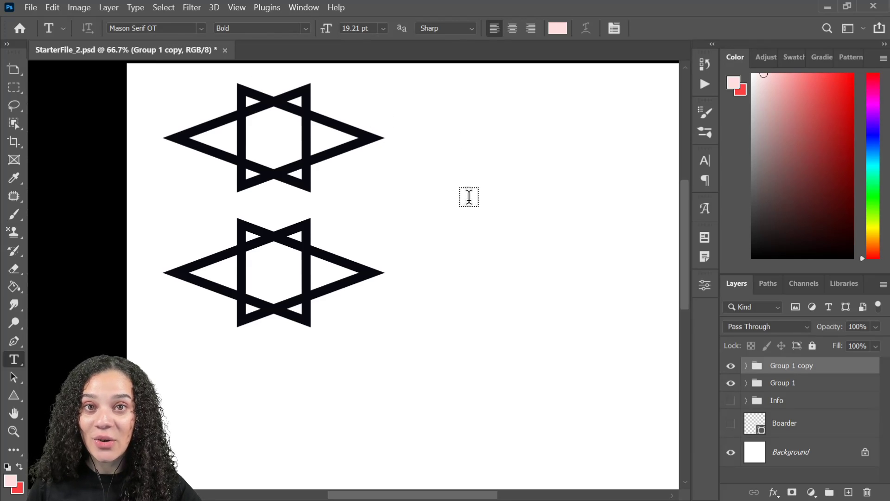
pyautogui.click(450, 159)
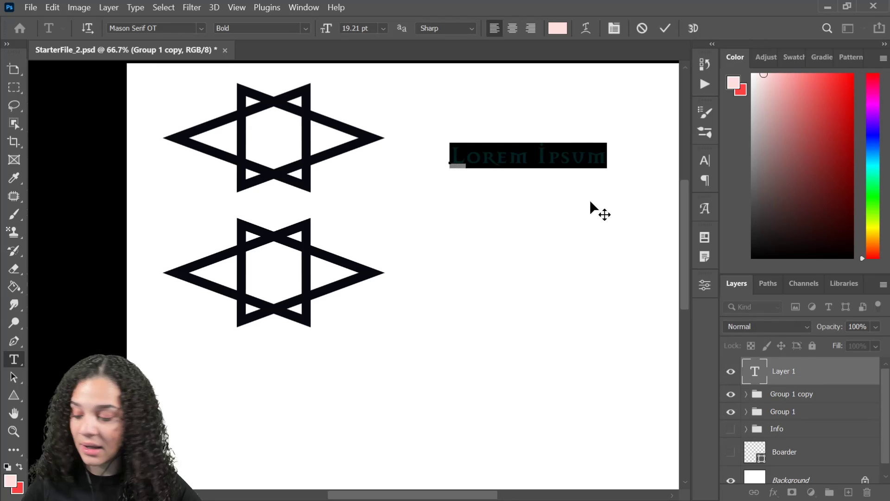
pyautogui.write('O')
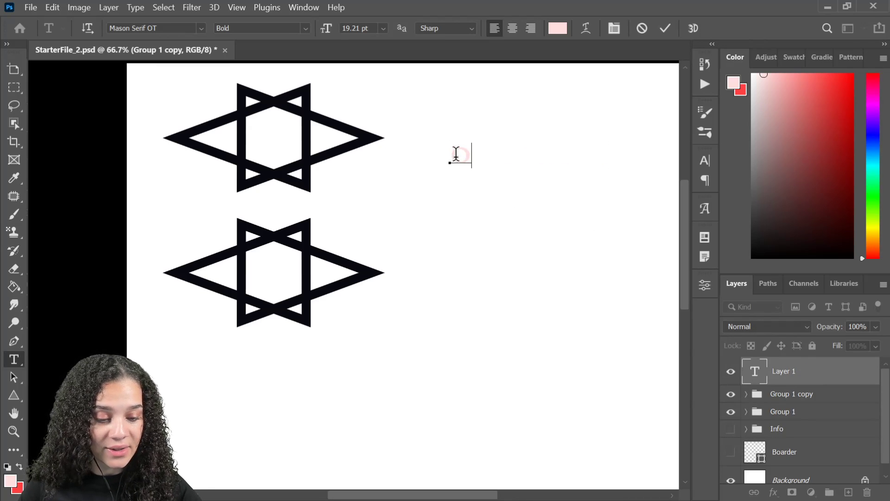
pyautogui.hotkey('ctrl', 'a')
pyautogui.click(557, 28)
pyautogui.click(460, 154)
pyautogui.moveTo(461, 155); pyautogui.dragTo(458, 159)
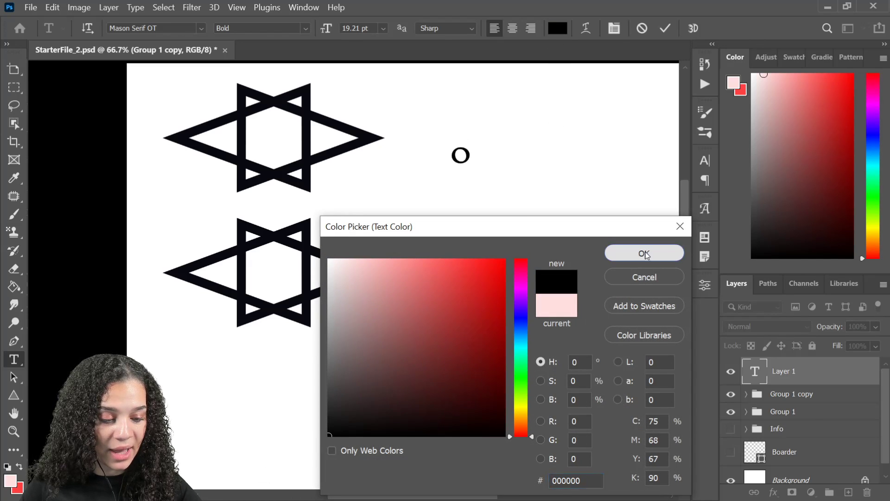
pyautogui.click(644, 253)
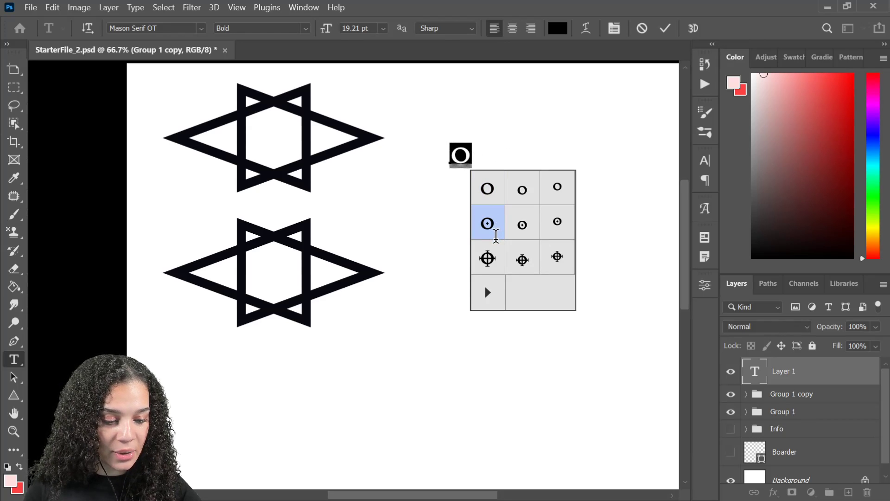
# Step: Swap the O for its center-diamond alternate glyph and scale it to about 212%, centered inside the lower star
pyautogui.click(491, 226)
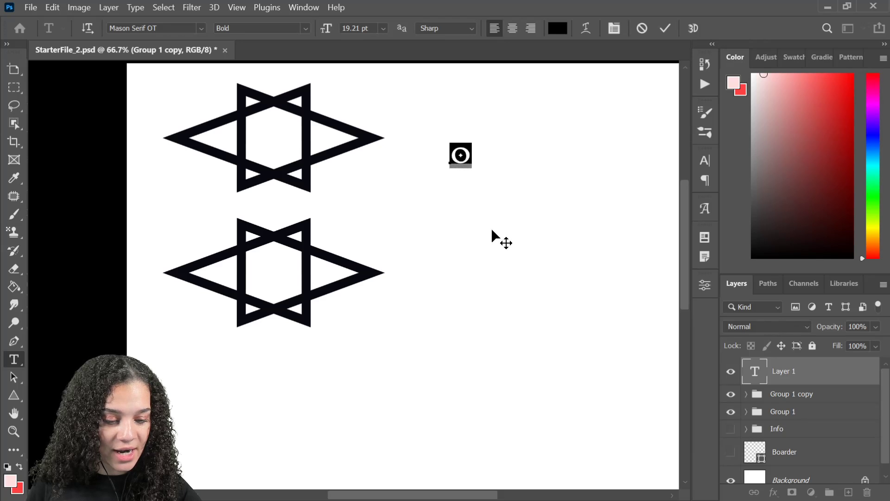
pyautogui.click(837, 377)
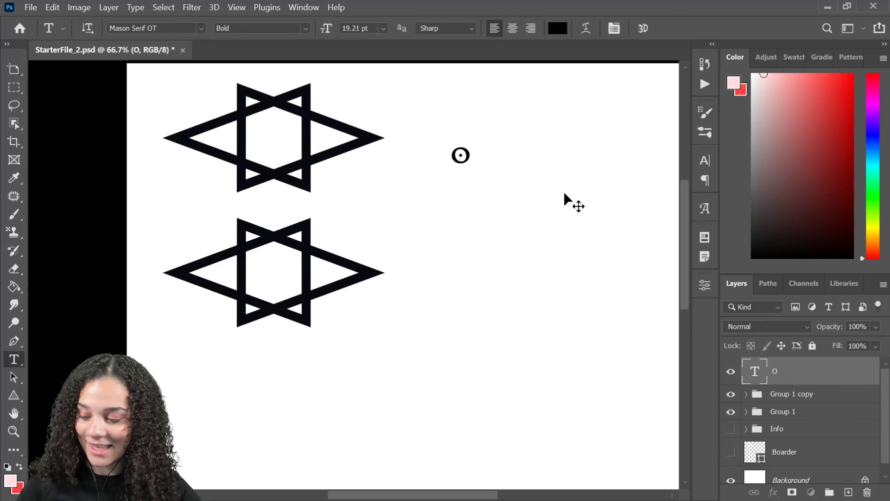
pyautogui.hotkey('ctrl', 't')
pyautogui.moveTo(474, 141); pyautogui.dragTo(499, 111)
pyautogui.moveTo(454, 181); pyautogui.dragTo(278, 273)
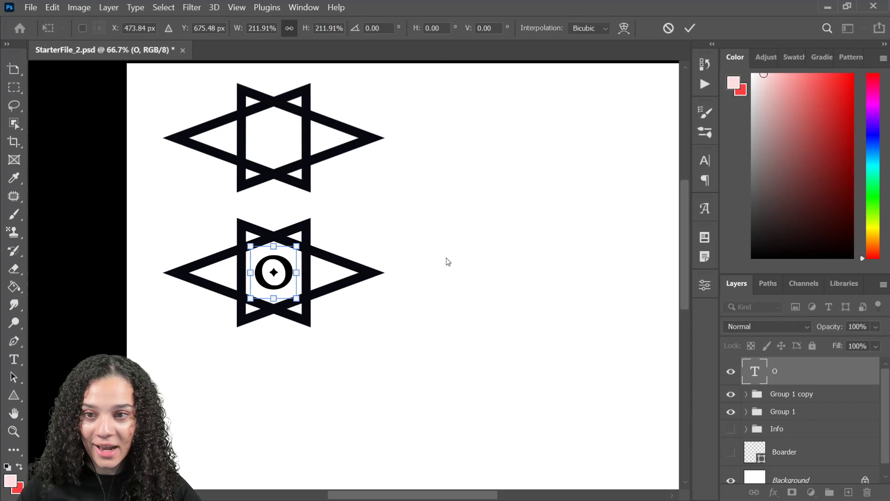
pyautogui.press('Return')
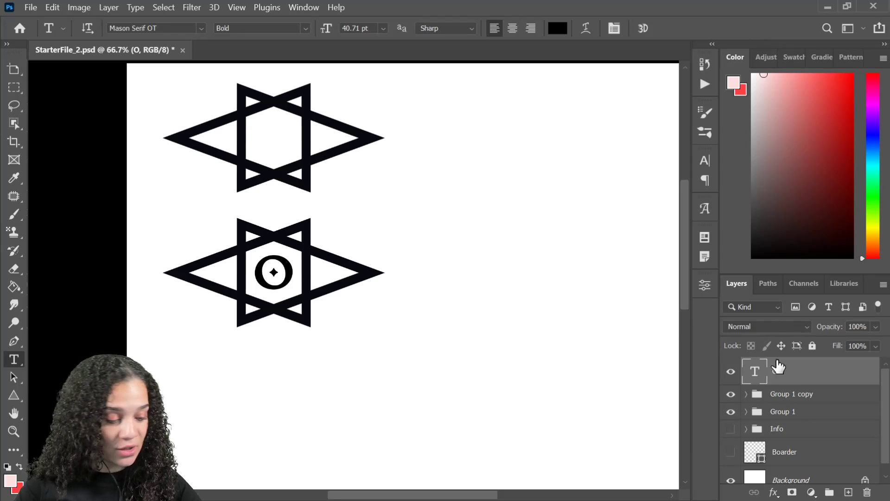
# Step: Group the O with the lower star and place a duplicate of the group directly below
pyautogui.click(829, 398)
pyautogui.keyDown('shift'); pyautogui.click(823, 377); pyautogui.keyUp('shift')
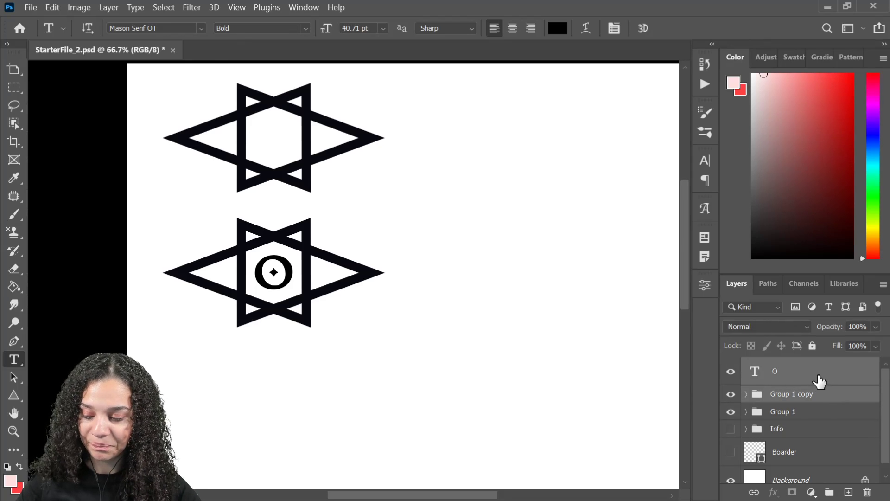
pyautogui.hotkey('ctrl', 'g')
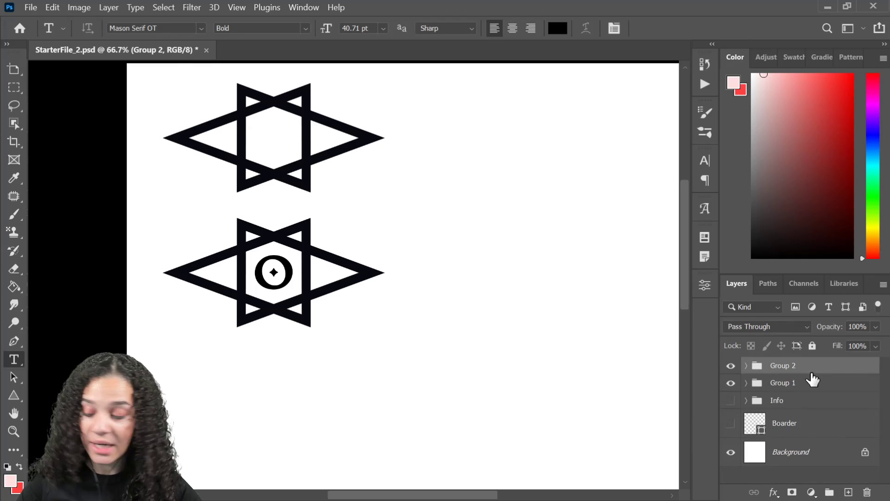
pyautogui.hotkey('ctrl', 'j')
pyautogui.hotkey('ctrl', 't')
pyautogui.moveTo(314, 259); pyautogui.dragTo(348, 270)
pyautogui.press('Return')
# Step: Swap the O in the lowest star for its crossed-circle alternate glyph and nudge it left to center it
pyautogui.press('t')
pyautogui.doubleClick(279, 264)
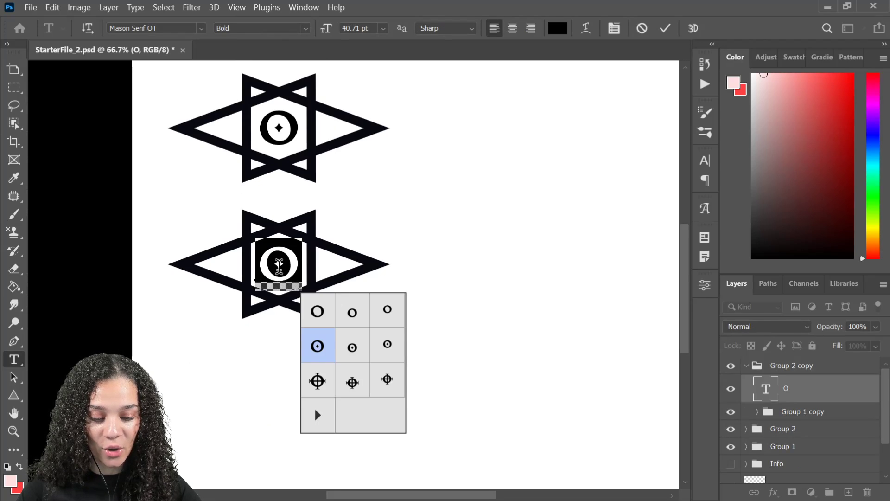
pyautogui.click(318, 380)
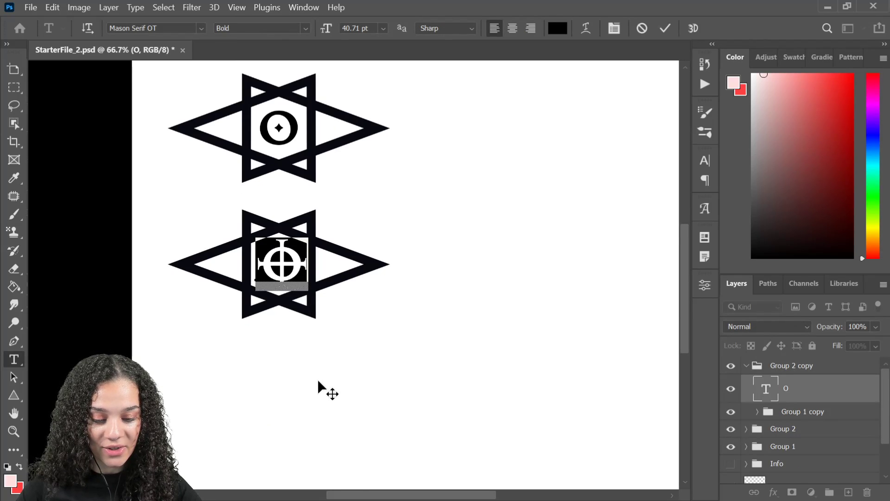
pyautogui.click(842, 394)
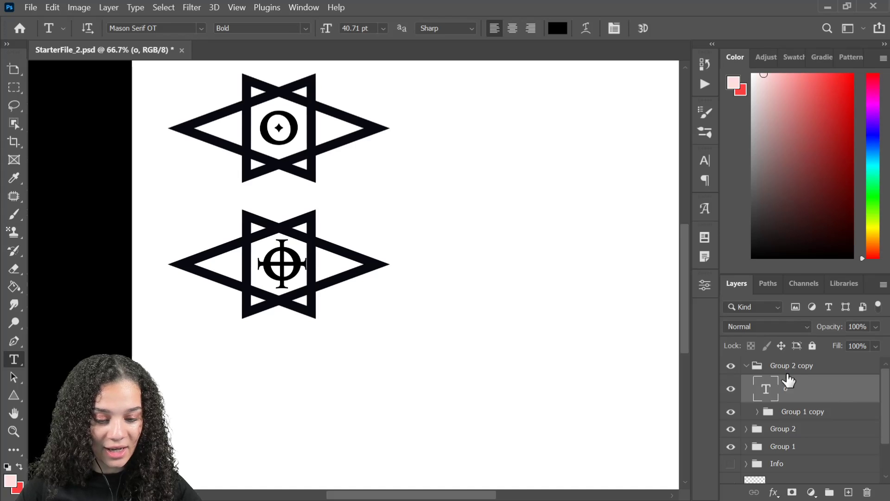
pyautogui.hotkey('ctrl', 't')
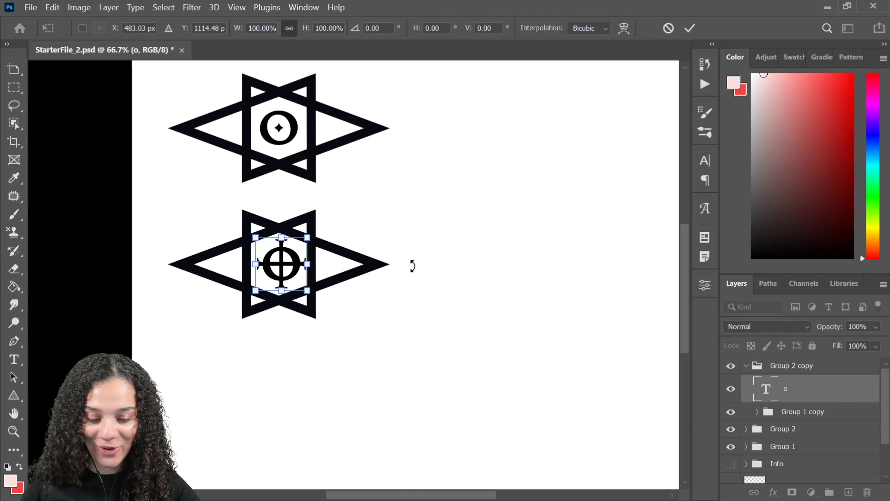
pyautogui.press('Left')
pyautogui.press('Left')
pyautogui.press('Left')
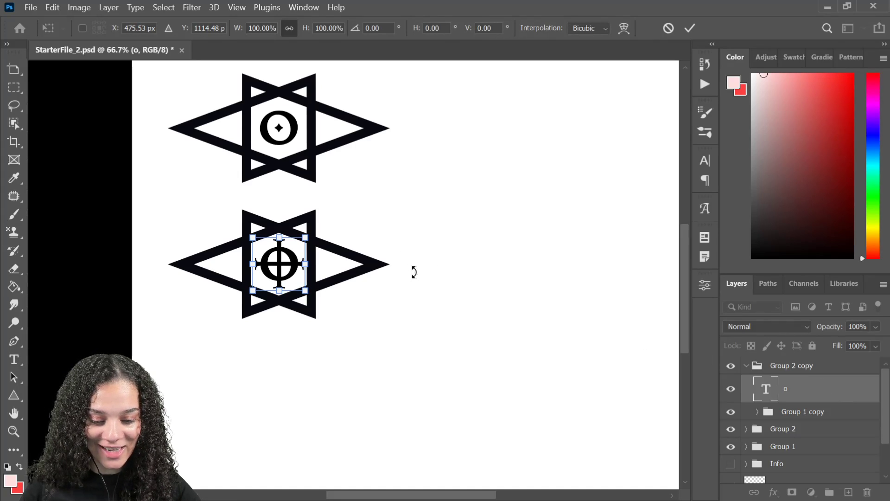
pyautogui.press('Return')
pyautogui.press('t')
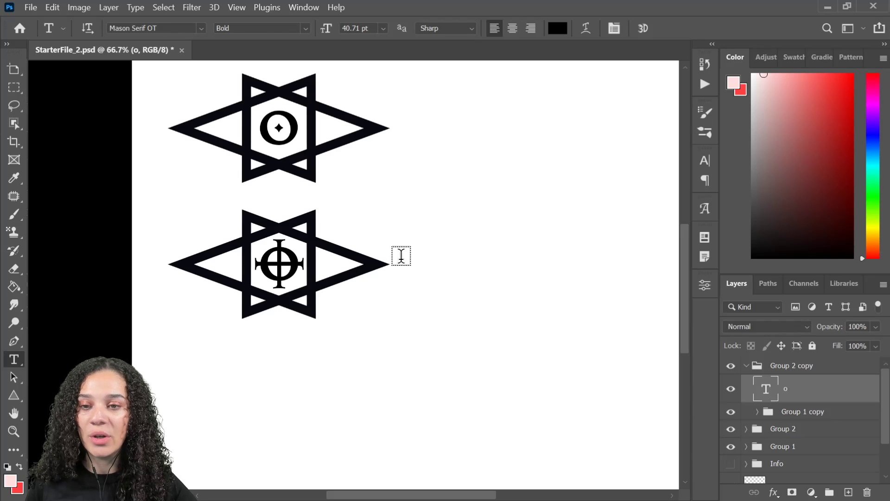
# Step: Browse the entire Mason Serif OT Bold glyph set for alternate and decorative characters
pyautogui.moveTo(365, 158); pyautogui.dragTo(366, 294)
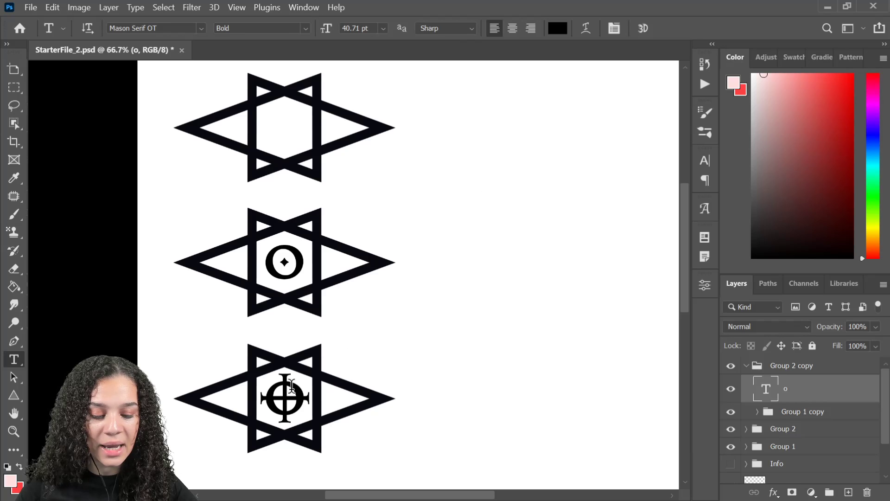
pyautogui.click(305, 7)
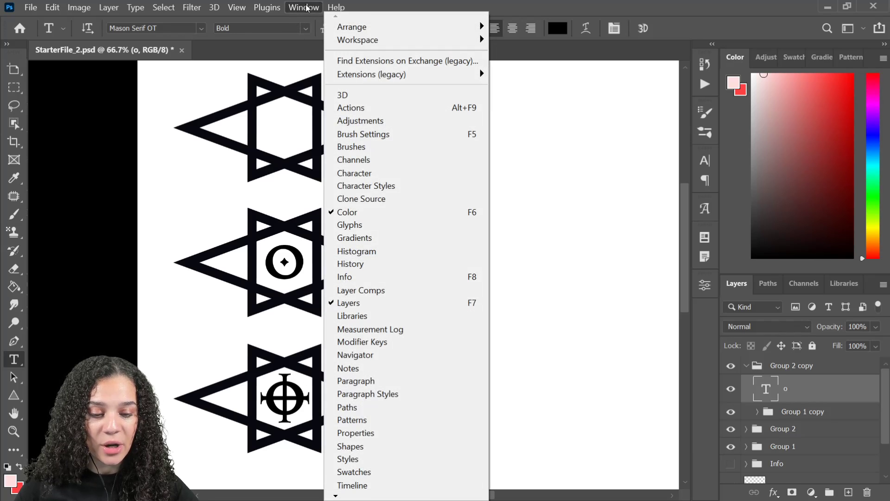
pyautogui.click(369, 225)
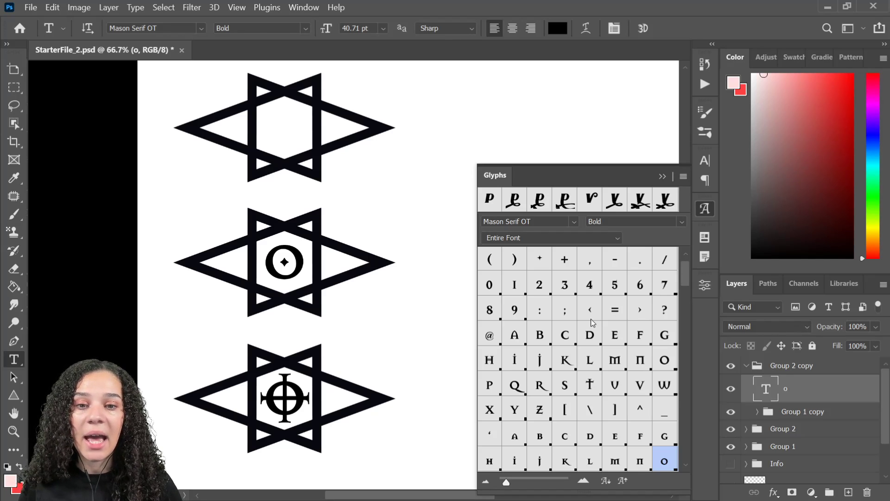
pyautogui.scroll(-3, 573, 340)
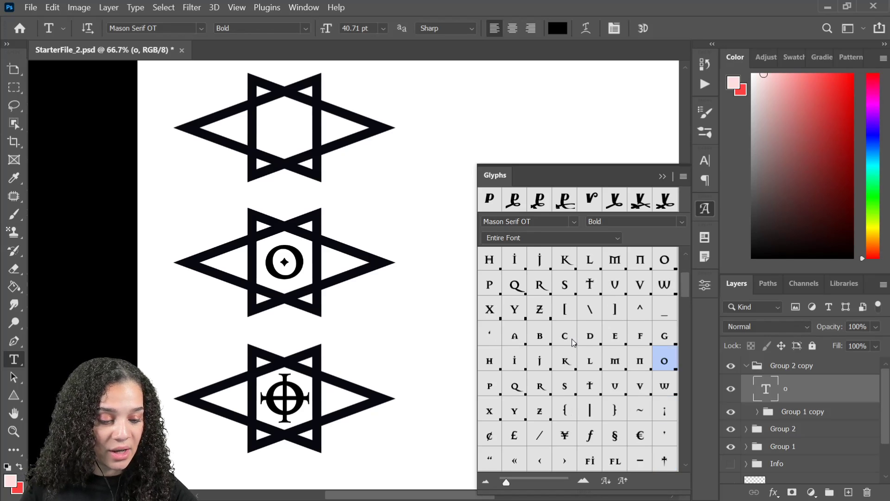
pyautogui.scroll(2, 573, 343)
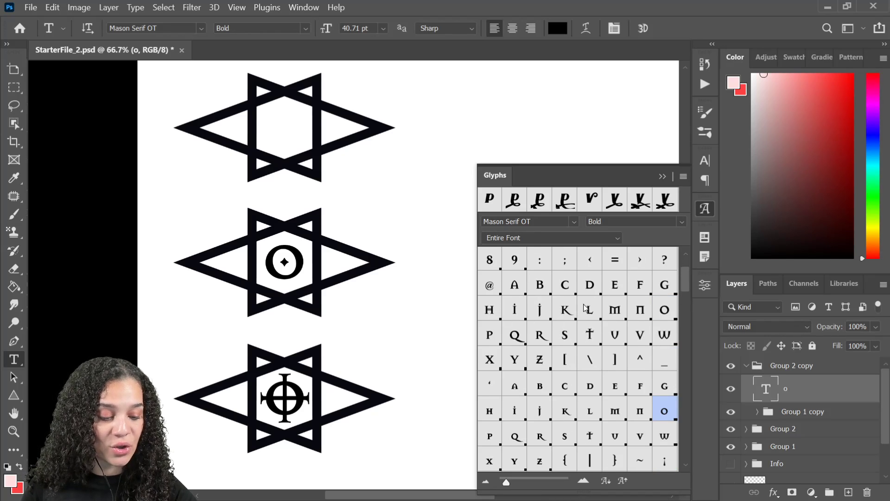
pyautogui.scroll(-1, 588, 313)
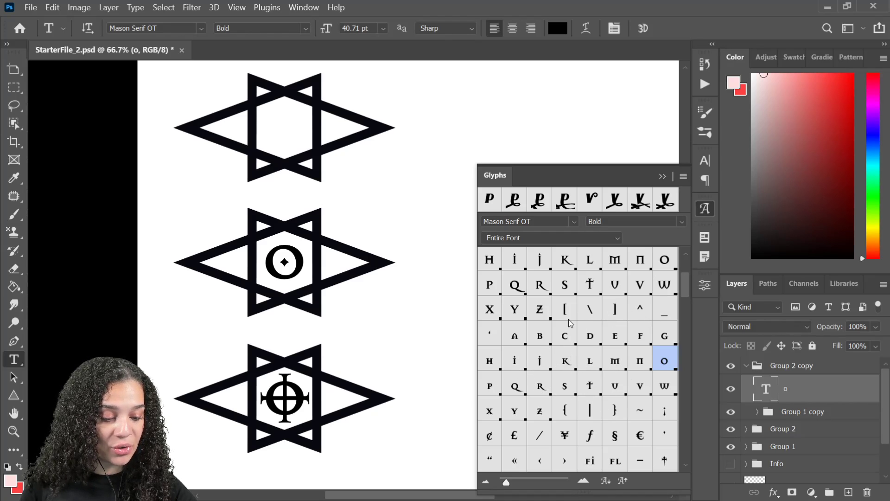
pyautogui.scroll(-2, 595, 362)
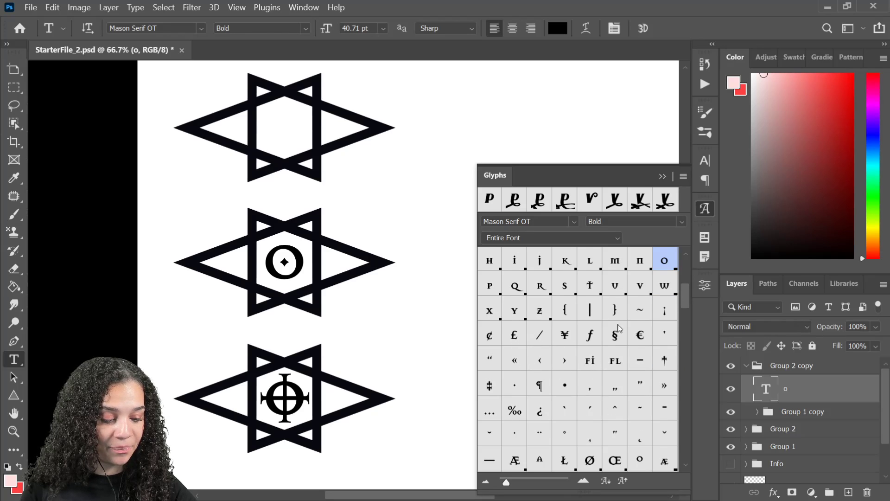
pyautogui.scroll(-10, 648, 358)
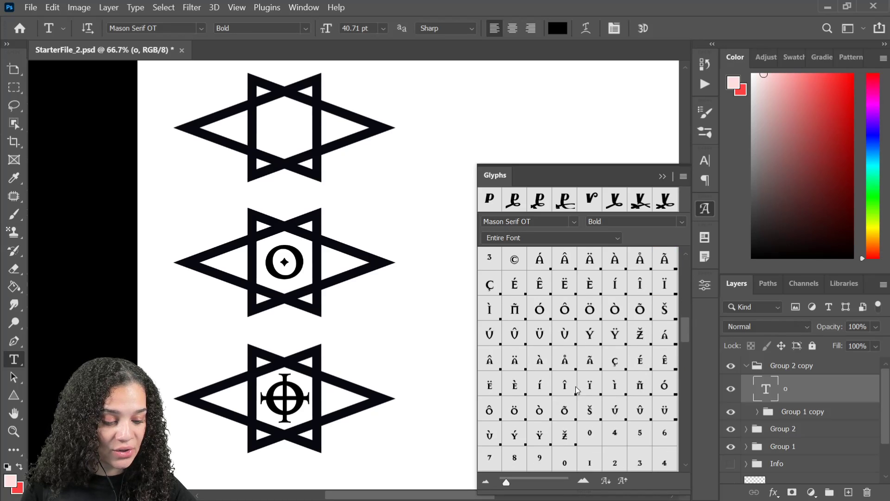
pyautogui.scroll(-4, 577, 391)
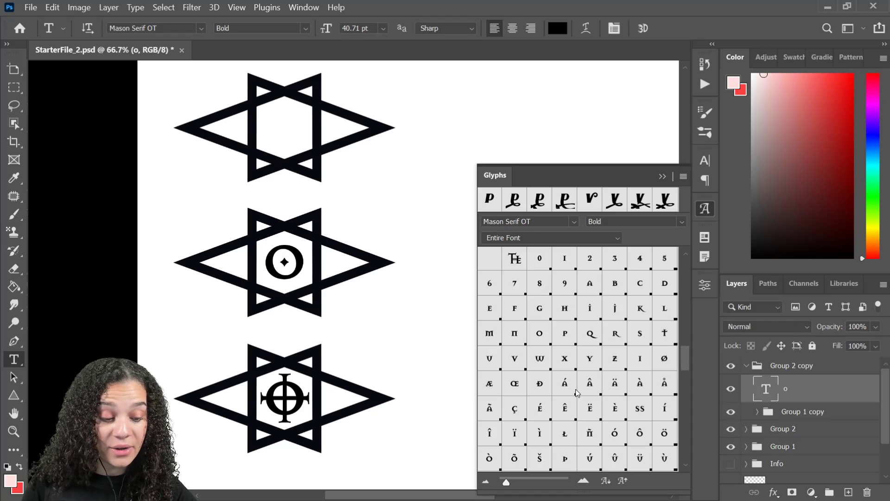
pyautogui.scroll(-2, 577, 393)
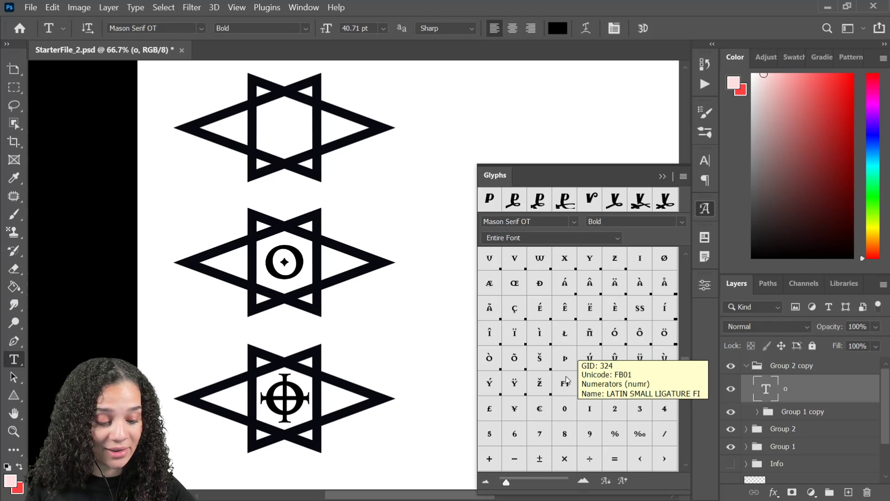
pyautogui.scroll(6, 567, 380)
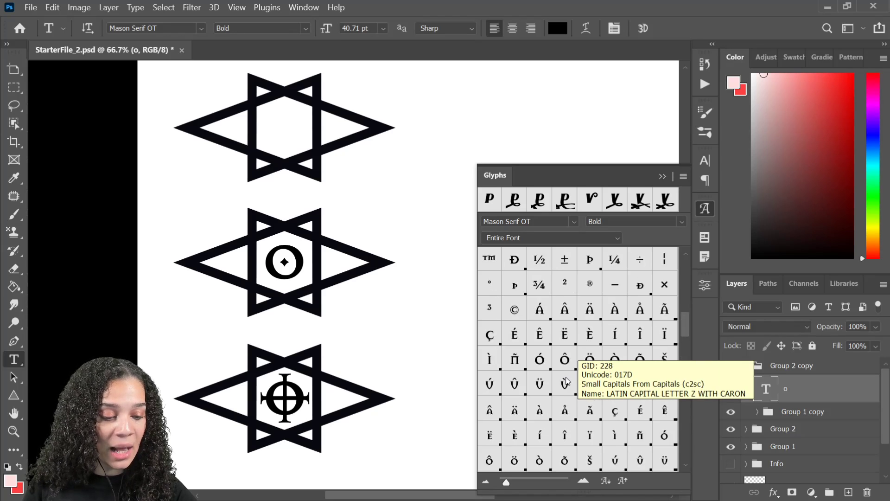
# Step: Add the text VooDooVal in Mason Serif OT Bold beside the top star, capitalizing both V's and the D
pyautogui.click(432, 103)
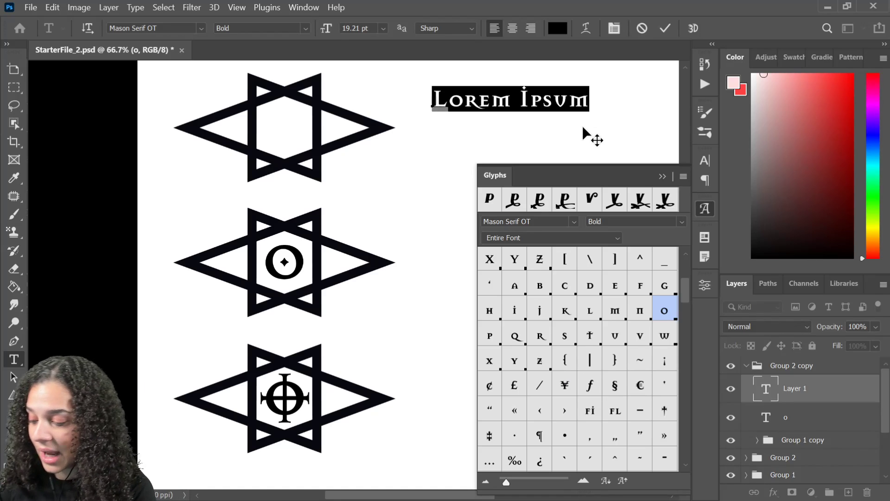
pyautogui.write('voodooval')
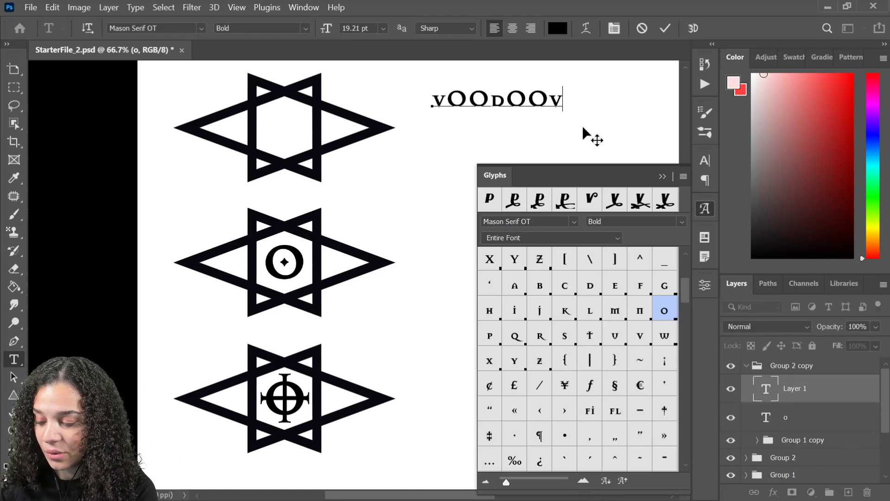
pyautogui.press('BackSpace')
pyautogui.press('Left')
pyautogui.press('Left')
pyautogui.press('Left')
pyautogui.press('Left')
pyautogui.press('Left')
pyautogui.press('Left')
pyautogui.press('Left')
pyautogui.press('Left')
pyautogui.press('Delete')
pyautogui.press('Delete')
pyautogui.press('Delete')
pyautogui.press('Delete')
pyautogui.press('Delete')
pyautogui.press('Delete')
pyautogui.press('Delete')
pyautogui.press('Delete')
pyautogui.write('VooDooVA')
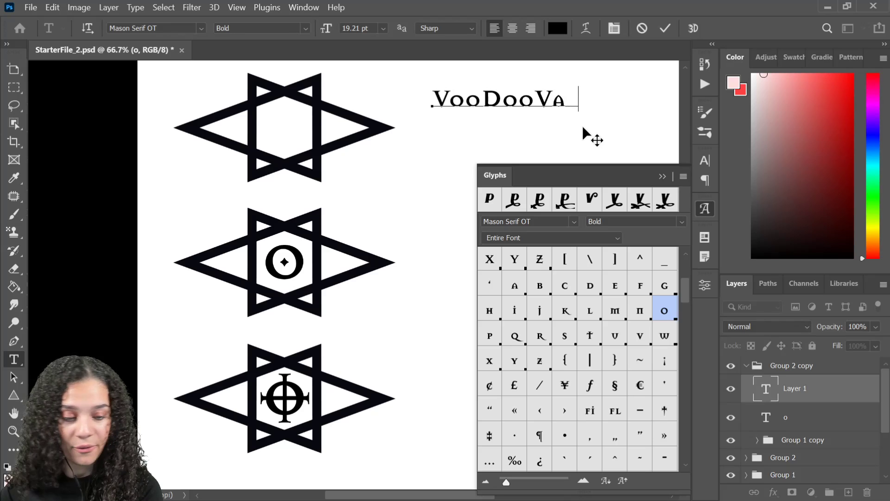
# Step: Look at the alternates for the D in VooDooVal and try a different glyph for the first V
pyautogui.moveTo(481, 99); pyautogui.dragTo(493, 99)
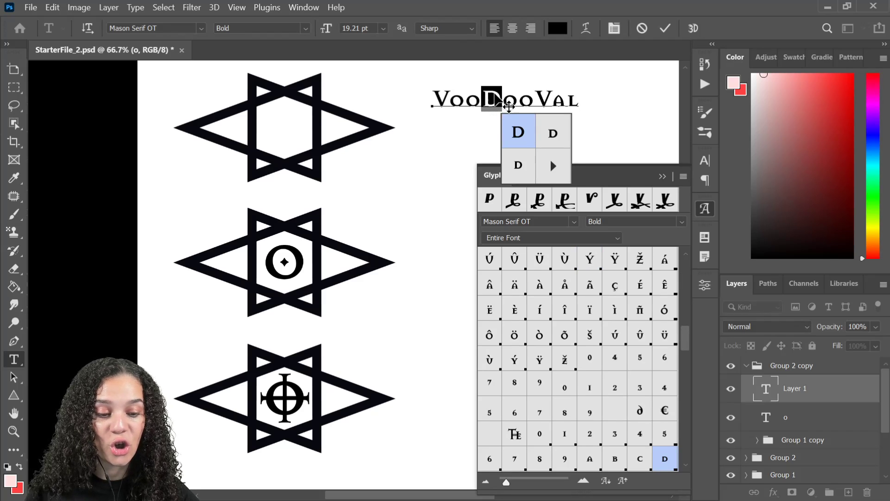
pyautogui.moveTo(450, 98); pyautogui.dragTo(432, 98)
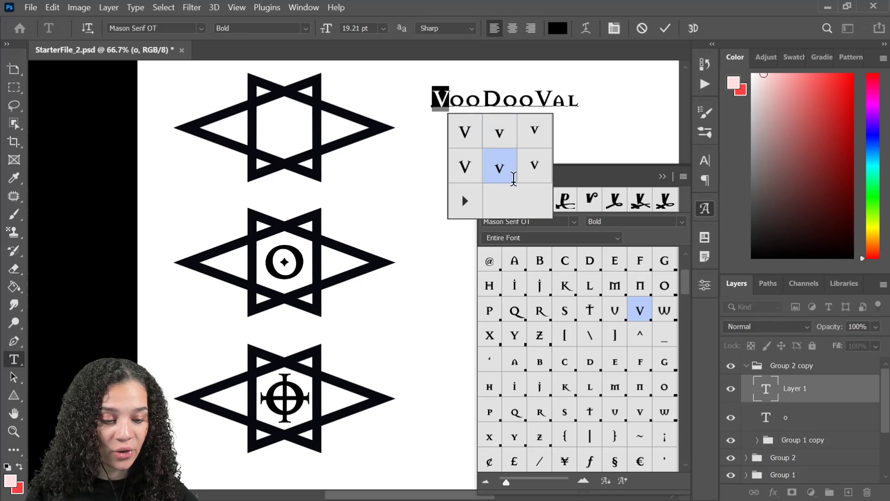
pyautogui.click(459, 165)
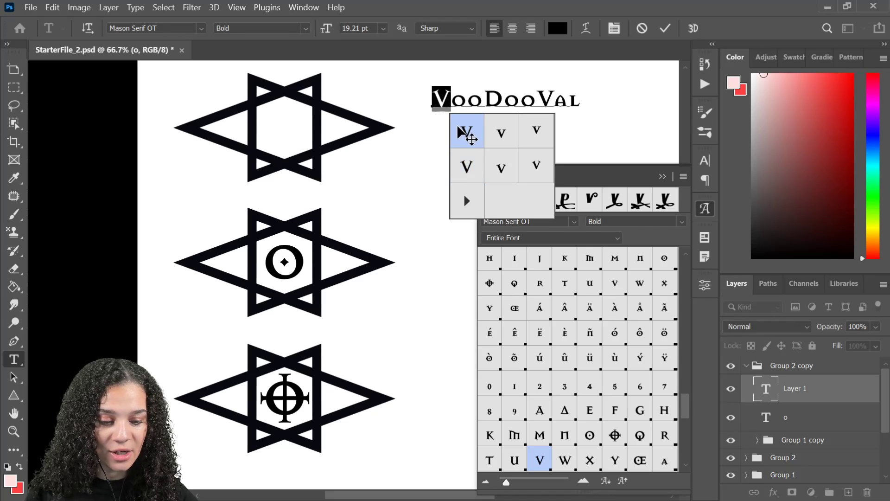
pyautogui.click(465, 136)
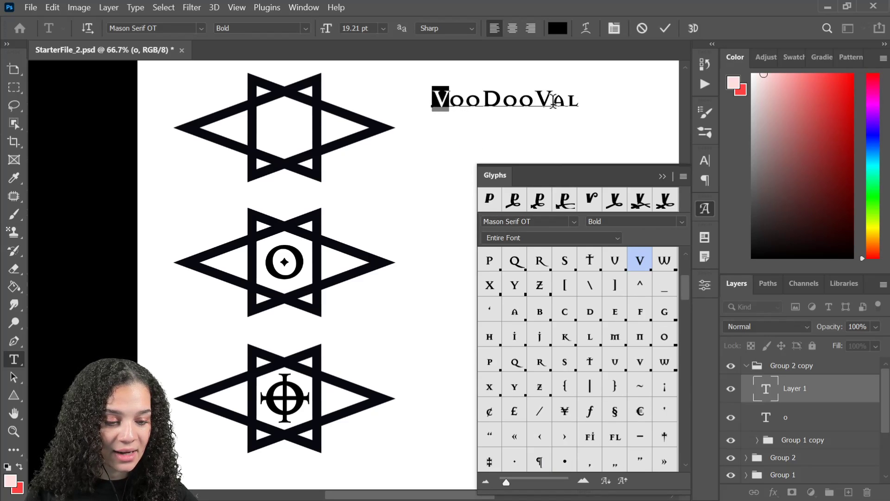
# Step: Replace the A in VooDooVal with its small triangular alternate glyph and close the glyph set
pyautogui.moveTo(551, 98); pyautogui.dragTo(567, 99)
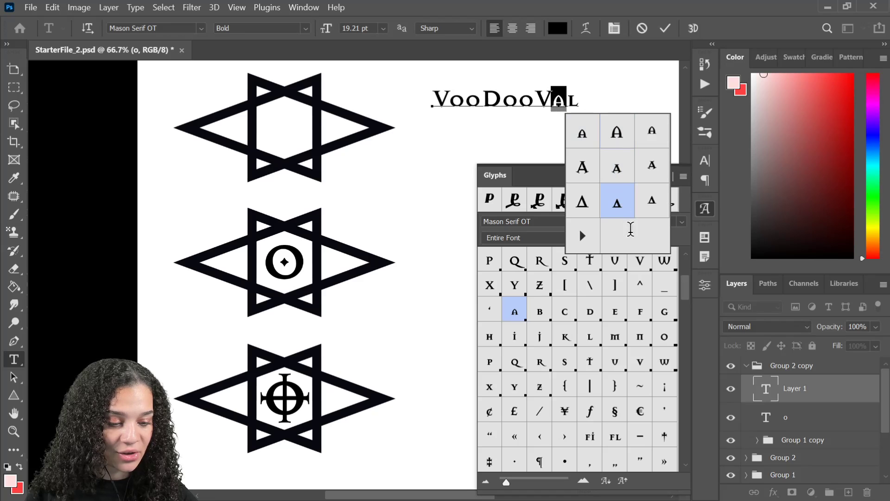
pyautogui.click(616, 200)
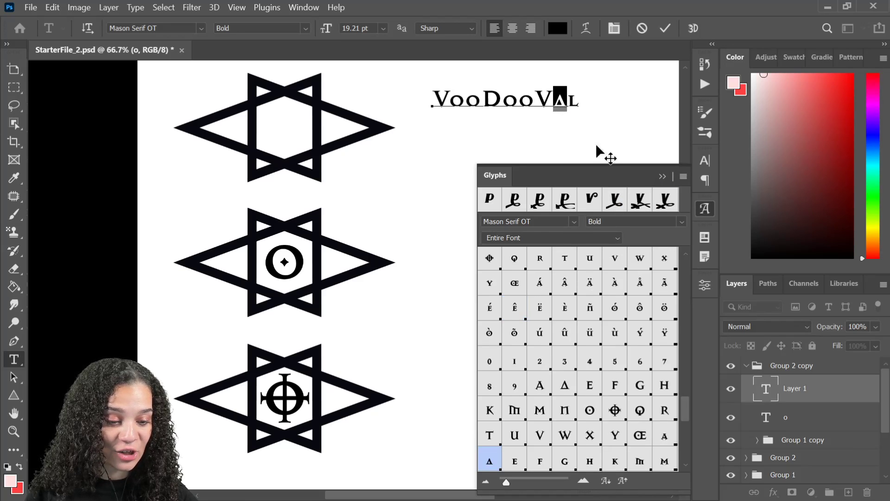
pyautogui.moveTo(559, 102)
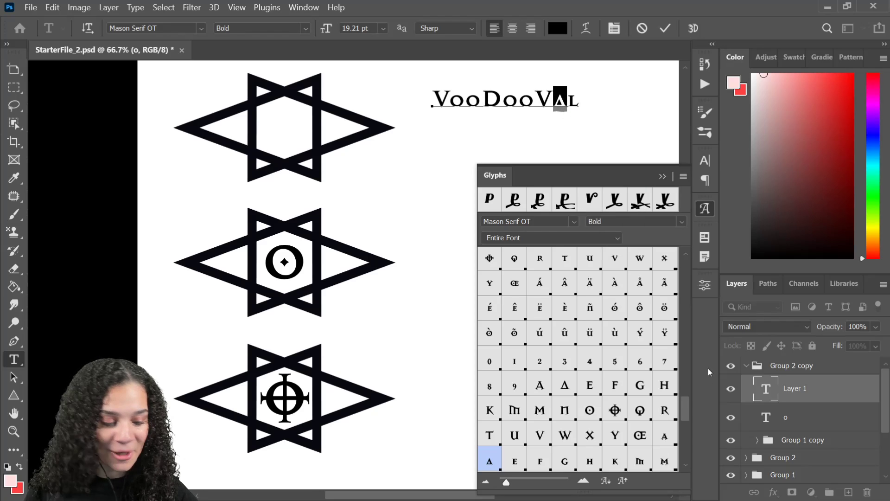
pyautogui.click(705, 208)
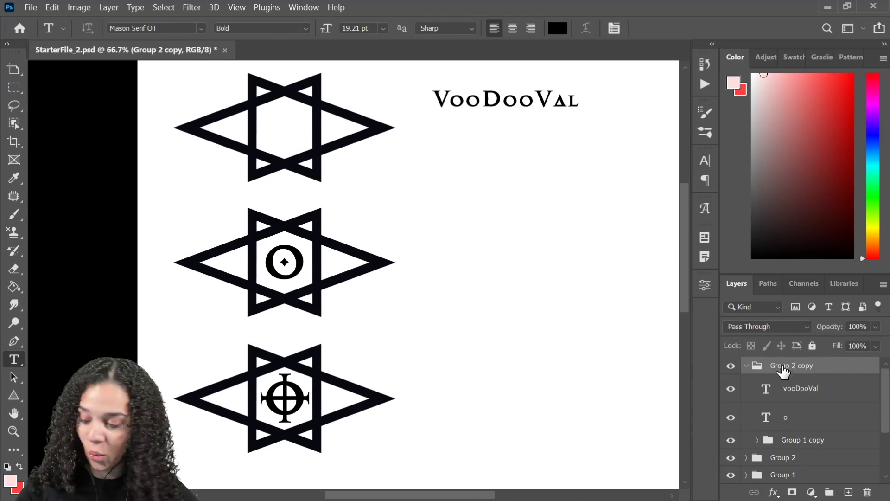
# Step: Duplicate the layer group containing the crossed-circle star and the VooDooVal text
pyautogui.hotkey('ctrl', 'j')
pyautogui.hotkey('ctrl', 't')
pyautogui.press('Return')
pyautogui.press('t')
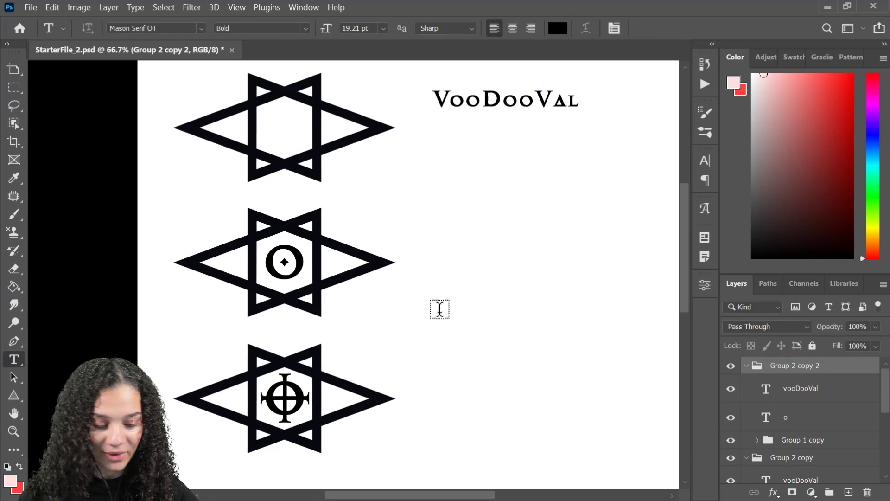
# Step: Discard the duplicated crossed-circle group and delete the VooDooVal text layer from the remaining one
pyautogui.scroll(-1, 773, 407)
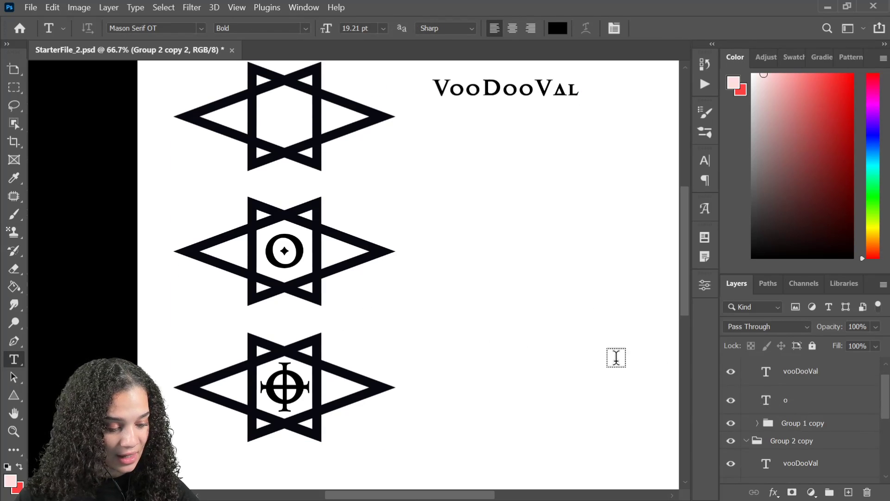
pyautogui.scroll(1, 788, 403)
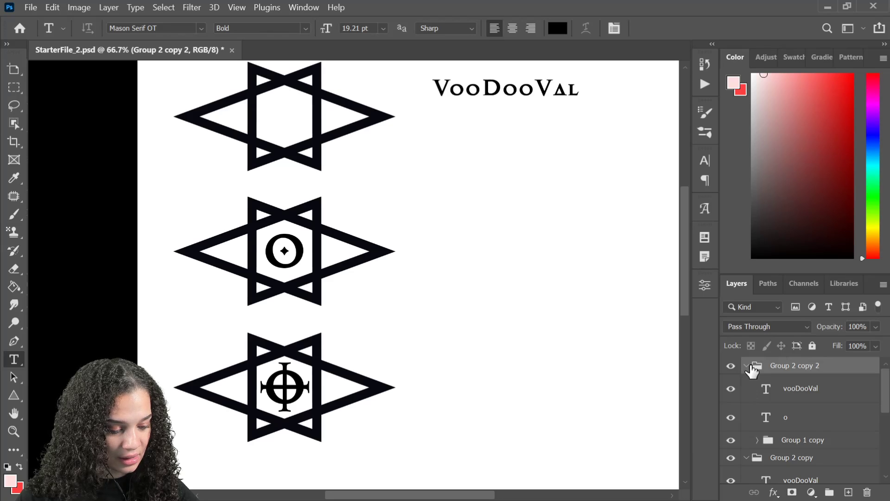
pyautogui.click(747, 366)
pyautogui.scroll(-1, 785, 393)
pyautogui.click(784, 395)
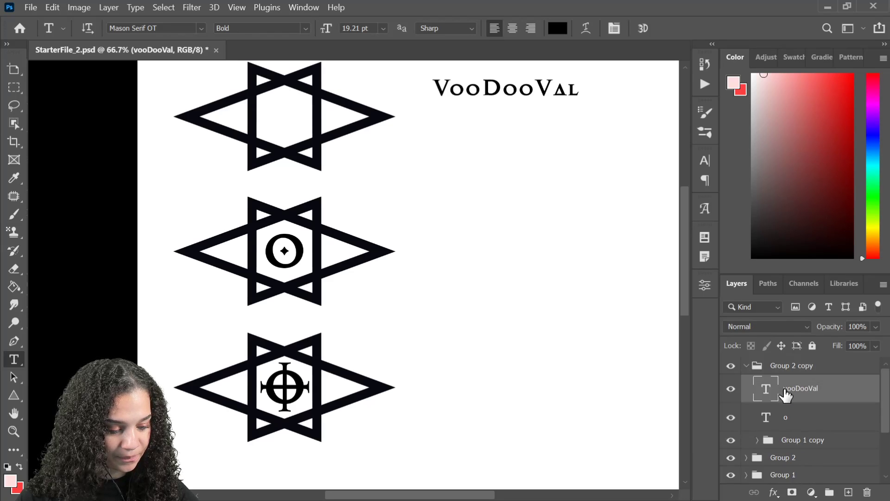
pyautogui.press('Delete')
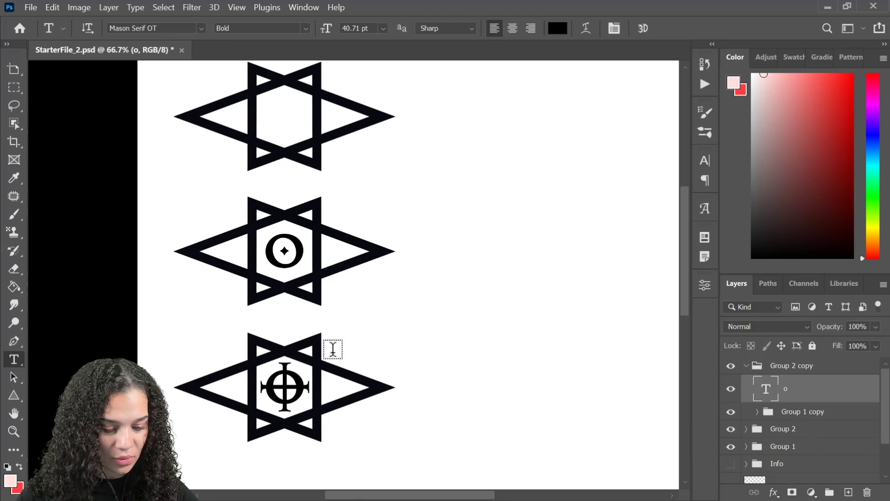
# Step: Duplicate the crossed-circle star's o layer and triangle group, and move the copy below the crossed-circle star
pyautogui.click(757, 412)
pyautogui.click(800, 415)
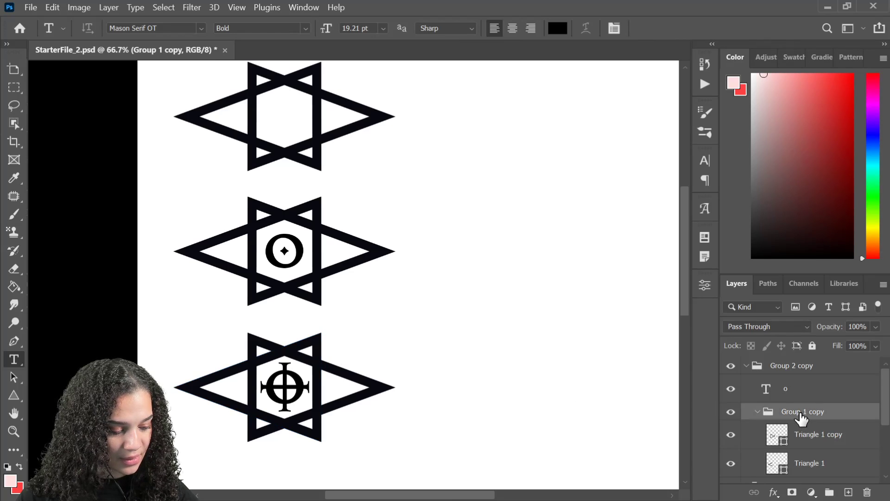
pyautogui.scroll(-1, 806, 424)
pyautogui.scroll(1, 811, 425)
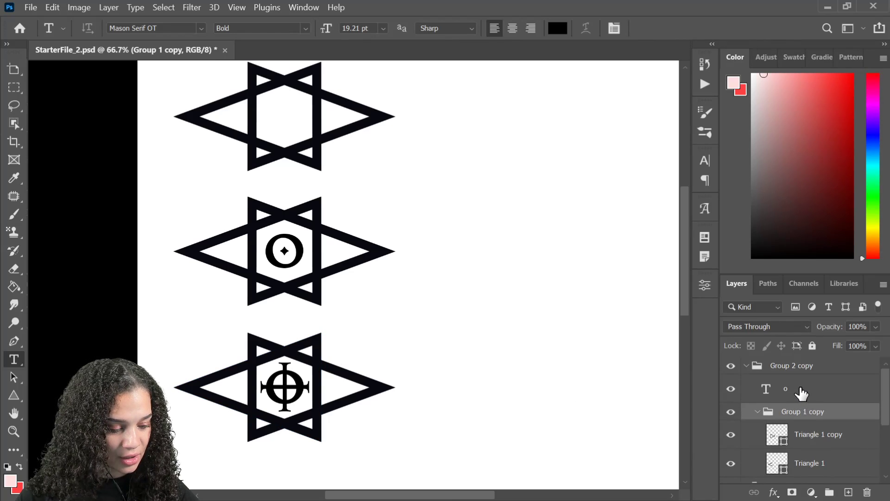
pyautogui.keyDown('shift'); pyautogui.click(801, 393); pyautogui.keyUp('shift')
pyautogui.hotkey('ctrl', 'j')
pyautogui.hotkey('ctrl', 't')
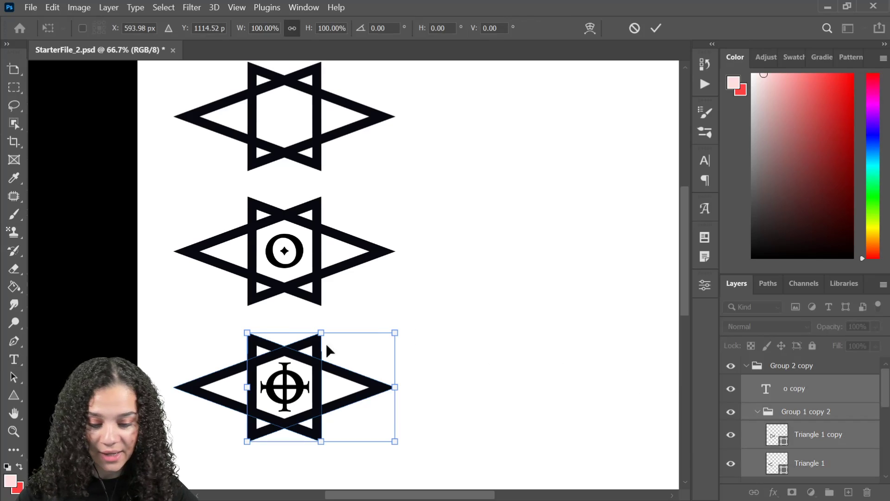
pyautogui.scroll(-3, 377, 383)
pyautogui.moveTo(344, 318); pyautogui.dragTo(370, 312)
pyautogui.press('Return')
pyautogui.press('t')
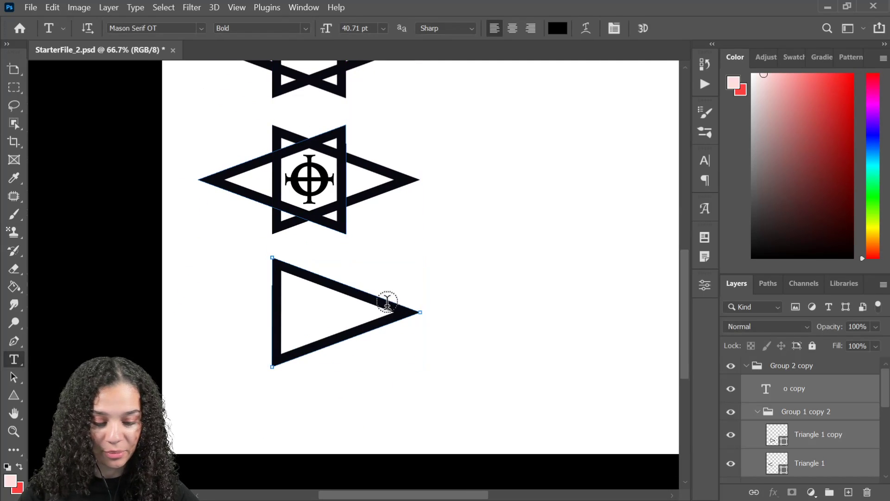
# Step: Duplicate the new triangle, flip the copy horizontally, and shift it 20.2 mm sideways to form a six-pointed star
pyautogui.hotkey('ctrl', 'alt', 't')
pyautogui.rightClick(397, 312)
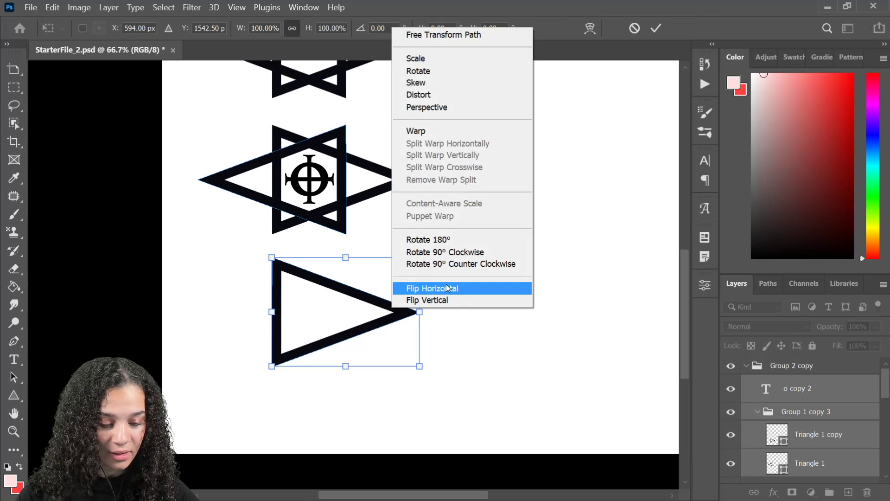
pyautogui.click(448, 288)
pyautogui.moveTo(384, 316); pyautogui.dragTo(309, 316)
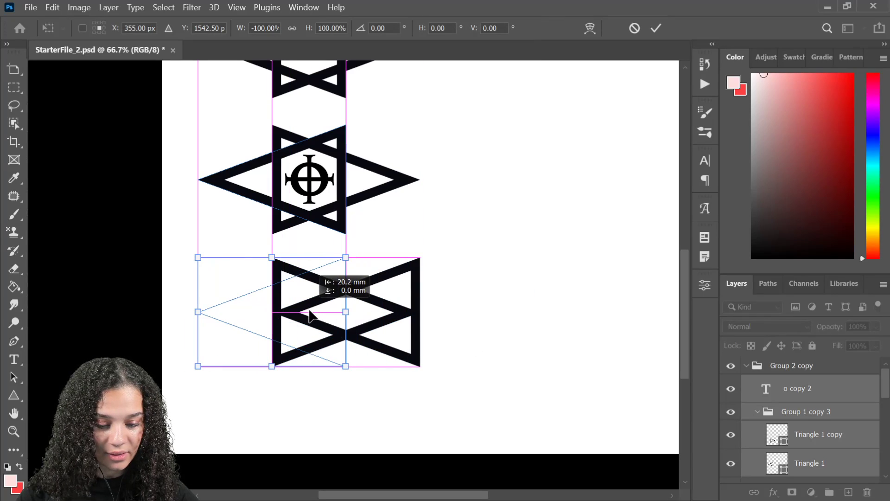
pyautogui.press('Return')
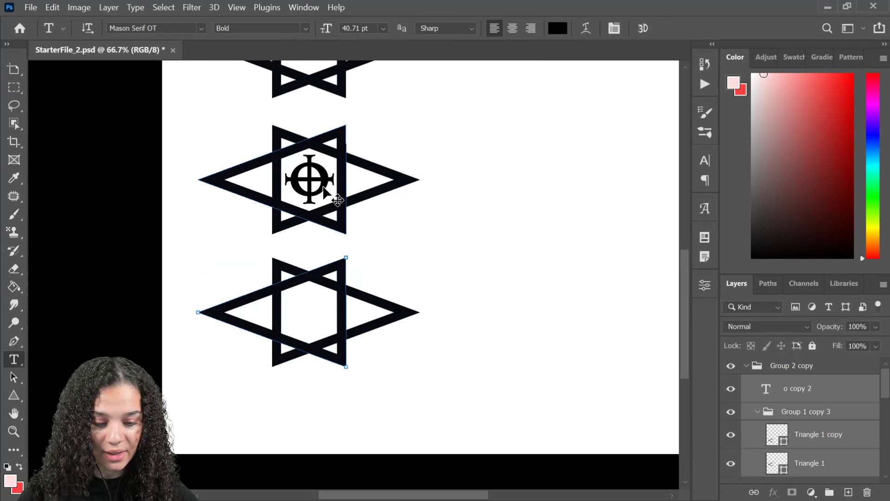
pyautogui.hotkey('ctrl', 'alt', 't')
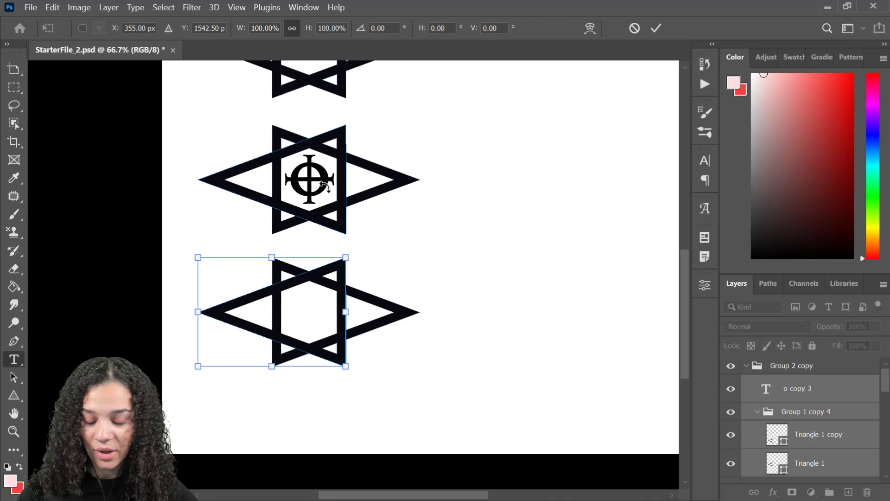
pyautogui.press('Return')
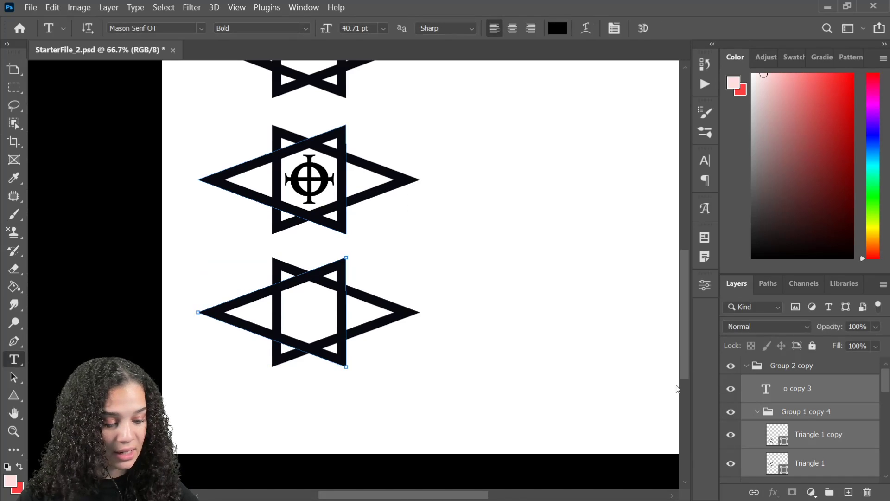
# Step: Add a Mason Serif OT letter A, enlarge it to 45.24 pt, and place it inside the lowest star
pyautogui.click(449, 248)
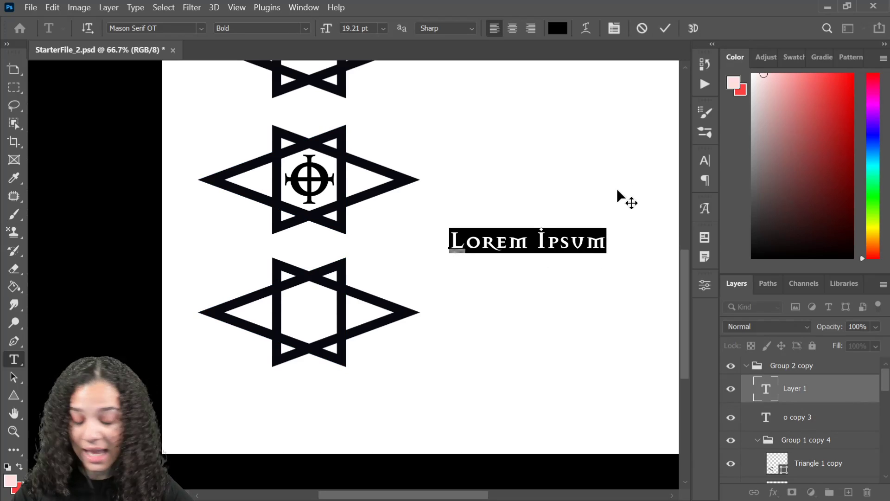
pyautogui.write('A')
pyautogui.click(831, 397)
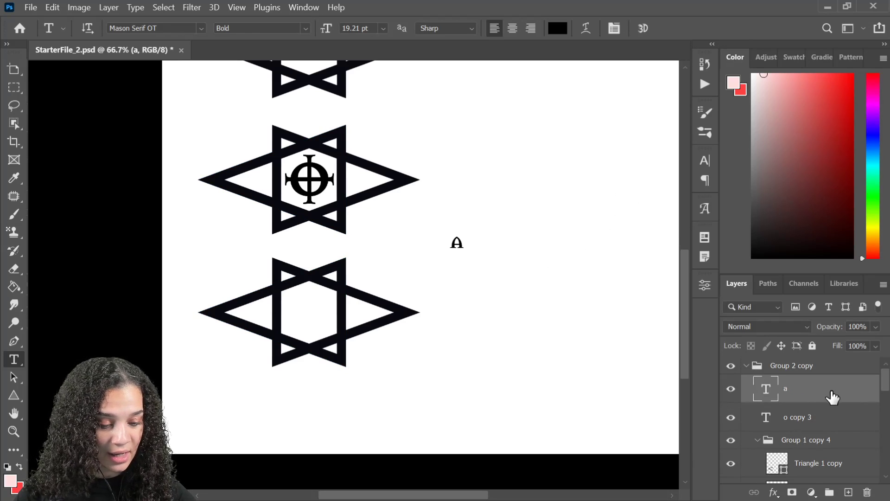
pyautogui.hotkey('ctrl', 't')
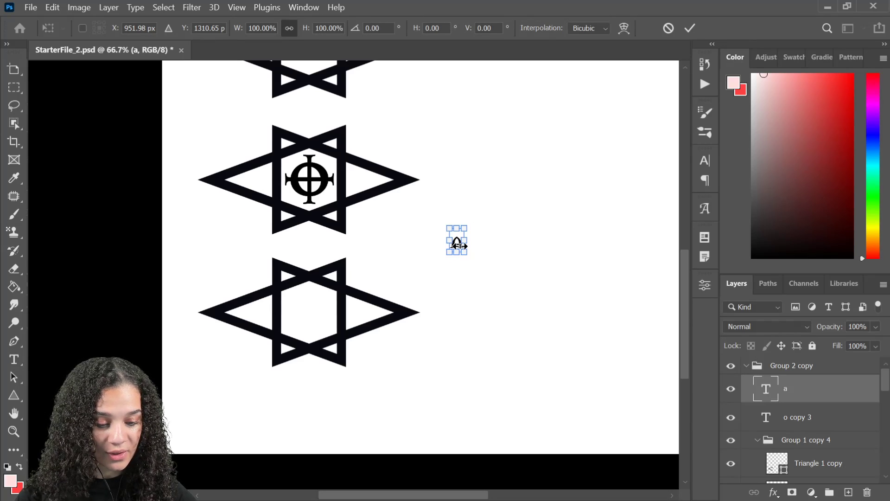
pyautogui.moveTo(457, 247); pyautogui.dragTo(351, 262)
pyautogui.moveTo(327, 299); pyautogui.dragTo(315, 317)
pyautogui.press('Return')
# Step: Replace the A with its large triangular alternate glyph and recentre it in the lowest star
pyautogui.press('t')
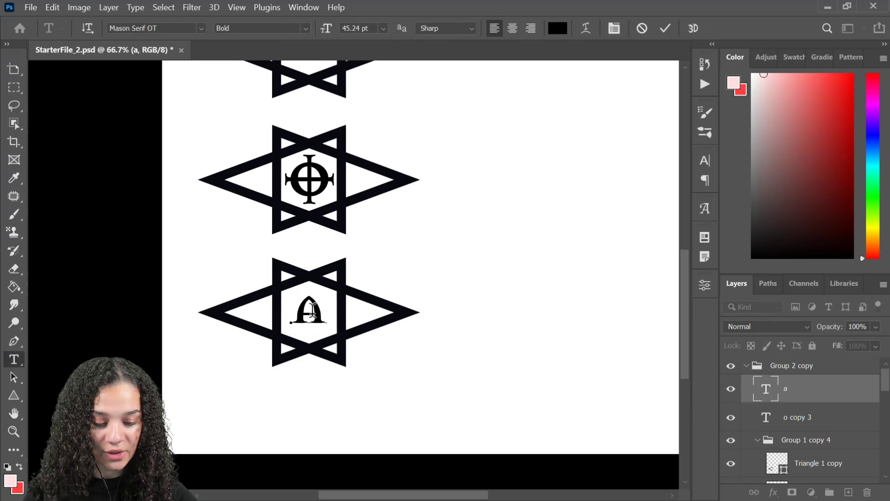
pyautogui.doubleClick(312, 306)
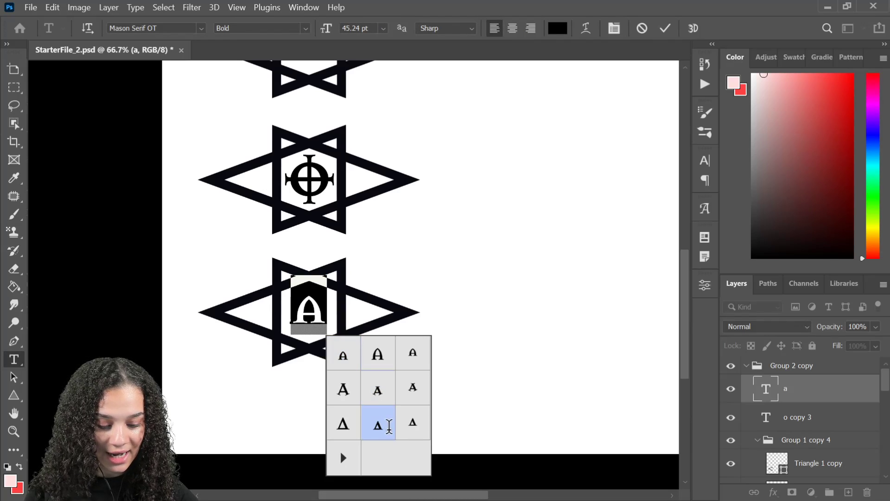
pyautogui.click(360, 429)
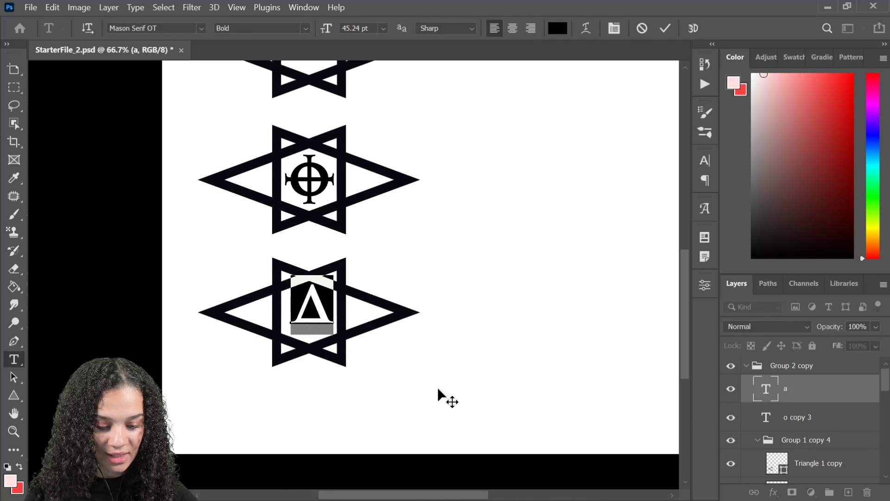
pyautogui.click(843, 398)
pyautogui.hotkey('ctrl', 't')
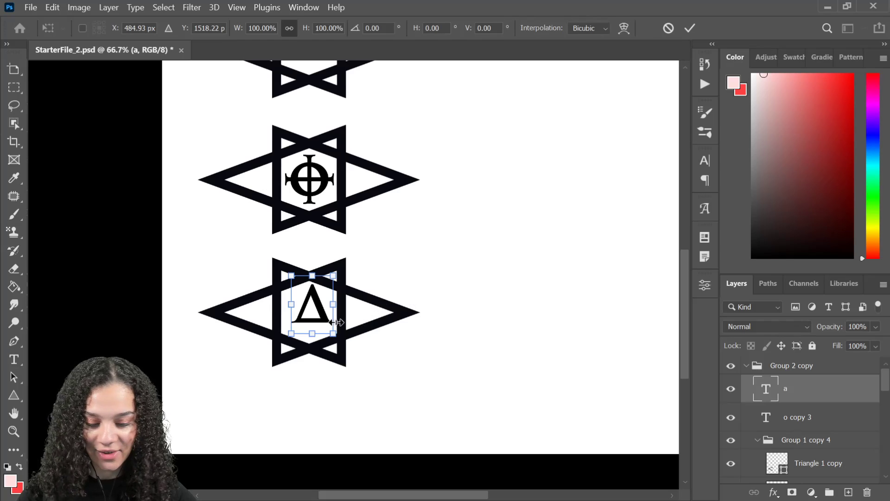
pyautogui.moveTo(314, 312); pyautogui.dragTo(315, 320)
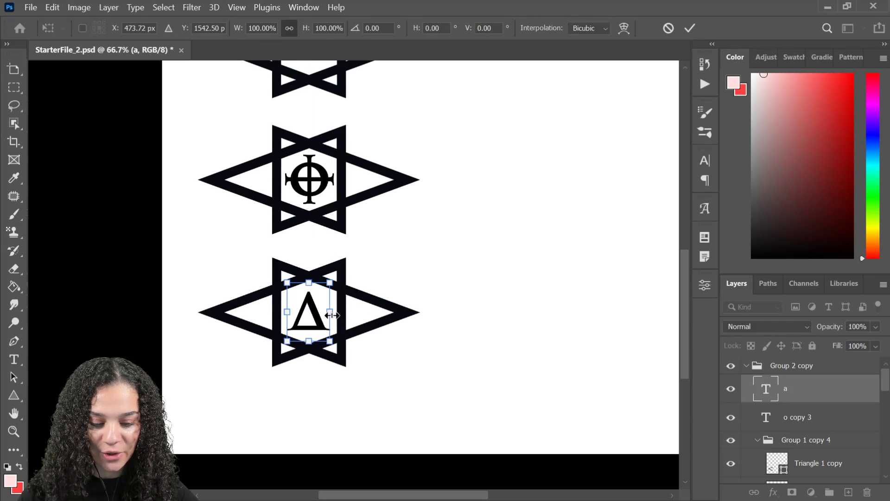
# Step: Turn the triangular glyph upside down and nudge it slightly downward within the lowest star
pyautogui.moveTo(357, 268); pyautogui.dragTo(199, 408)
pyautogui.press('Down')
pyautogui.press('Down')
pyautogui.press('Down')
pyautogui.press('Down')
pyautogui.press('Down')
pyautogui.press('Down')
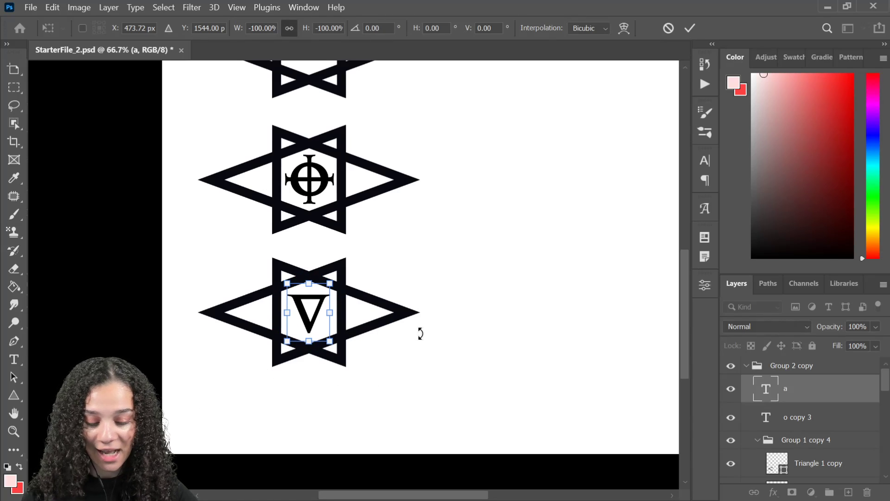
pyautogui.press('Return')
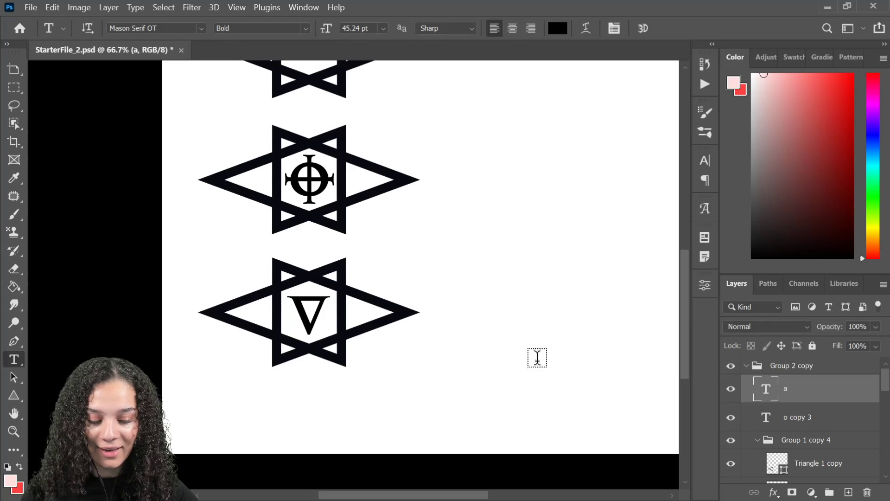
# Step: Group the layers of all four star designs into a single layer group
pyautogui.hotkey('ctrl', '-')
pyautogui.hotkey('ctrl', '-')
pyautogui.hotkey('ctrl', '-')
pyautogui.hotkey('ctrl', '+')
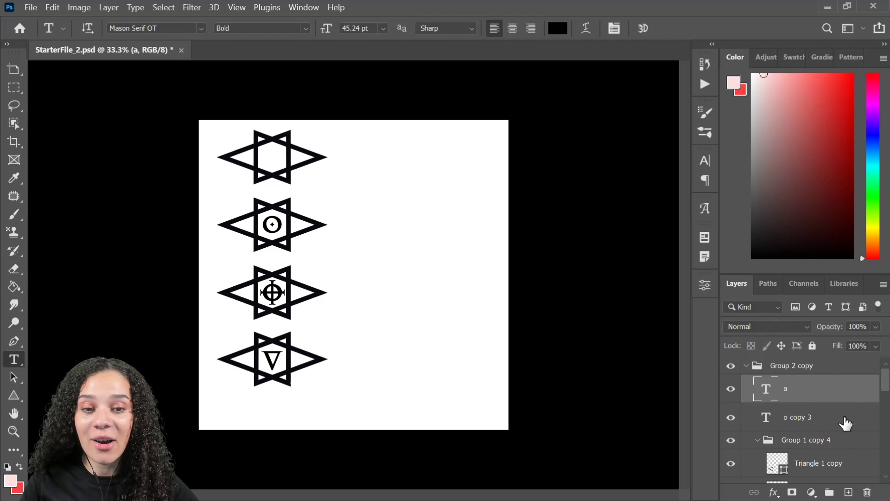
pyautogui.click(808, 366)
pyautogui.scroll(-5, 855, 462)
pyautogui.scroll(-5, 847, 456)
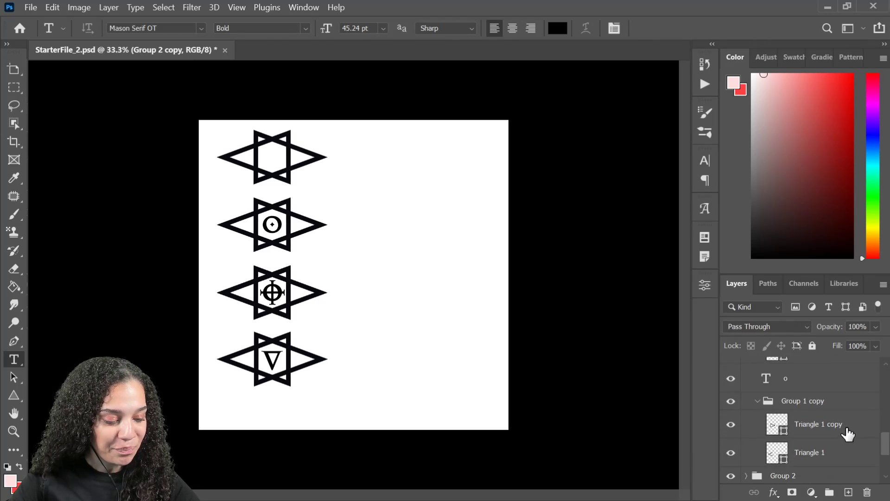
pyautogui.scroll(-3, 847, 431)
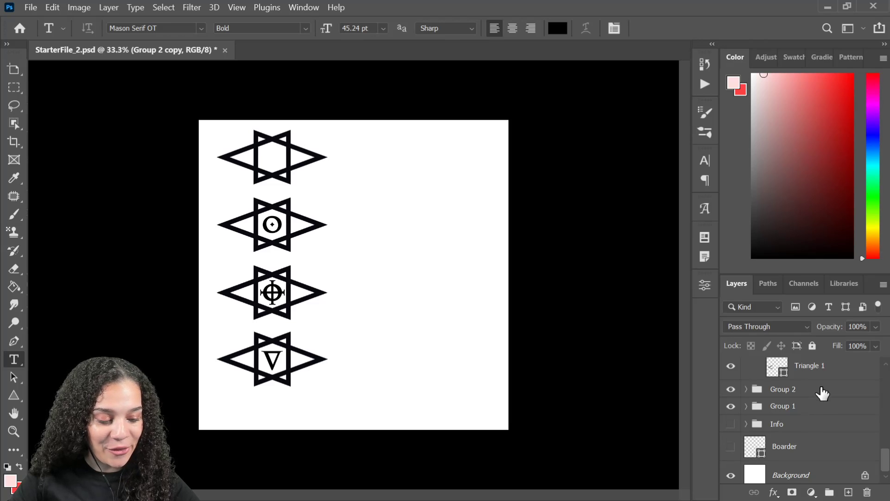
pyautogui.keyDown('shift'); pyautogui.click(810, 408); pyautogui.keyUp('shift')
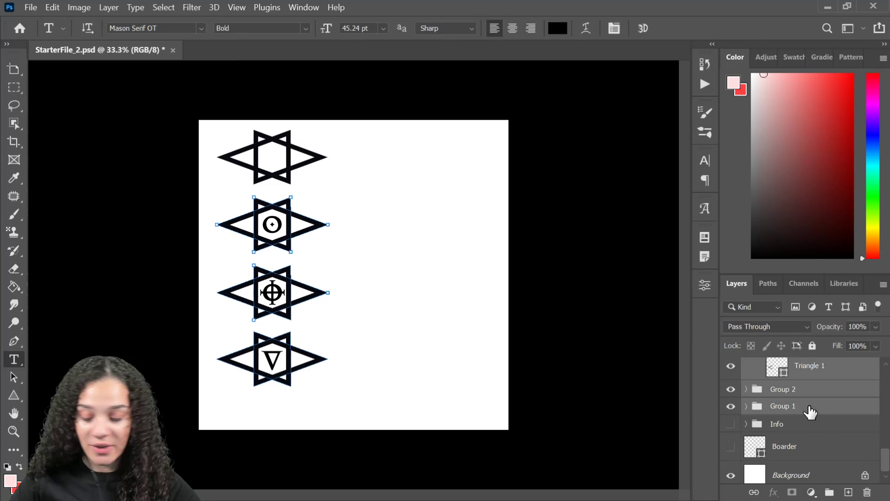
pyautogui.hotkey('ctrl', 'g')
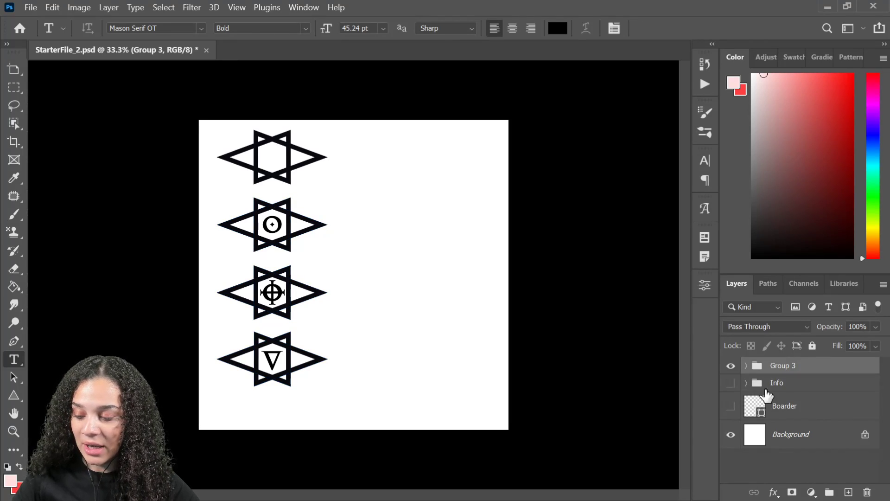
# Step: Move the group of four stars down so the column is vertically centred on the canvas
pyautogui.hotkey('ctrl', 't')
pyautogui.moveTo(312, 241); pyautogui.dragTo(310, 262)
pyautogui.press('Return')
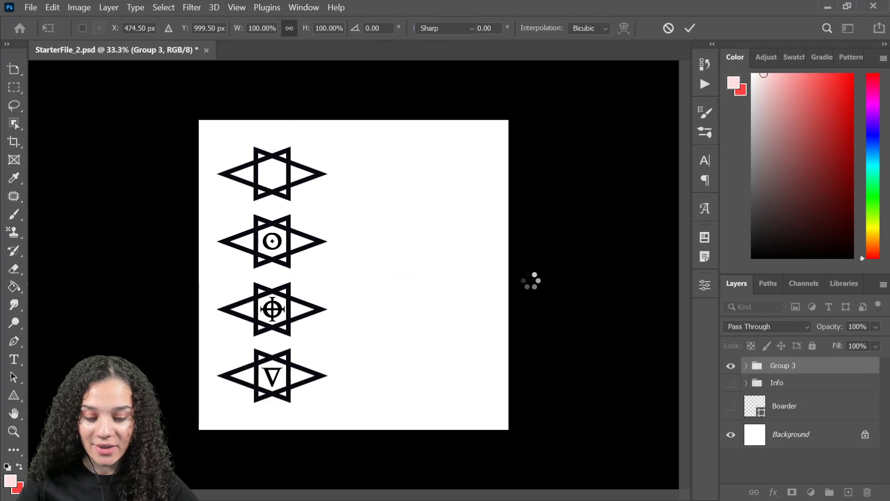
pyautogui.press('t')
# Step: Draw an ellipse-shape circle about 741 px wide in the empty area beside the column of stars
pyautogui.click(19, 398)
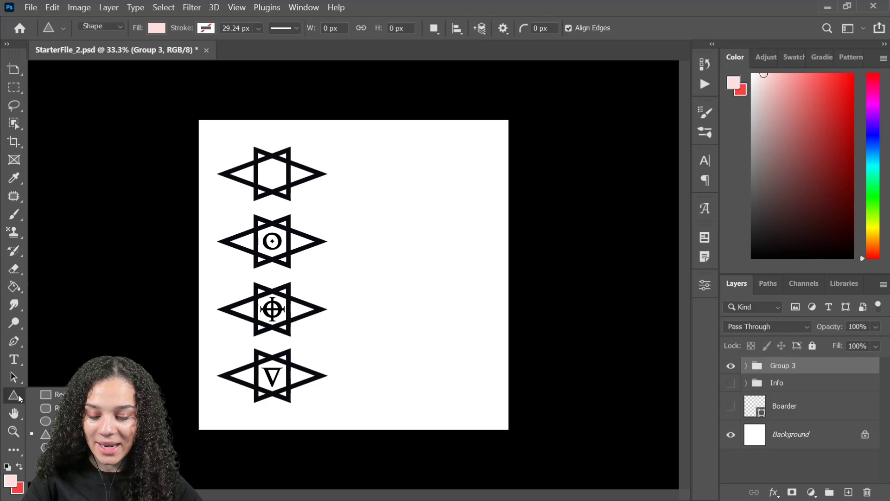
pyautogui.click(46, 421)
pyautogui.moveTo(371, 172); pyautogui.dragTo(485, 308)
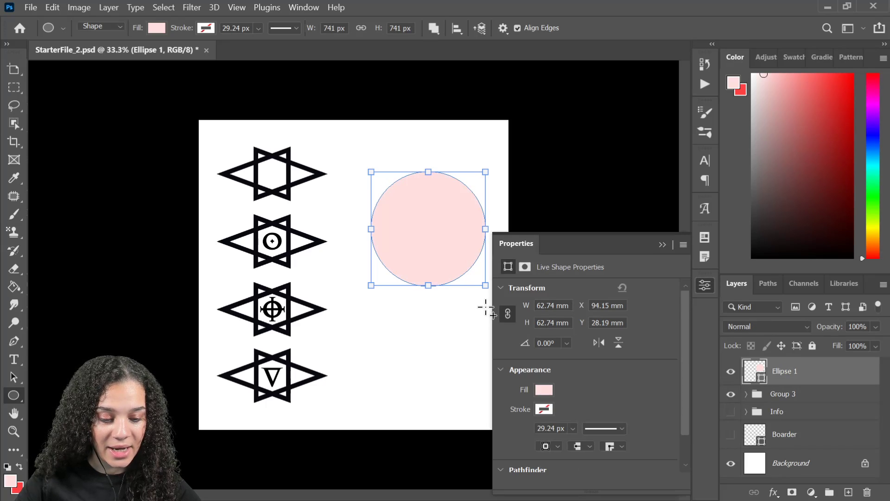
# Step: Remove the circle's fill and give it a black stroke
pyautogui.click(551, 391)
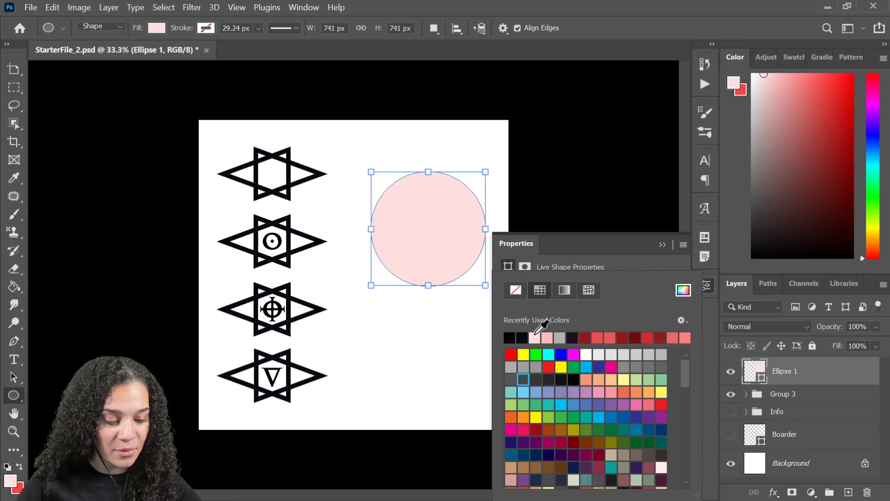
pyautogui.click(522, 291)
pyautogui.click(604, 261)
pyautogui.click(545, 409)
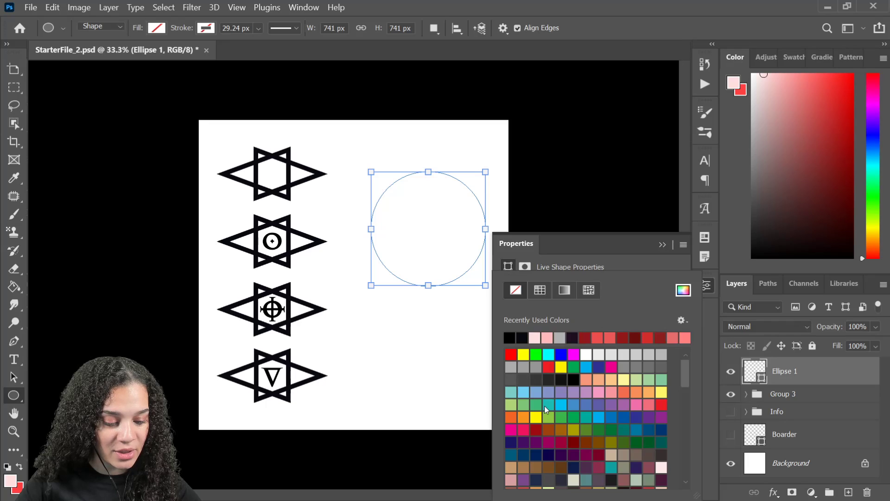
pyautogui.click(509, 338)
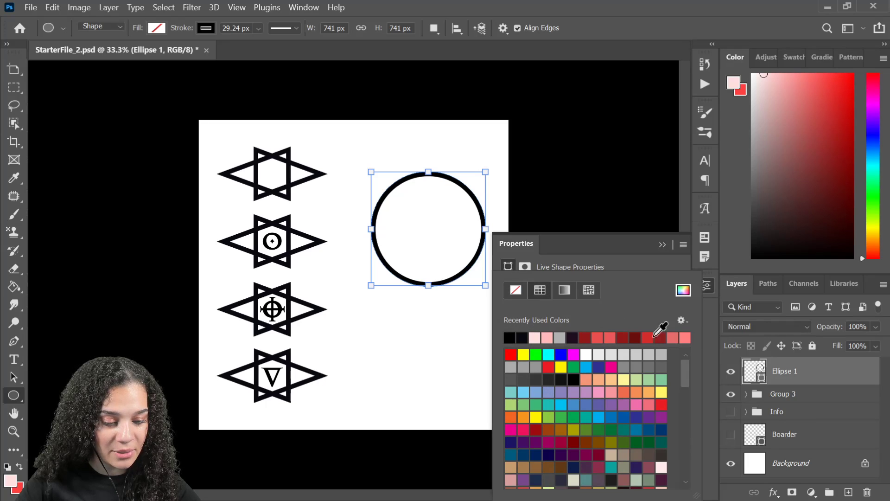
pyautogui.click(852, 389)
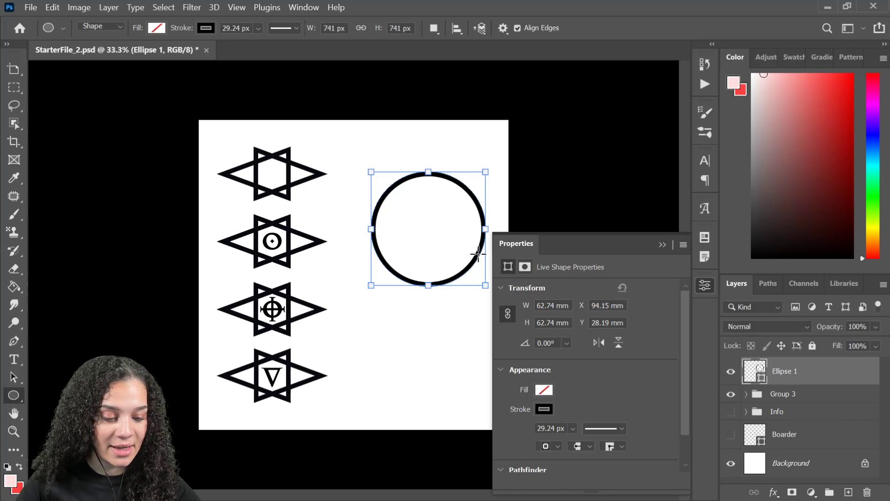
# Step: Move the stroked circle closer to the column of stars
pyautogui.hotkey('ctrl', 't')
pyautogui.moveTo(452, 247); pyautogui.dragTo(377, 255)
pyautogui.hotkey('ctrl', '+')
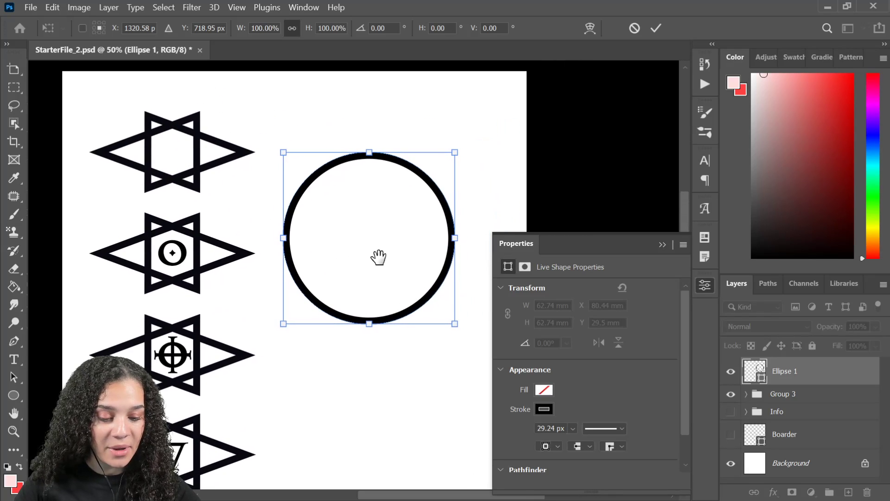
pyautogui.click(705, 286)
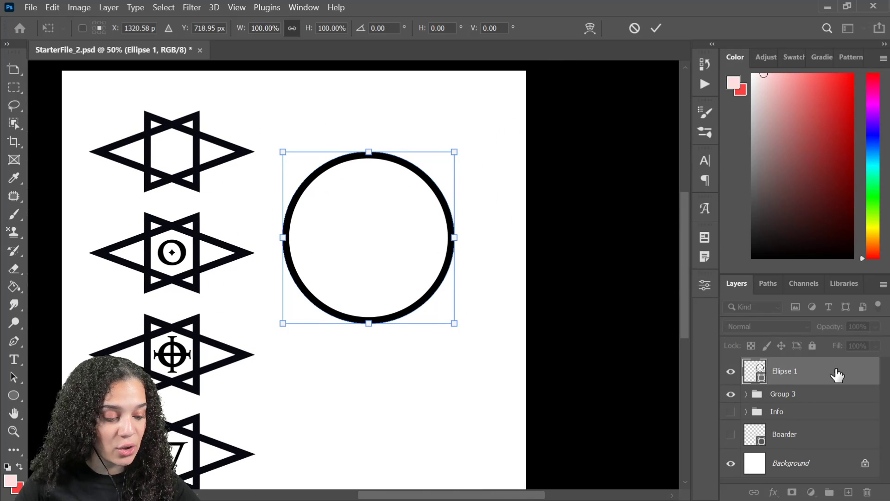
pyautogui.press('Return')
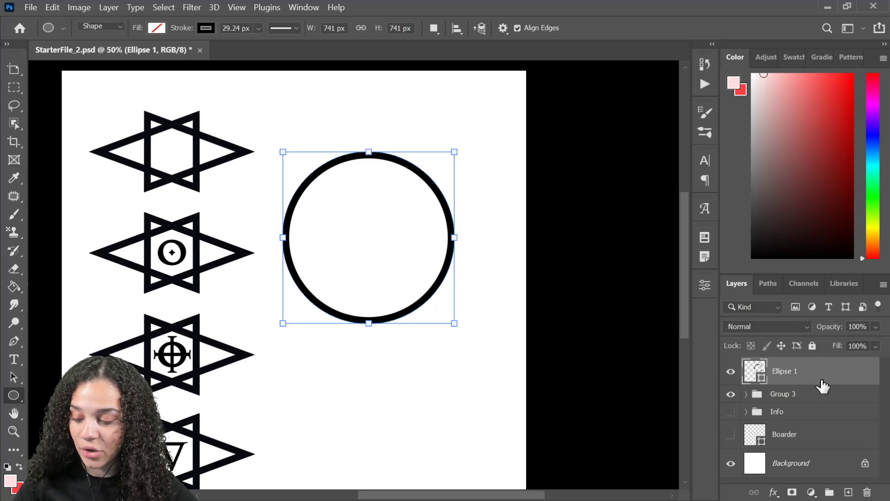
# Step: Duplicate the circle and scale the copy about its centre to 81.11%, forming a concentric inner ring
pyautogui.hotkey('ctrl', 'j')
pyautogui.hotkey('ctrl', 't')
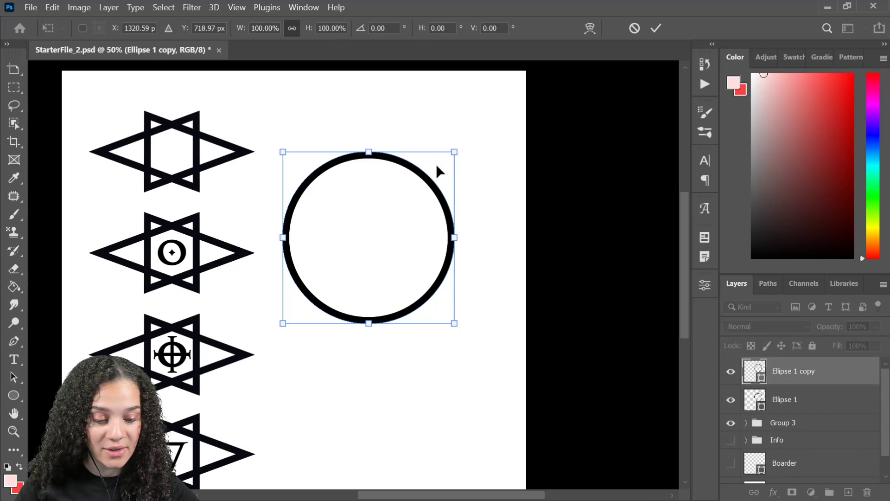
pyautogui.moveTo(454, 152); pyautogui.dragTo(437, 168)
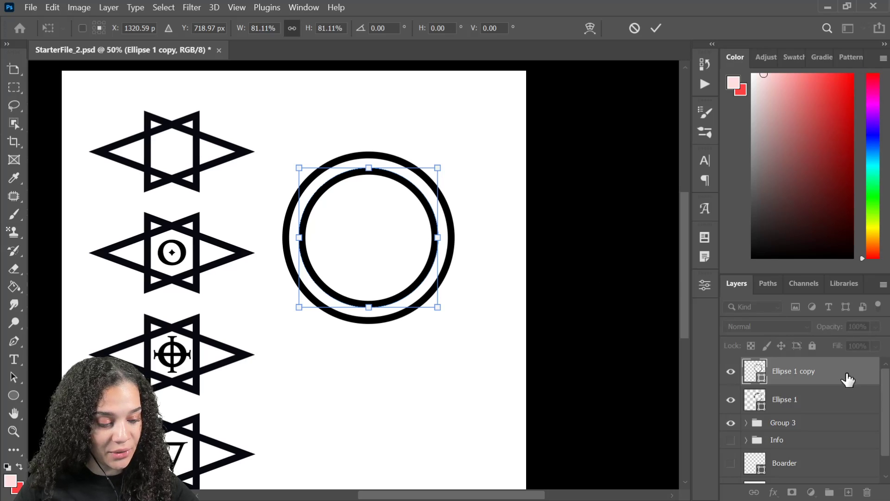
pyautogui.press('Return')
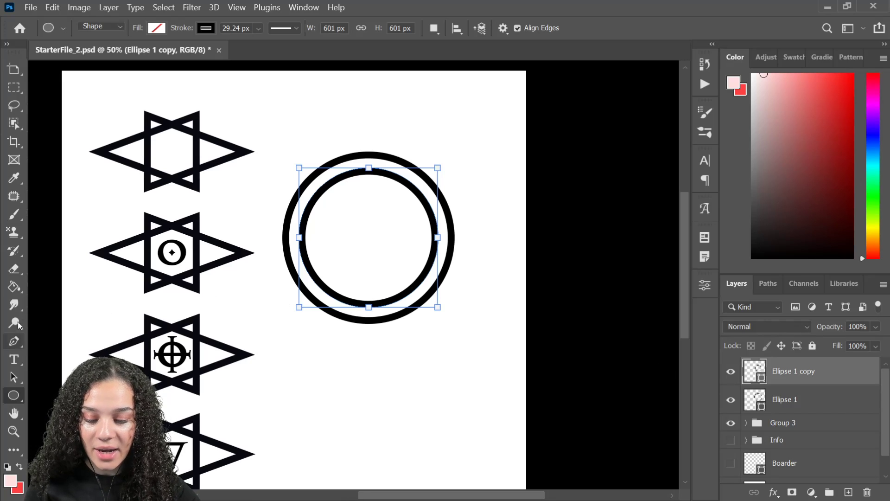
# Step: Draw a closed tail shape with the Pen tool on a new layer, extending outward from the outer ring's lower-right edge
pyautogui.click(14, 341)
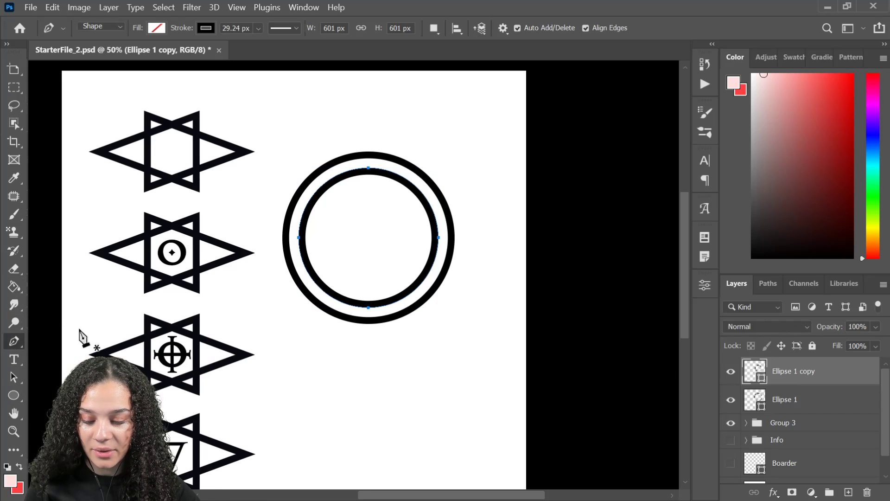
pyautogui.hotkey('ctrl', 'shift', 'n')
pyautogui.press('Return')
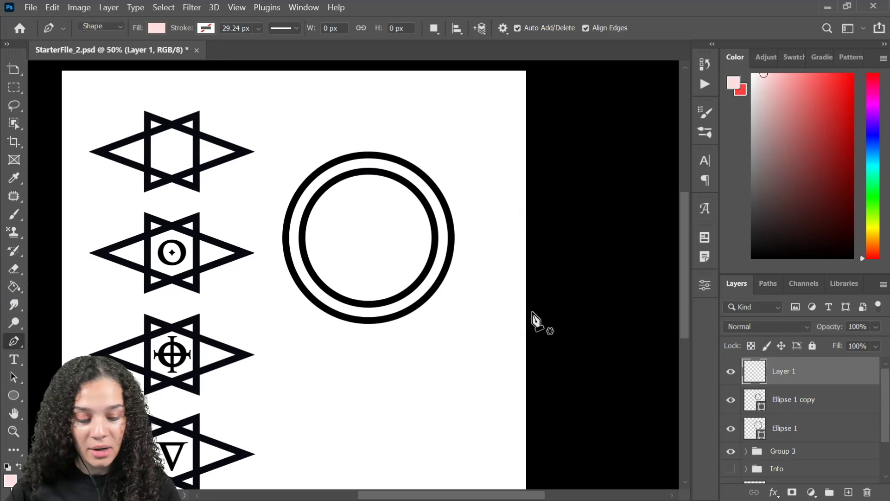
pyautogui.click(429, 295)
pyautogui.moveTo(457, 308); pyautogui.dragTo(484, 303)
pyautogui.click(406, 314)
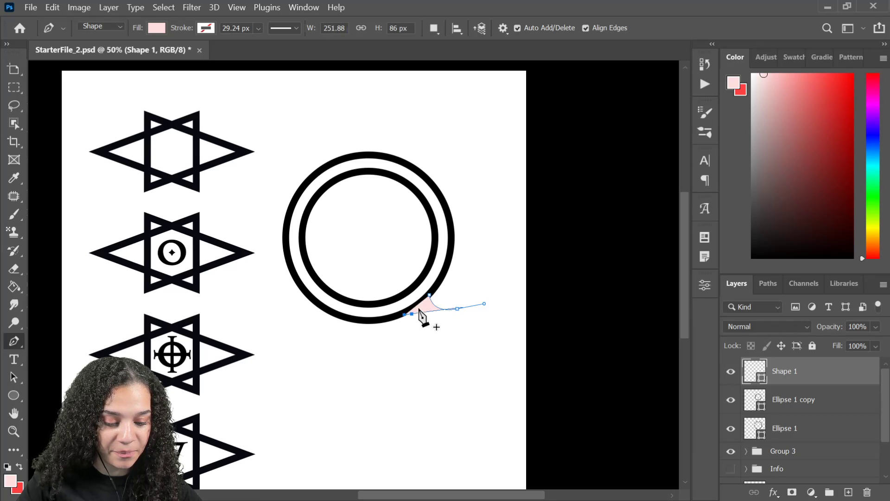
pyautogui.click(429, 297)
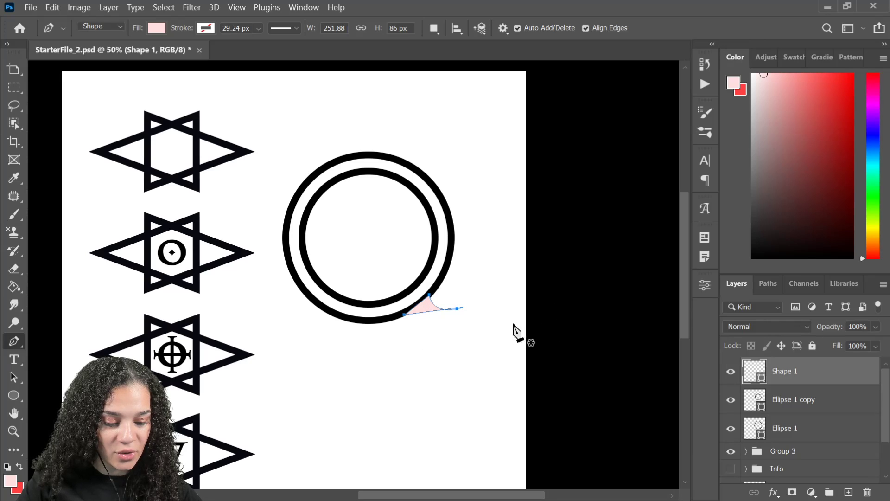
# Step: Adjust the tail's anchor points and handles so both sides curve into a sharp tip, making it about 262 px wide
pyautogui.moveTo(458, 308)
pyautogui.mouseDown()
pyautogui.moveTo(464, 297)
pyautogui.moveTo(461, 307)
pyautogui.mouseUp()
pyautogui.hotkey('ctrl', 'alt')
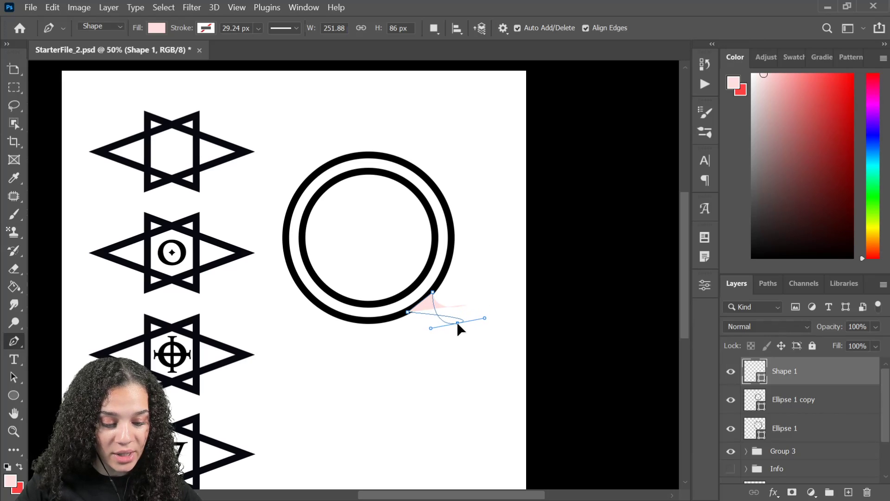
pyautogui.moveTo(468, 293); pyautogui.dragTo(469, 304)
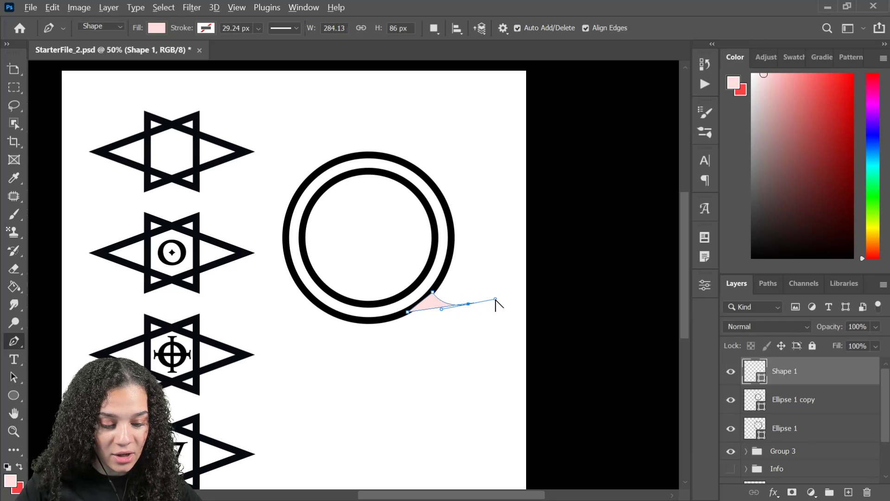
pyautogui.moveTo(485, 296); pyautogui.dragTo(450, 330)
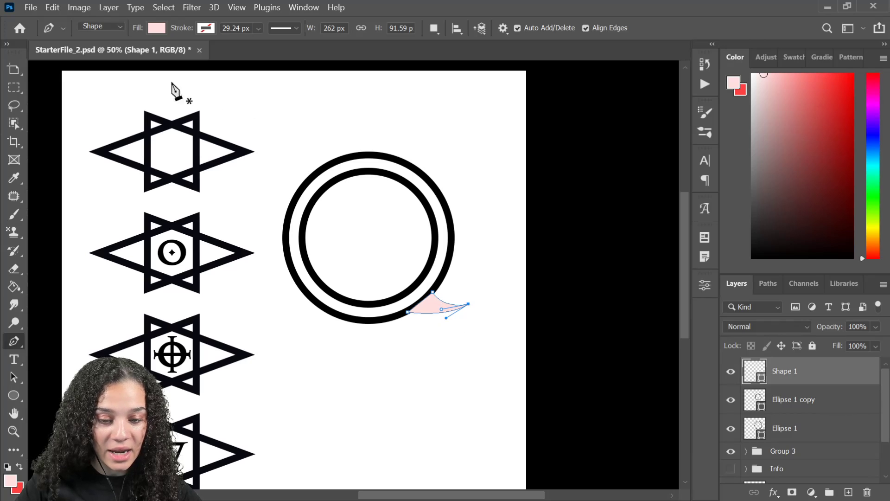
# Step: Fill the tail shape with black
pyautogui.click(161, 27)
pyautogui.click(83, 101)
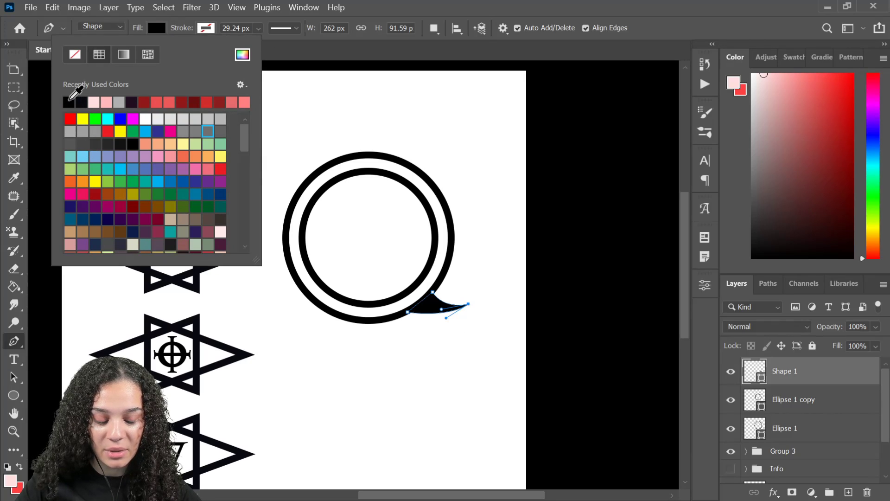
pyautogui.click(848, 379)
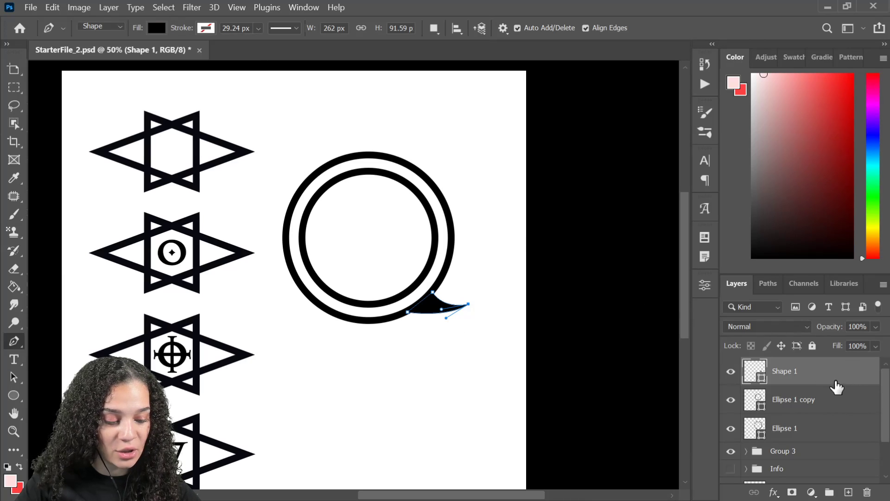
# Step: Group the tail and both ring layers, and move the group up toward the top of the canvas
pyautogui.click(822, 405)
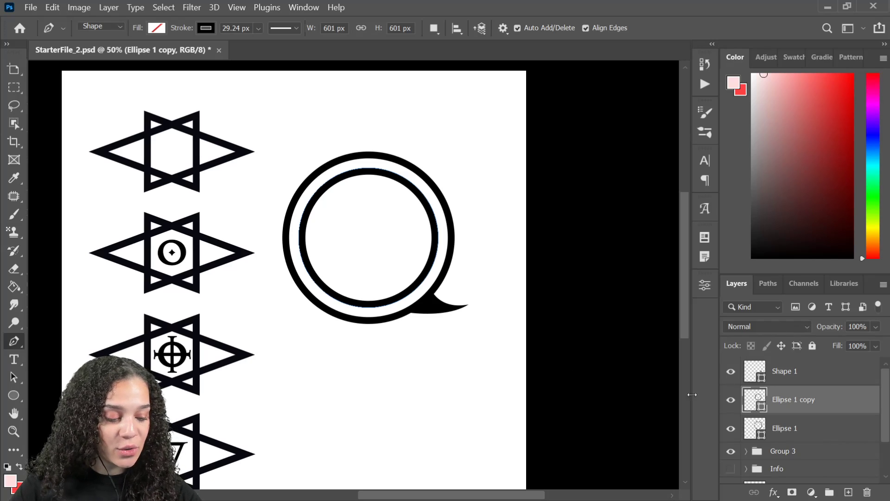
pyautogui.click(826, 438)
pyautogui.keyDown('shift'); pyautogui.click(824, 378); pyautogui.keyUp('shift')
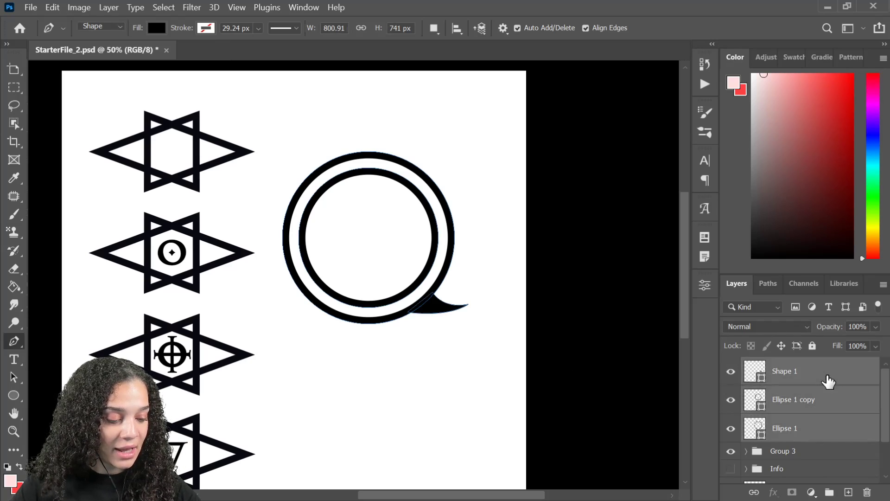
pyautogui.hotkey('ctrl', 'g')
pyautogui.hotkey('ctrl', 't')
pyautogui.moveTo(424, 313); pyautogui.dragTo(420, 254)
pyautogui.press('Return')
pyautogui.press('p')
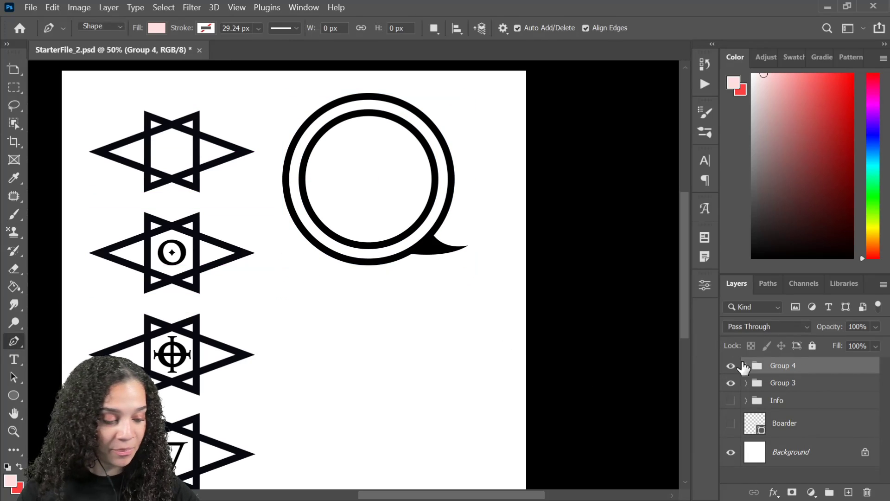
# Step: Duplicate the ringed Q group and place the copy directly below the original
pyautogui.hotkey('ctrl', 'j')
pyautogui.hotkey('ctrl', 't')
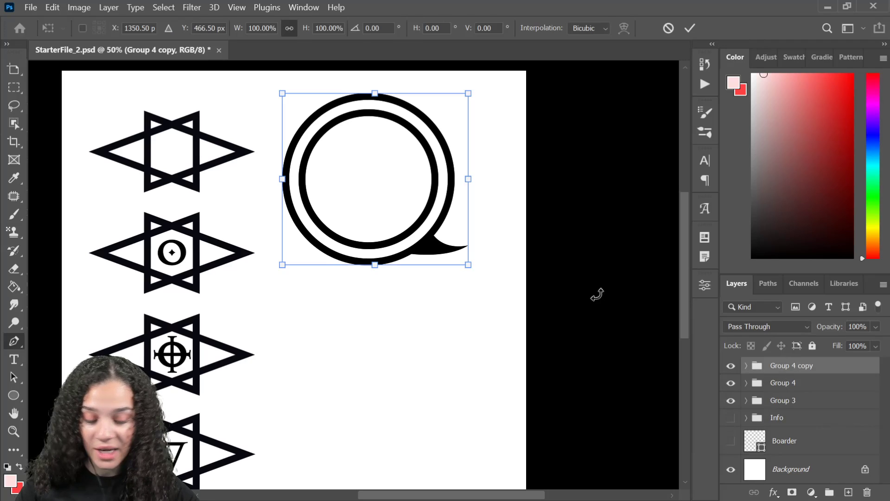
pyautogui.moveTo(391, 207); pyautogui.dragTo(392, 390)
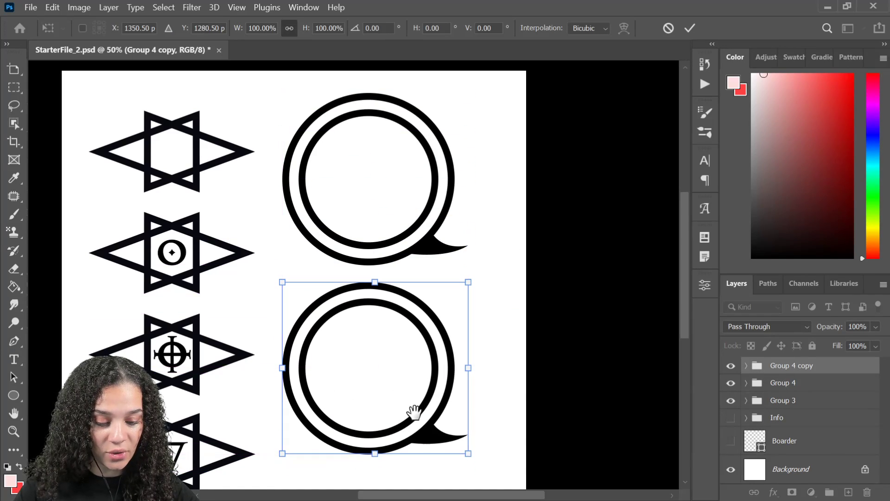
pyautogui.scroll(-3, 411, 414)
pyautogui.press('Return')
pyautogui.press('p')
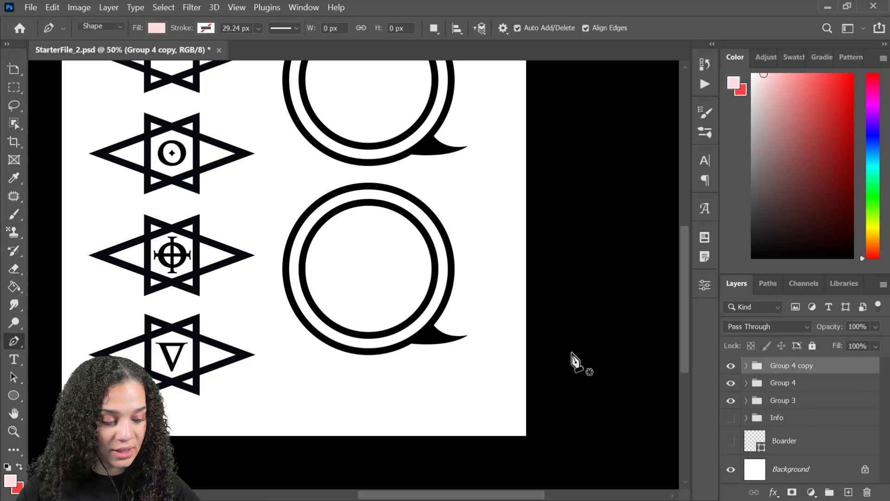
# Step: Hide the curved tail layer, Shape 1, inside the duplicated group
pyautogui.click(746, 366)
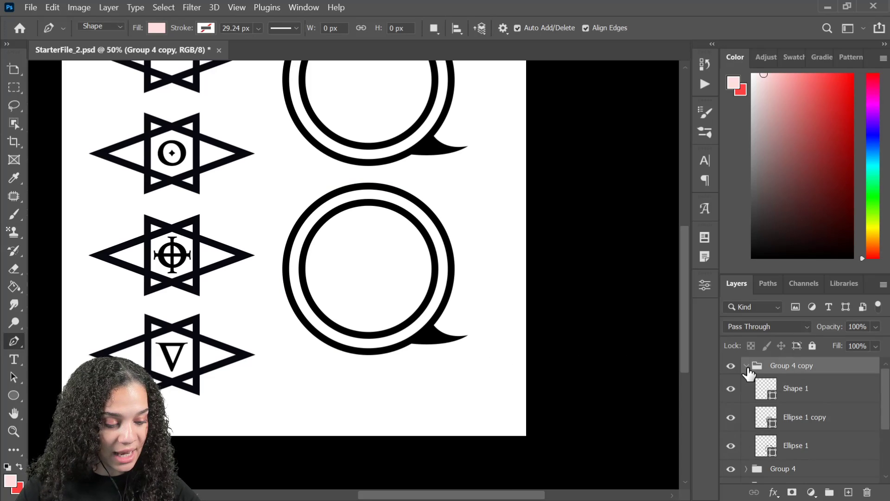
pyautogui.click(811, 394)
pyautogui.click(730, 391)
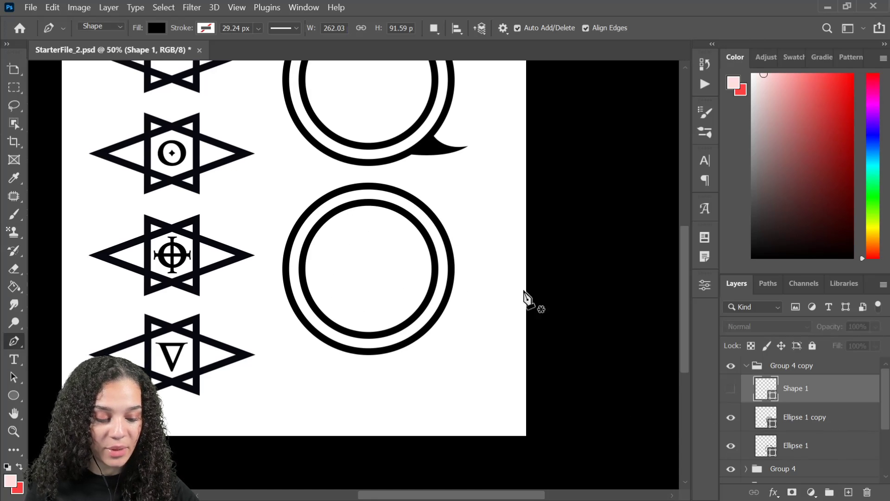
# Step: Draw a tall rectangle shape about 111 px by 319 px beside the lower rings
pyautogui.click(14, 398)
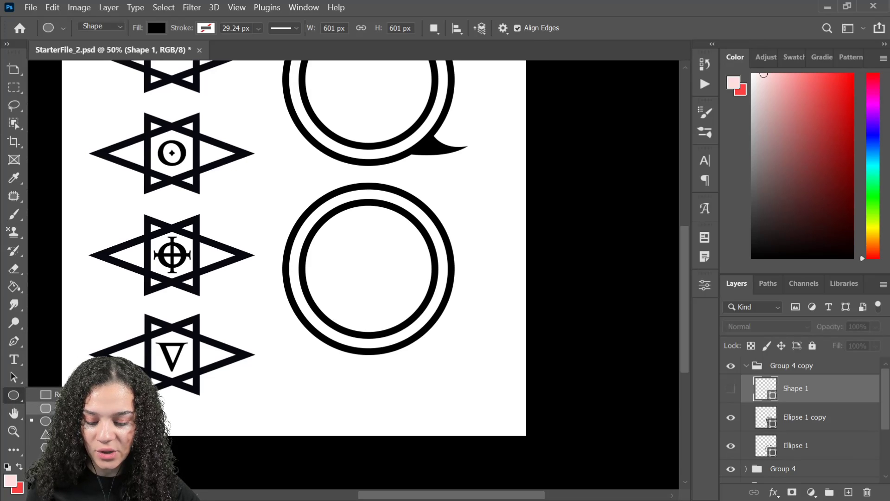
pyautogui.click(60, 396)
pyautogui.moveTo(467, 214); pyautogui.dragTo(492, 288)
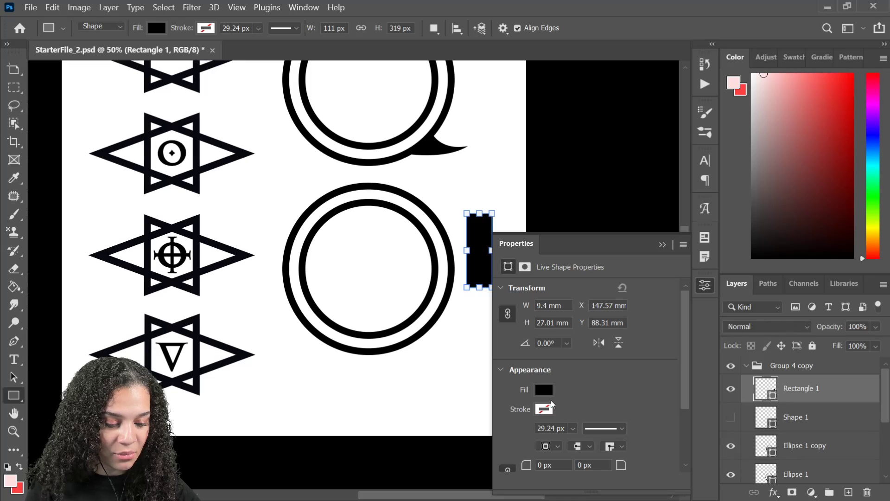
# Step: Remove the rectangle's fill and give it a black stroke
pyautogui.click(543, 390)
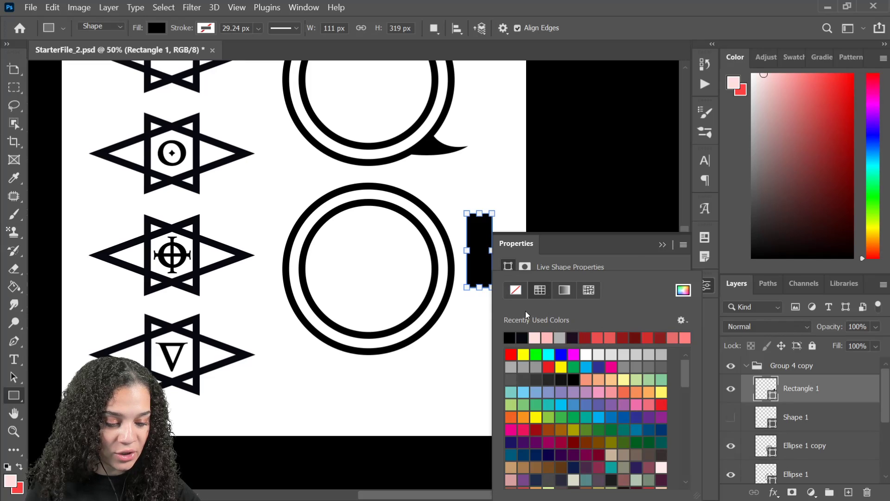
pyautogui.click(516, 291)
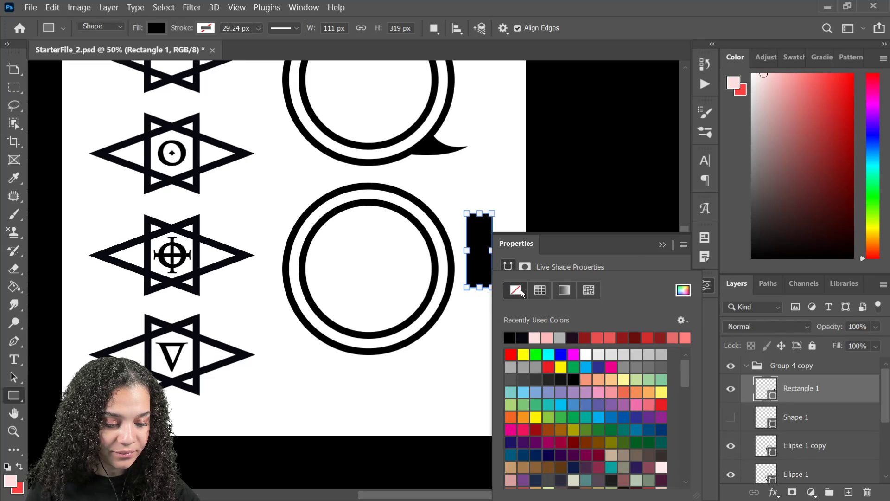
pyautogui.click(580, 245)
pyautogui.click(545, 408)
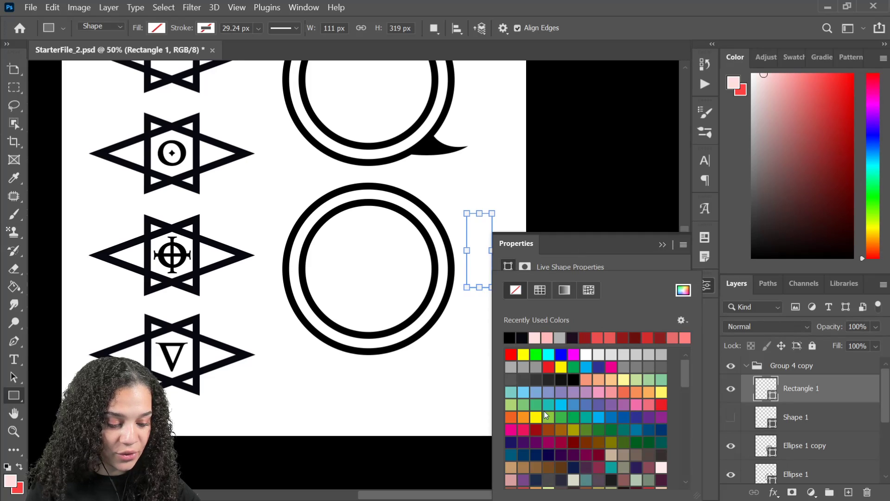
pyautogui.click(514, 335)
pyautogui.click(829, 392)
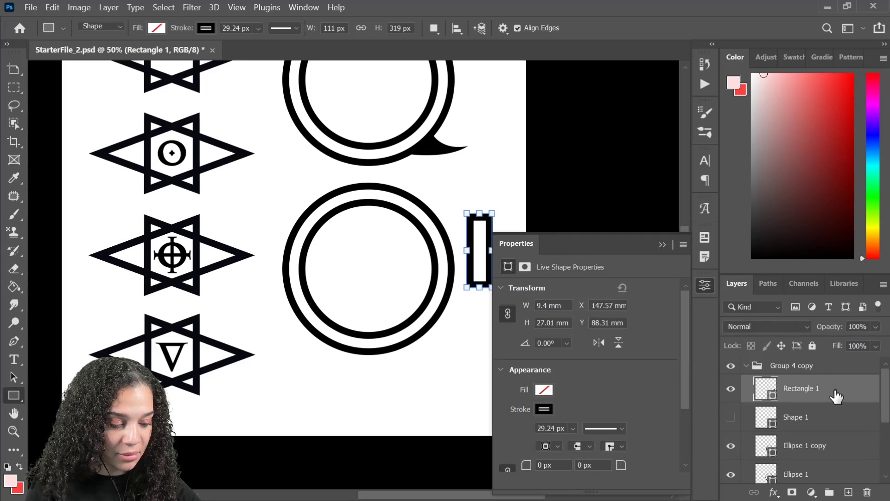
pyautogui.click(704, 285)
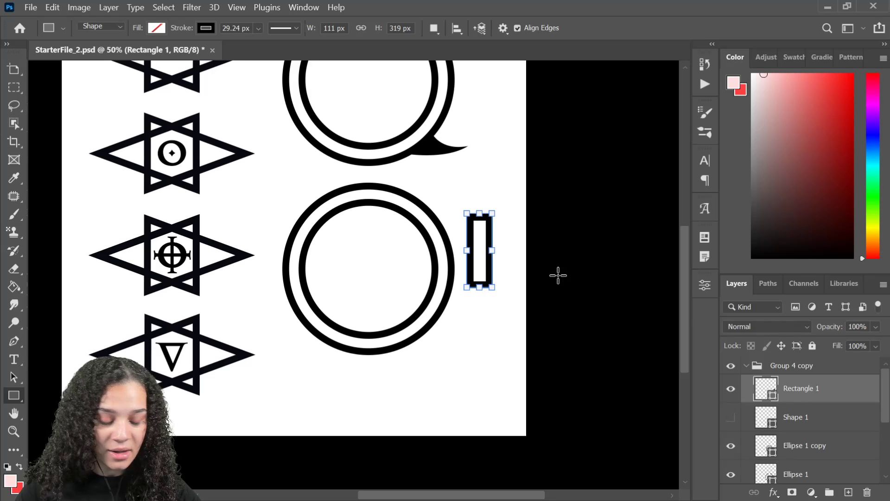
# Step: Rotate the rectangle diagonally, shorten it to about 153 px, and place it against the outer ring's lower-right edge as a tail
pyautogui.hotkey('ctrl', 't')
pyautogui.moveTo(570, 279); pyautogui.dragTo(543, 218)
pyautogui.moveTo(482, 263); pyautogui.dragTo(444, 355)
pyautogui.press('Return')
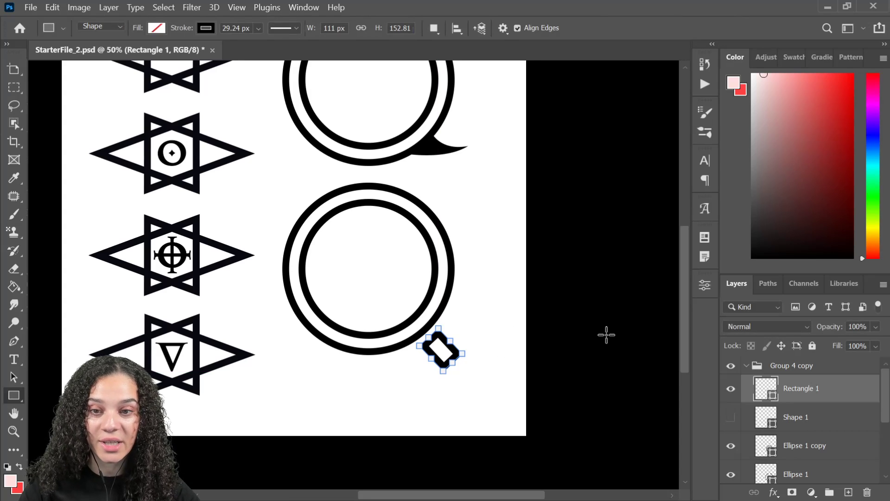
# Step: Duplicate the outlined tail rectangle and scale the copy proportionally to about 50%
pyautogui.hotkey('ctrl', '+')
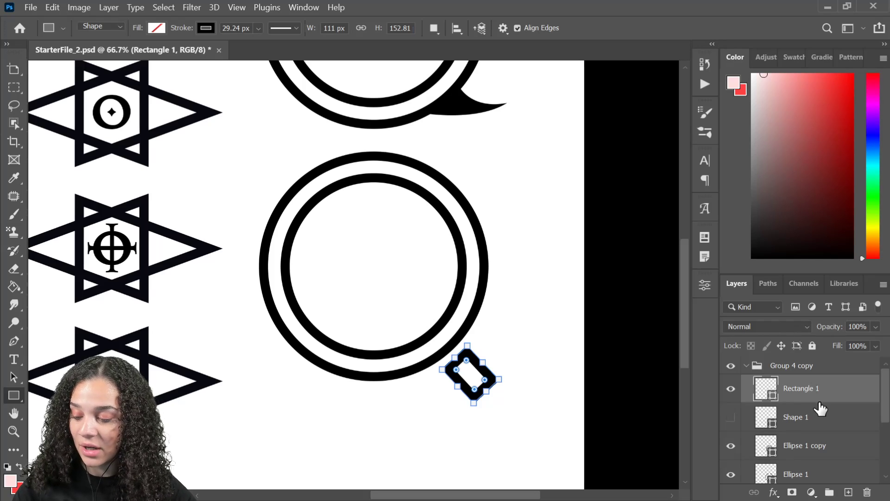
pyautogui.hotkey('ctrl', 'j')
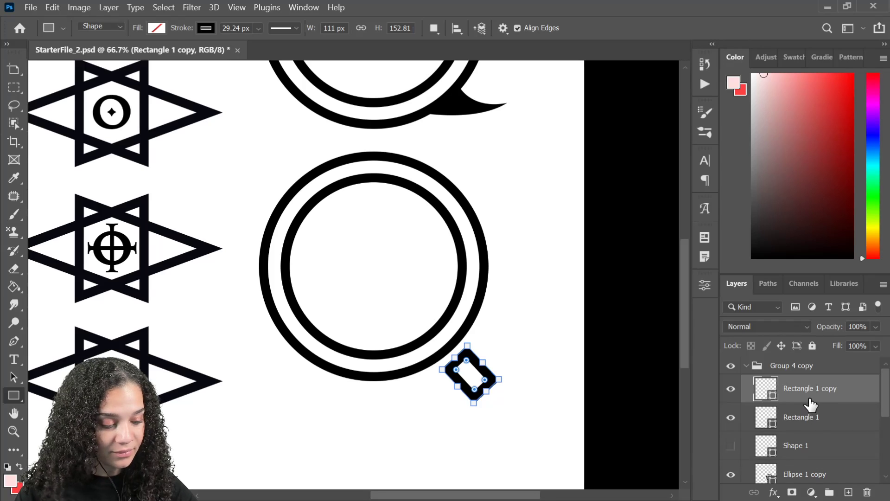
pyautogui.hotkey('ctrl', 't')
pyautogui.moveTo(479, 384); pyautogui.dragTo(456, 364)
pyautogui.moveTo(425, 336); pyautogui.dragTo(432, 342)
# Step: Position the small rectangle copy as a connector between the outer ring's lower-right edge and the larger tail rectangle
pyautogui.moveTo(473, 371); pyautogui.dragTo(471, 368)
pyautogui.press('Up')
pyautogui.press('Up')
pyautogui.press('Up')
pyautogui.press('Up')
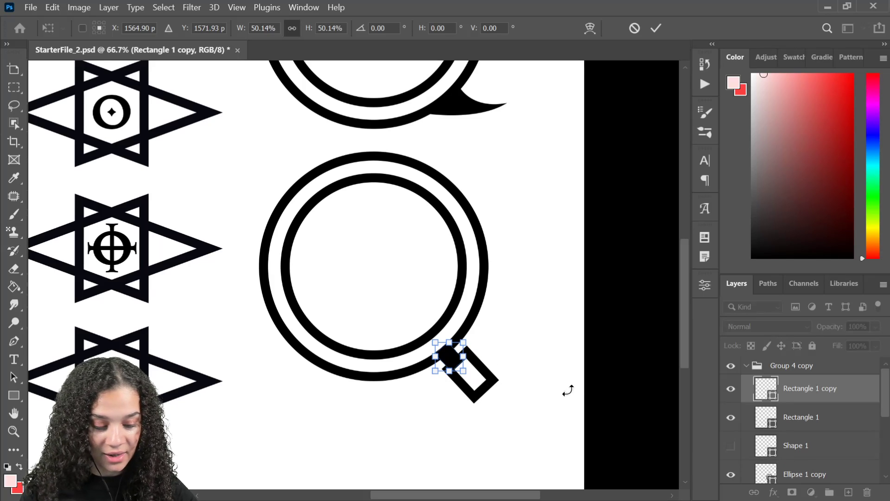
pyautogui.press('Right')
pyautogui.press('Right')
pyautogui.press('Right')
pyautogui.press('Up')
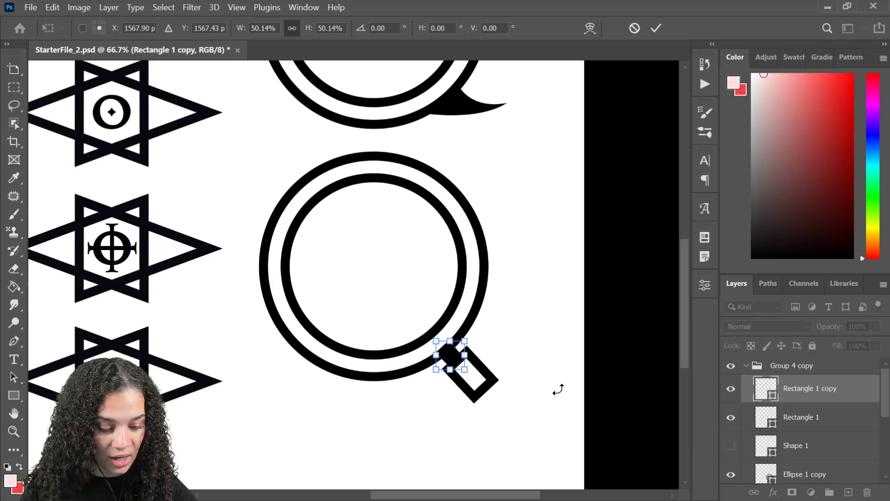
pyautogui.press('Right')
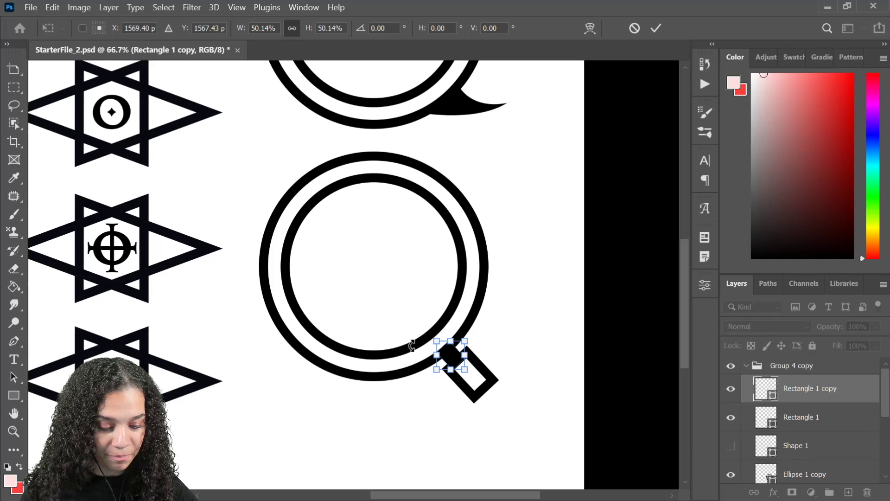
pyautogui.press('Return')
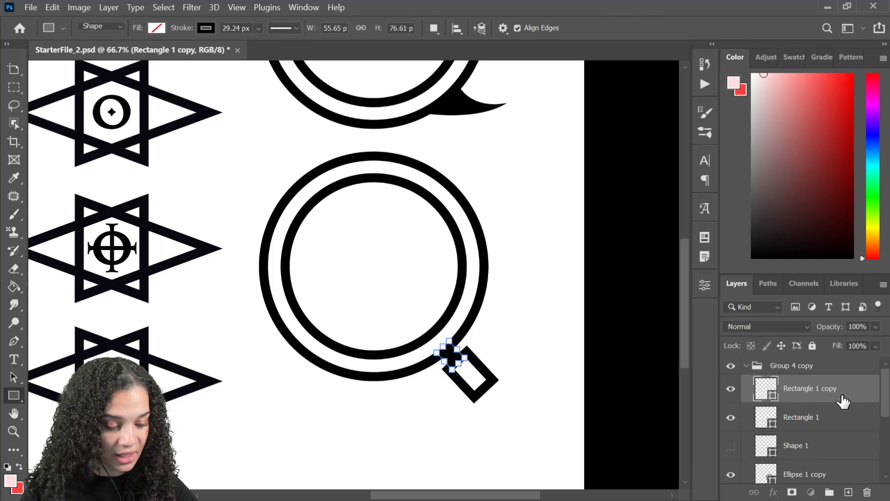
# Step: Examine how the connector and the larger rectangle join the lower ring, checking which layer holds the larger rectangle
pyautogui.click(839, 424)
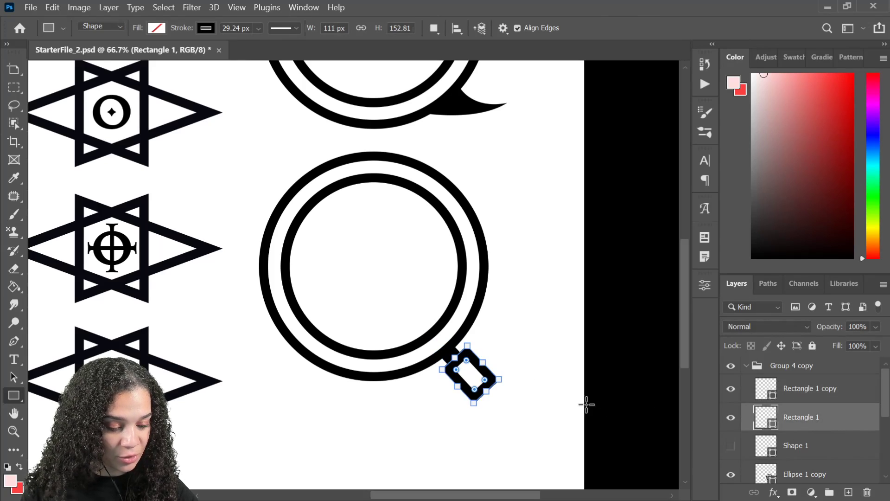
pyautogui.scroll(1, 518, 396)
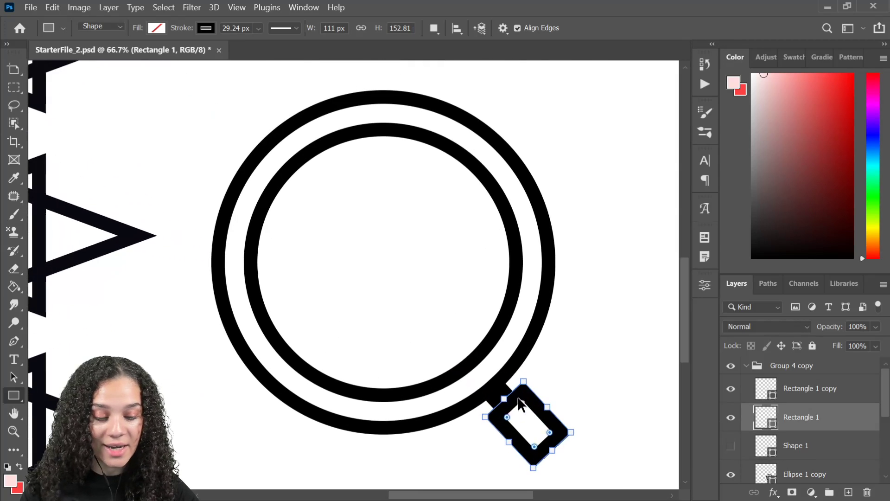
pyautogui.moveTo(593, 397); pyautogui.dragTo(467, 261)
pyautogui.moveTo(432, 299); pyautogui.dragTo(428, 299)
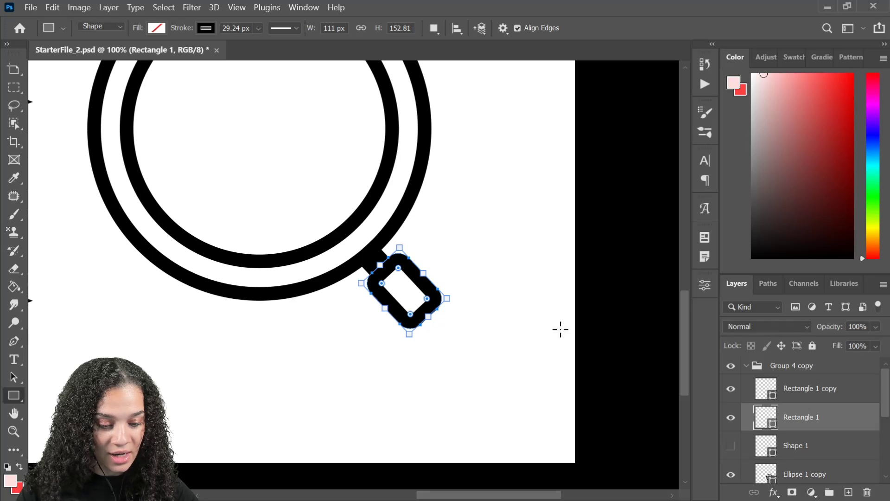
pyautogui.click(853, 395)
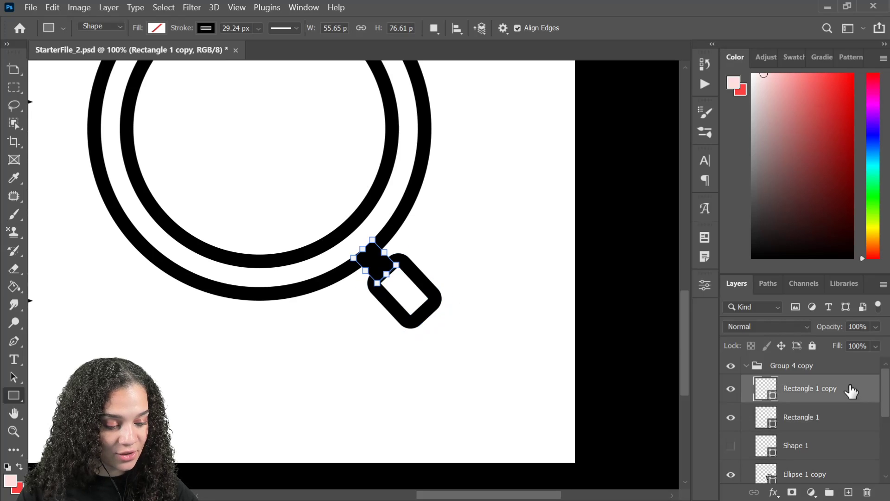
pyautogui.click(840, 368)
pyautogui.hotkey('ctrl', '0')
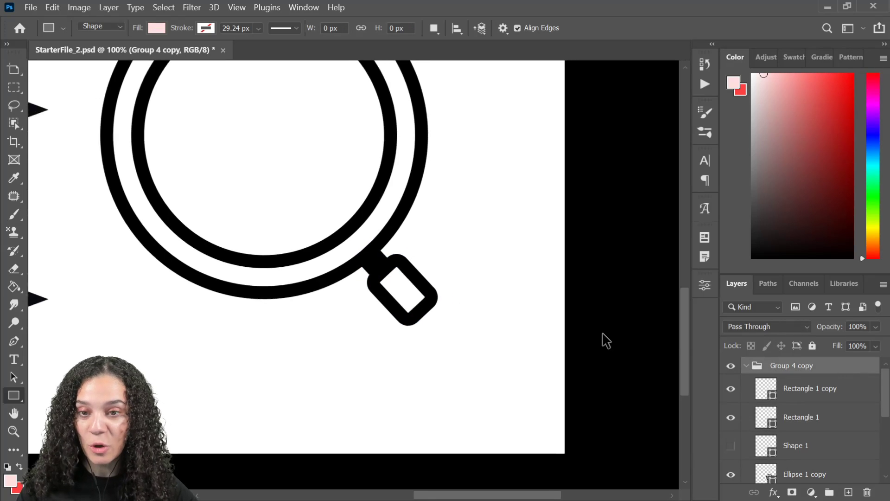
pyautogui.scroll(-2, 531, 354)
pyautogui.scroll(3, 496, 389)
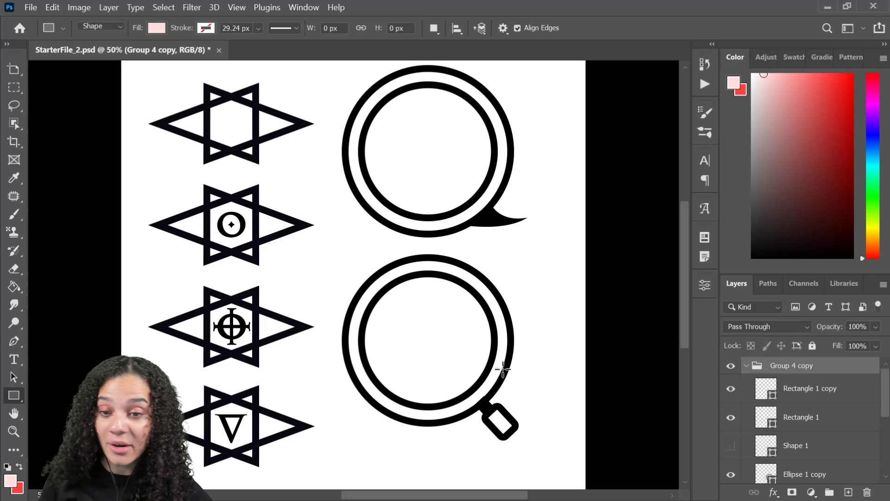
pyautogui.click(730, 418)
pyautogui.click(730, 418)
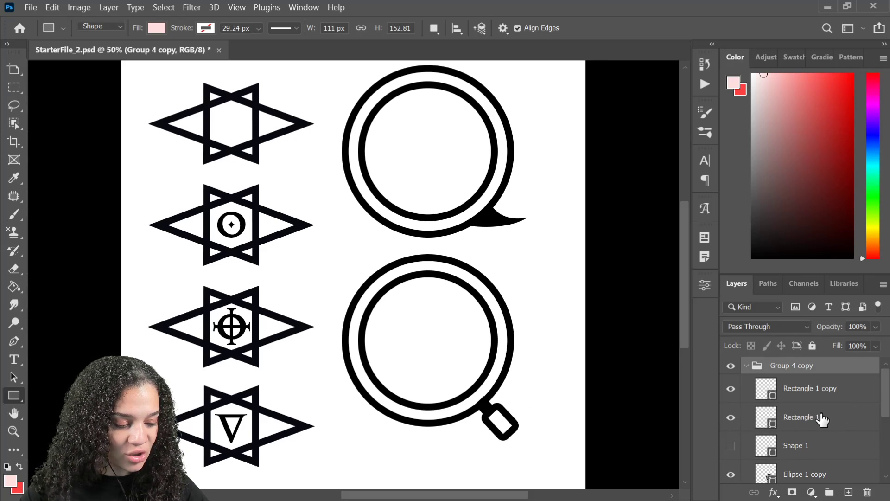
# Step: Lengthen the larger outlined rectangle to about 226 px and nudge it slightly away from the ring along the tail direction
pyautogui.click(816, 417)
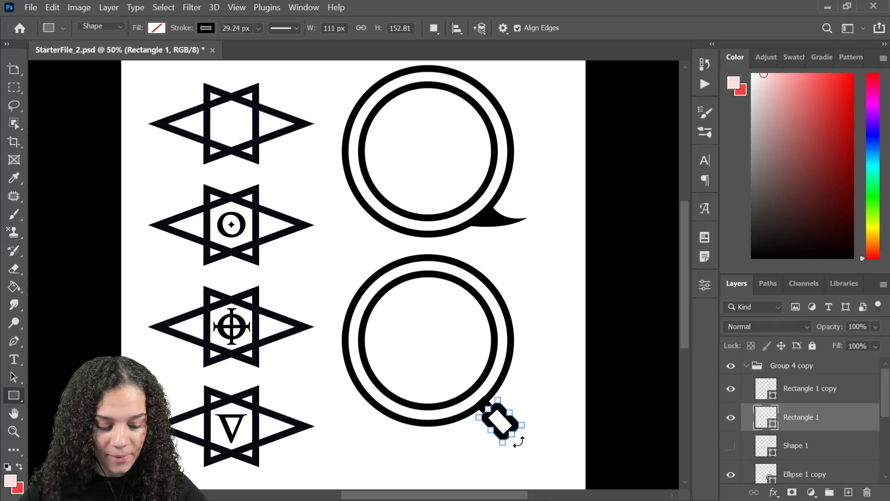
pyautogui.moveTo(511, 437); pyautogui.dragTo(521, 447)
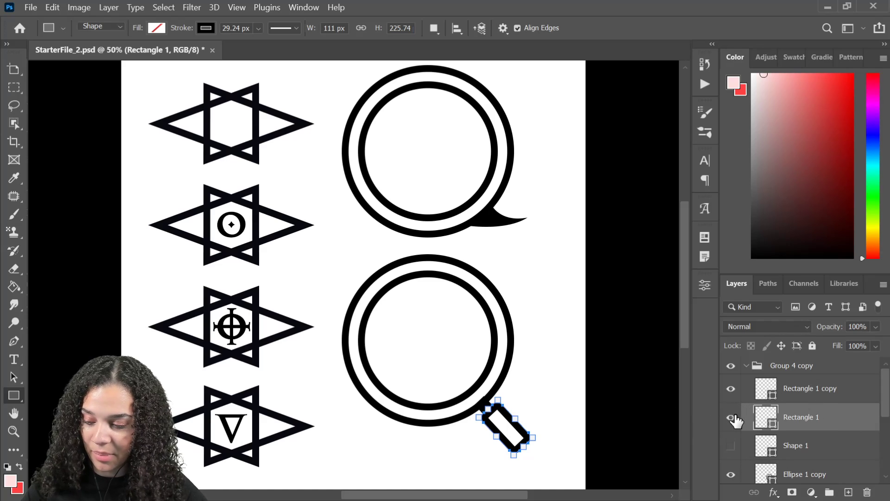
pyautogui.hotkey('ctrl', 't')
pyautogui.press('Right')
pyautogui.press('Right')
pyautogui.press('Right')
pyautogui.press('Right')
pyautogui.press('Right')
pyautogui.press('Right')
pyautogui.press('Down')
pyautogui.press('Down')
pyautogui.press('Down')
pyautogui.press('Down')
pyautogui.press('Down')
pyautogui.press('Down')
pyautogui.press('Down')
pyautogui.press('Down')
pyautogui.press('Down')
pyautogui.press('Down')
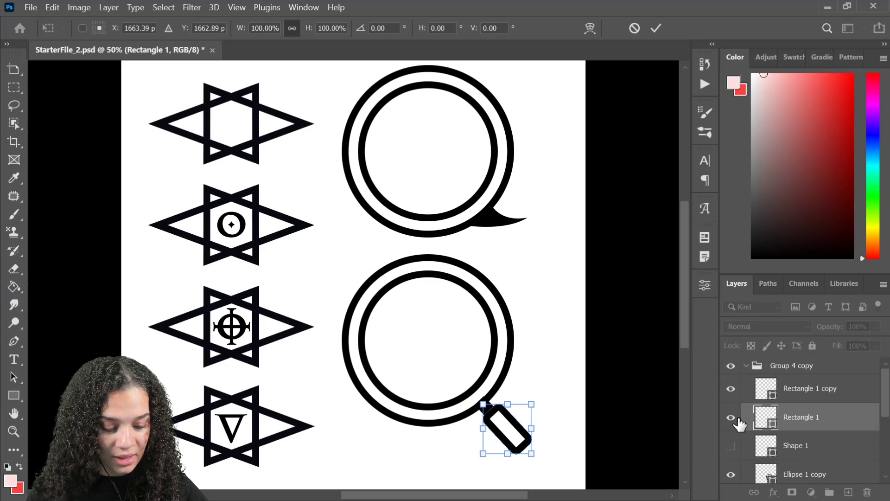
pyautogui.press('Return')
pyautogui.press('u')
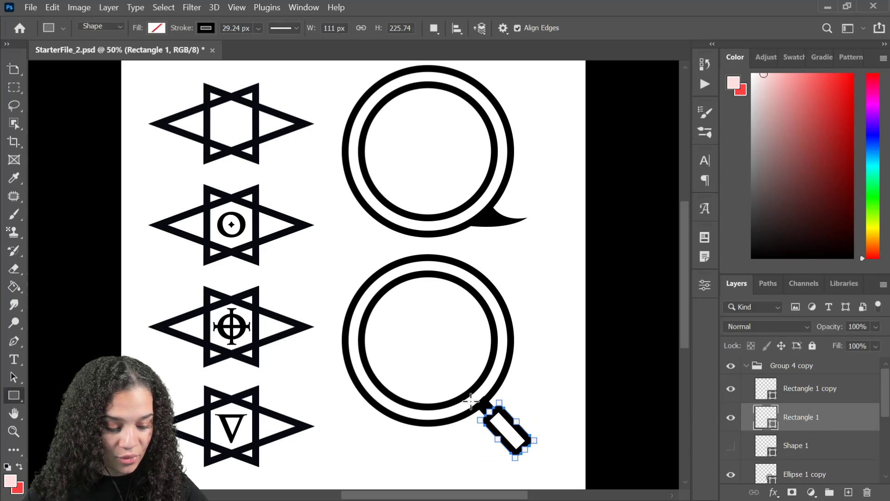
pyautogui.press('Return')
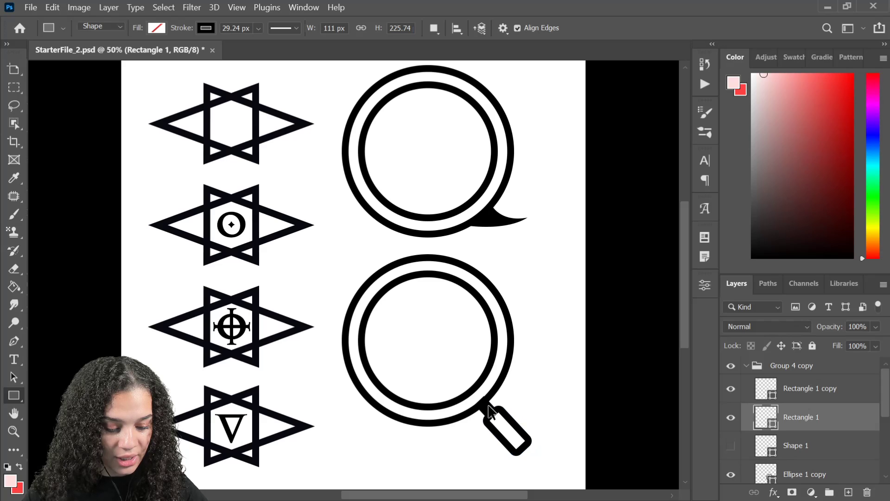
# Step: Nudge the small connector rectangle, Rectangle 1 copy, down by 2 px toward the lengthened tail
pyautogui.click(835, 449)
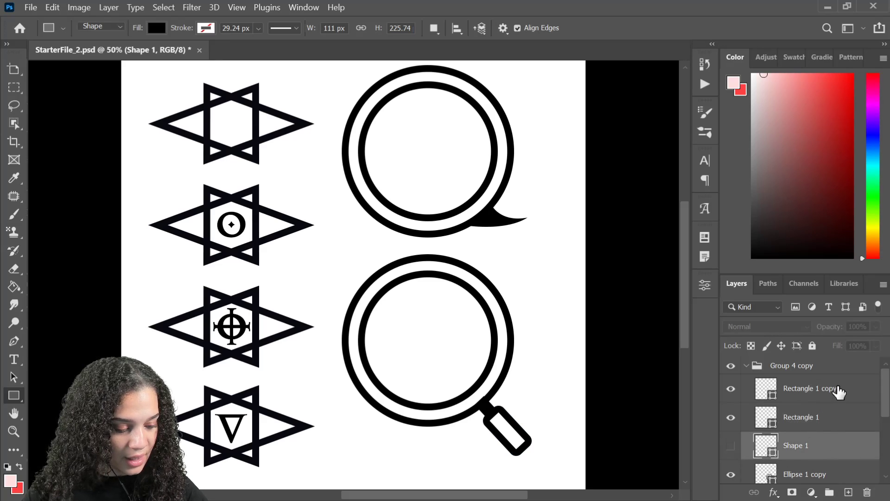
pyautogui.click(839, 391)
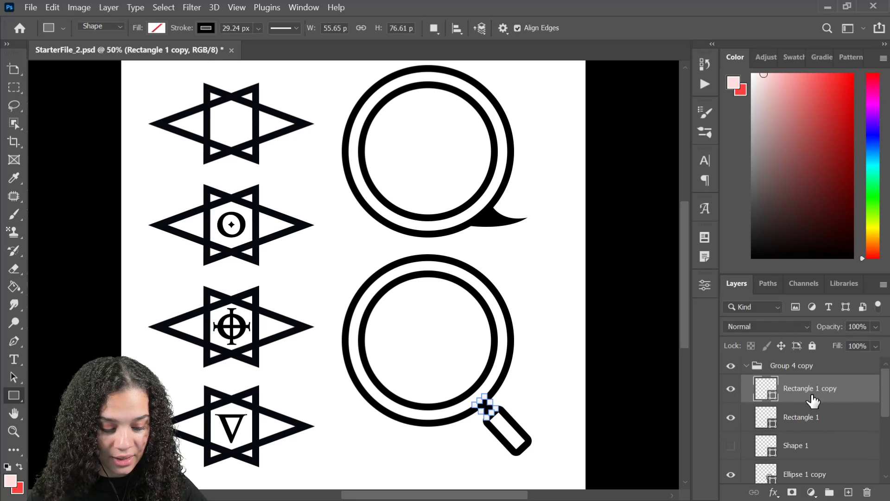
pyautogui.hotkey('ctrl', 't')
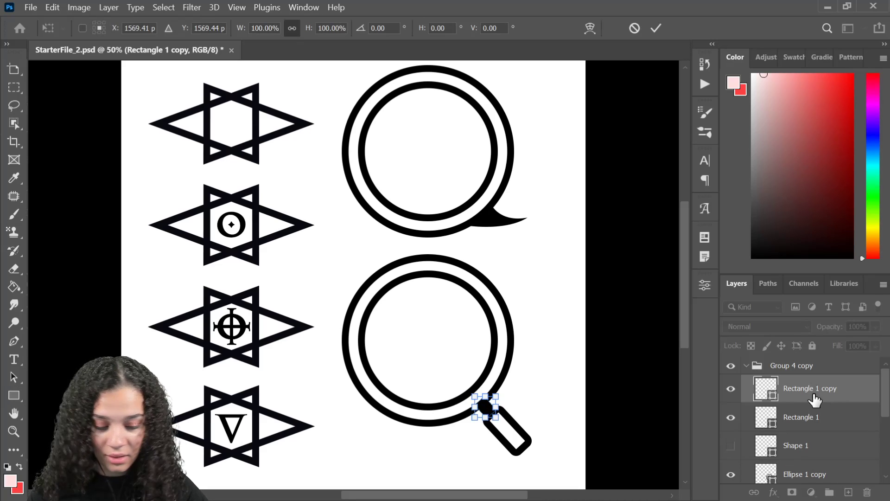
pyautogui.press('Up')
pyautogui.press('Up')
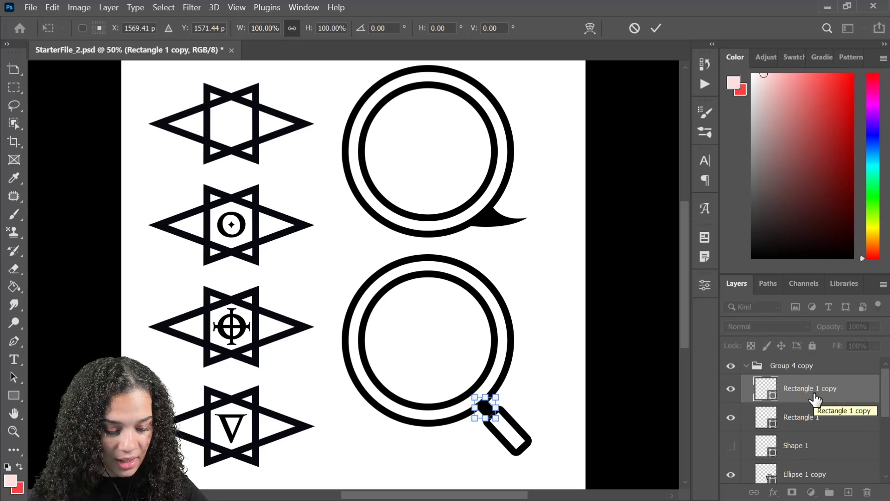
pyautogui.press('Return')
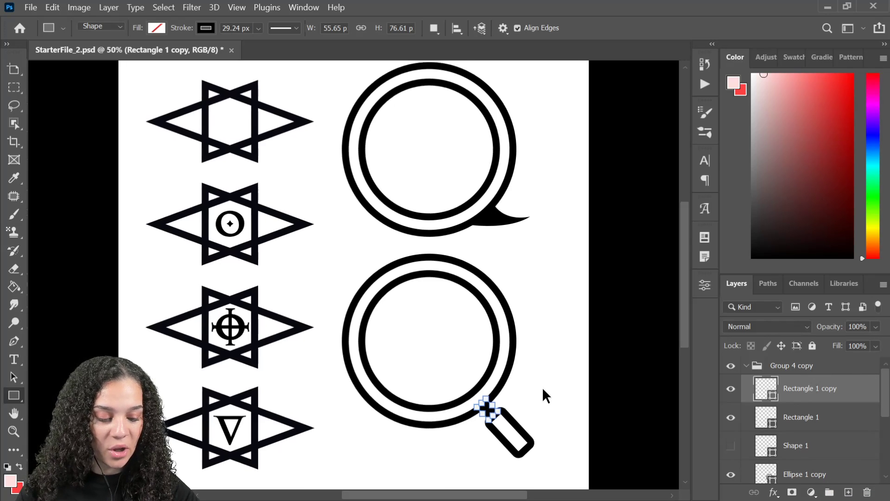
# Step: Examine the joint between ring, connector and tail up close, and compare the finished shape with the other variations
pyautogui.hotkey('ctrl', '+')
pyautogui.hotkey('ctrl', '+')
pyautogui.hotkey('ctrl', '+')
pyautogui.moveTo(325, 255); pyautogui.dragTo(401, 160)
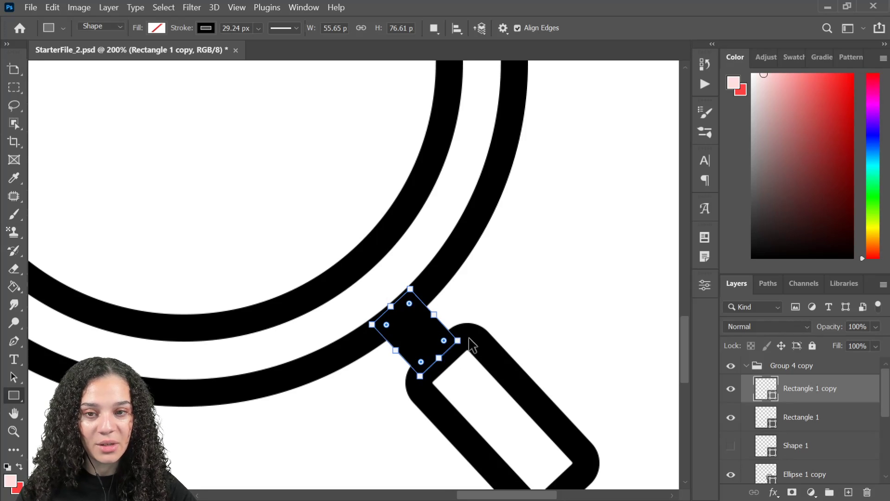
pyautogui.hotkey('ctrl', '-')
pyautogui.hotkey('ctrl', '-')
pyautogui.hotkey('ctrl', '-')
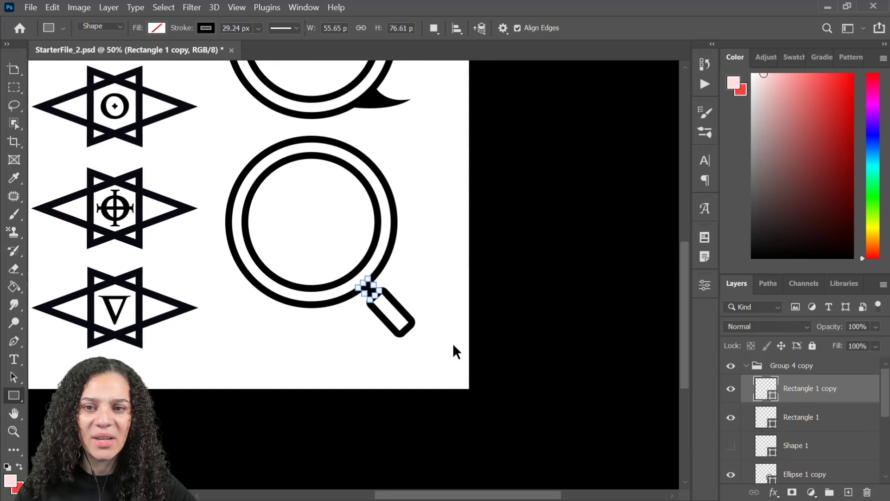
pyautogui.moveTo(356, 248); pyautogui.dragTo(505, 290)
pyautogui.moveTo(473, 241); pyautogui.dragTo(506, 347)
pyautogui.moveTo(505, 358); pyautogui.dragTo(502, 343)
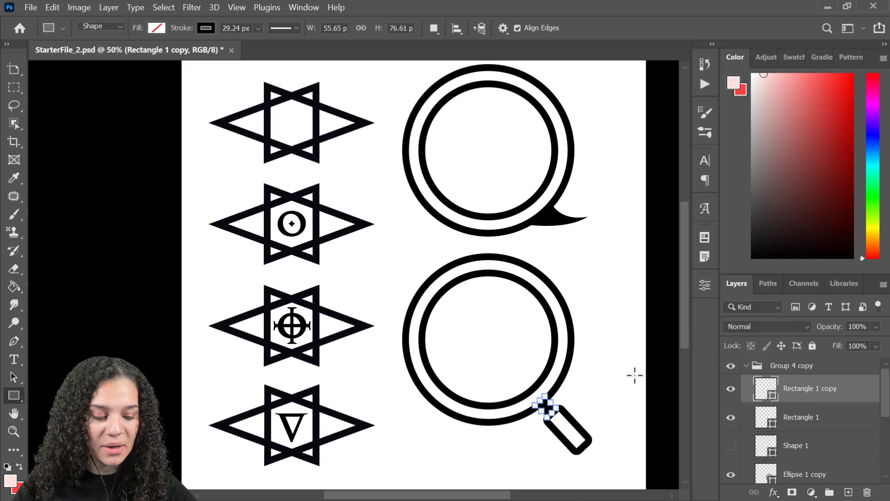
pyautogui.moveTo(761, 397); pyautogui.dragTo(726, 438)
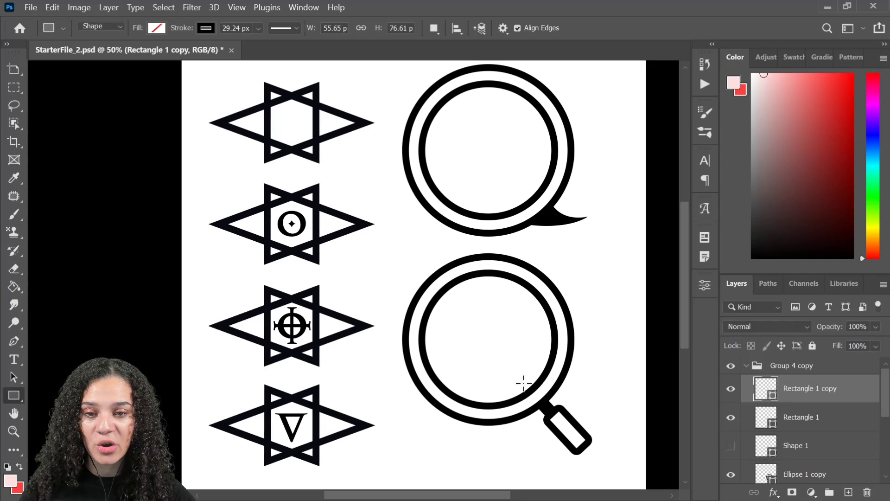
pyautogui.moveTo(520, 411); pyautogui.dragTo(528, 397)
pyautogui.hotkey('ctrl', 'z')
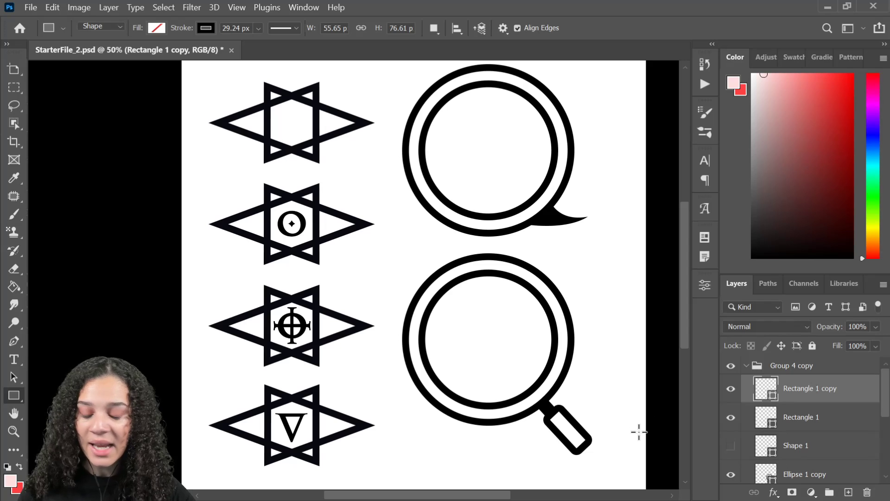
pyautogui.hotkey('ctrl', '+')
pyautogui.moveTo(592, 382); pyautogui.dragTo(451, 244)
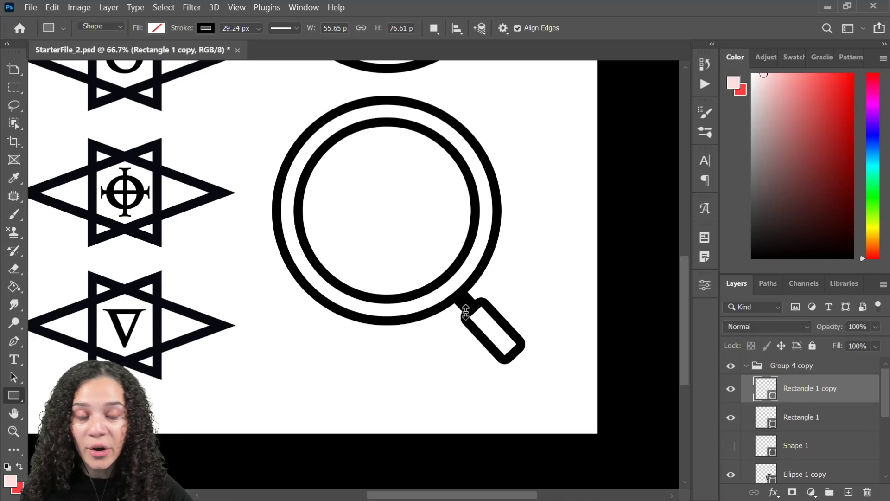
pyautogui.click(617, 357)
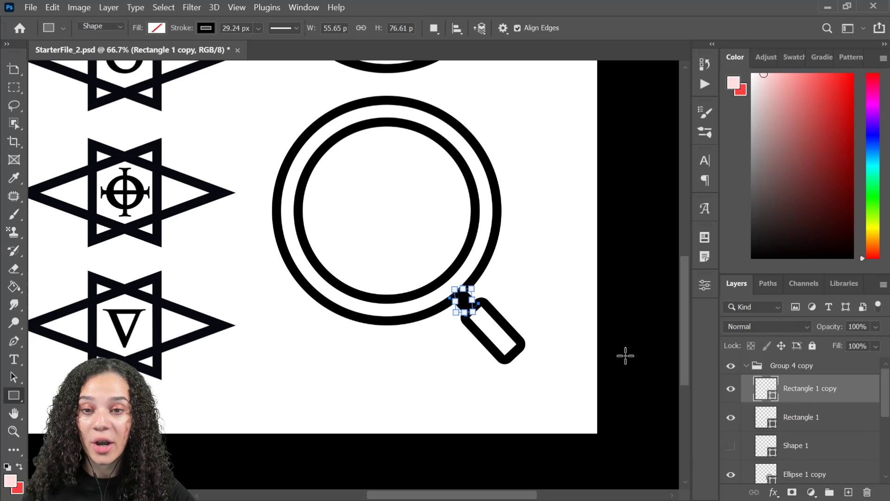
pyautogui.press('Escape')
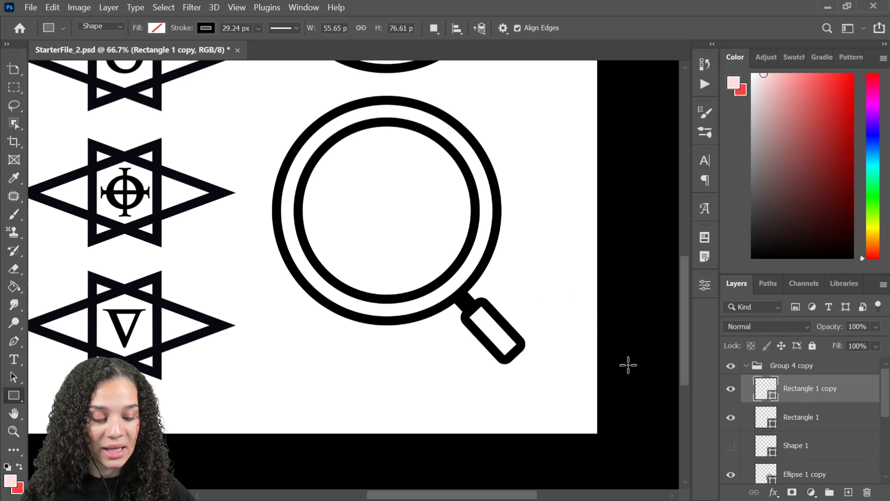
pyautogui.hotkey('ctrl', '-')
pyautogui.hotkey('ctrl', '-')
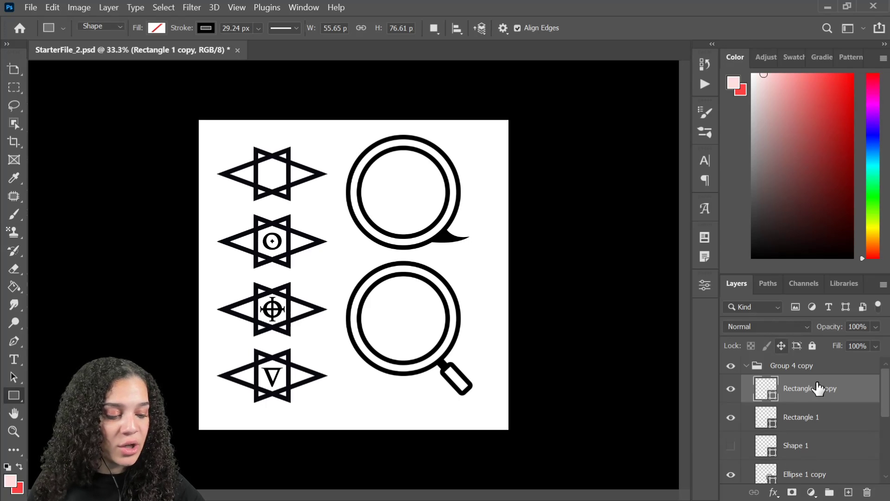
# Step: Draw a wide outlined rectangle about 363 px by 208 px below the lower rings
pyautogui.hotkey('ctrl', '+')
pyautogui.scroll(-3, 433, 362)
pyautogui.moveTo(345, 273); pyautogui.dragTo(430, 322)
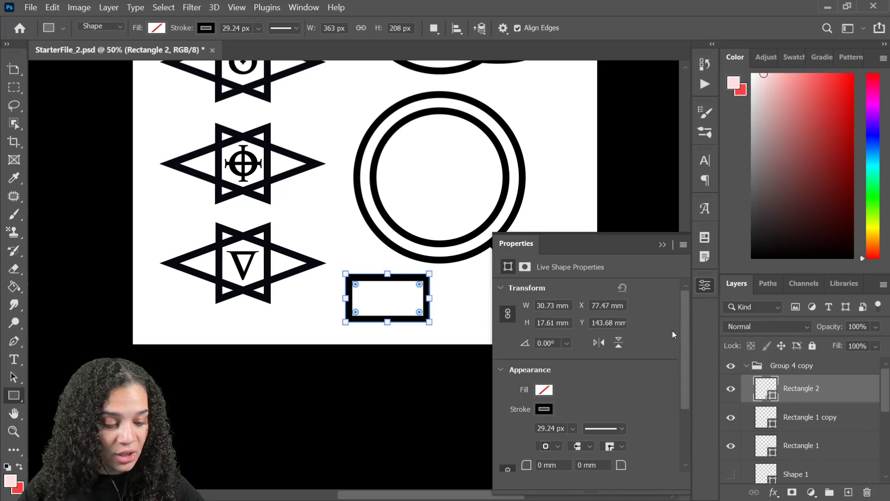
# Step: Set the new rectangle's bottom-left corner radius to 25 mm, and adjust the radii to about 12.36 mm there and 5.16 mm elsewhere
pyautogui.scroll(-4, 649, 394)
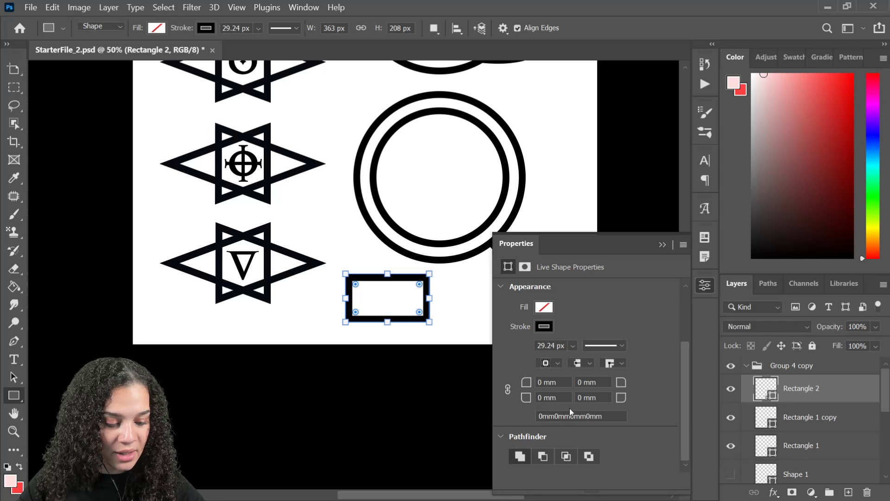
pyautogui.click(545, 397)
pyautogui.moveTo(545, 397); pyautogui.dragTo(538, 397)
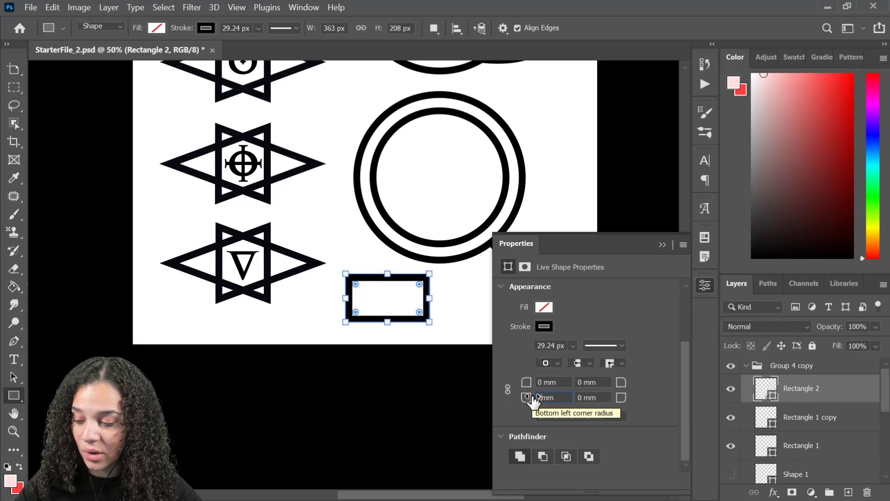
pyautogui.write('25')
pyautogui.press('Return')
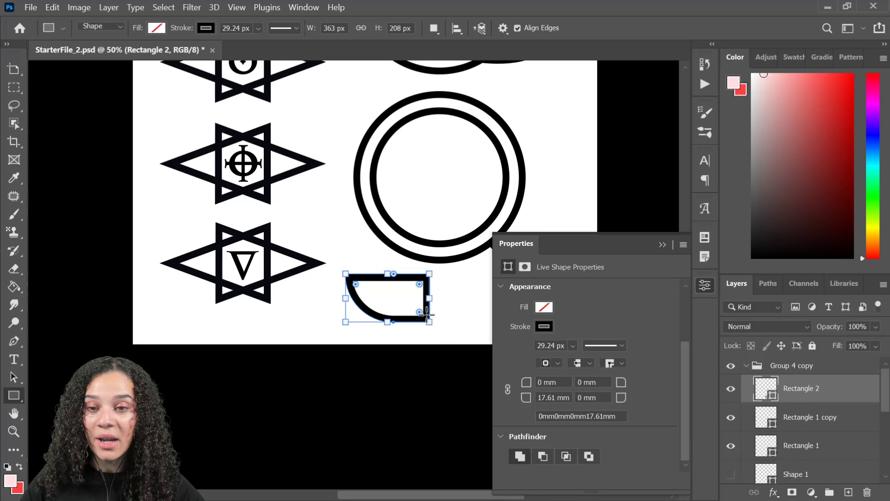
pyautogui.moveTo(420, 284); pyautogui.dragTo(416, 293)
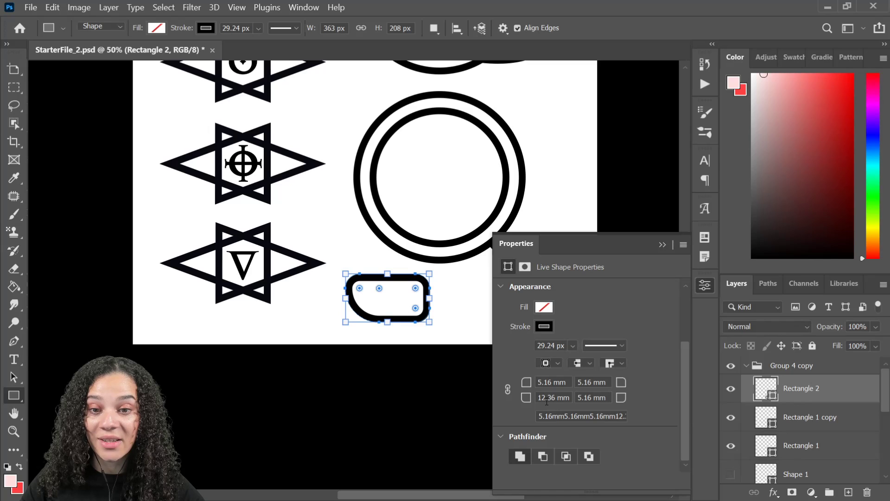